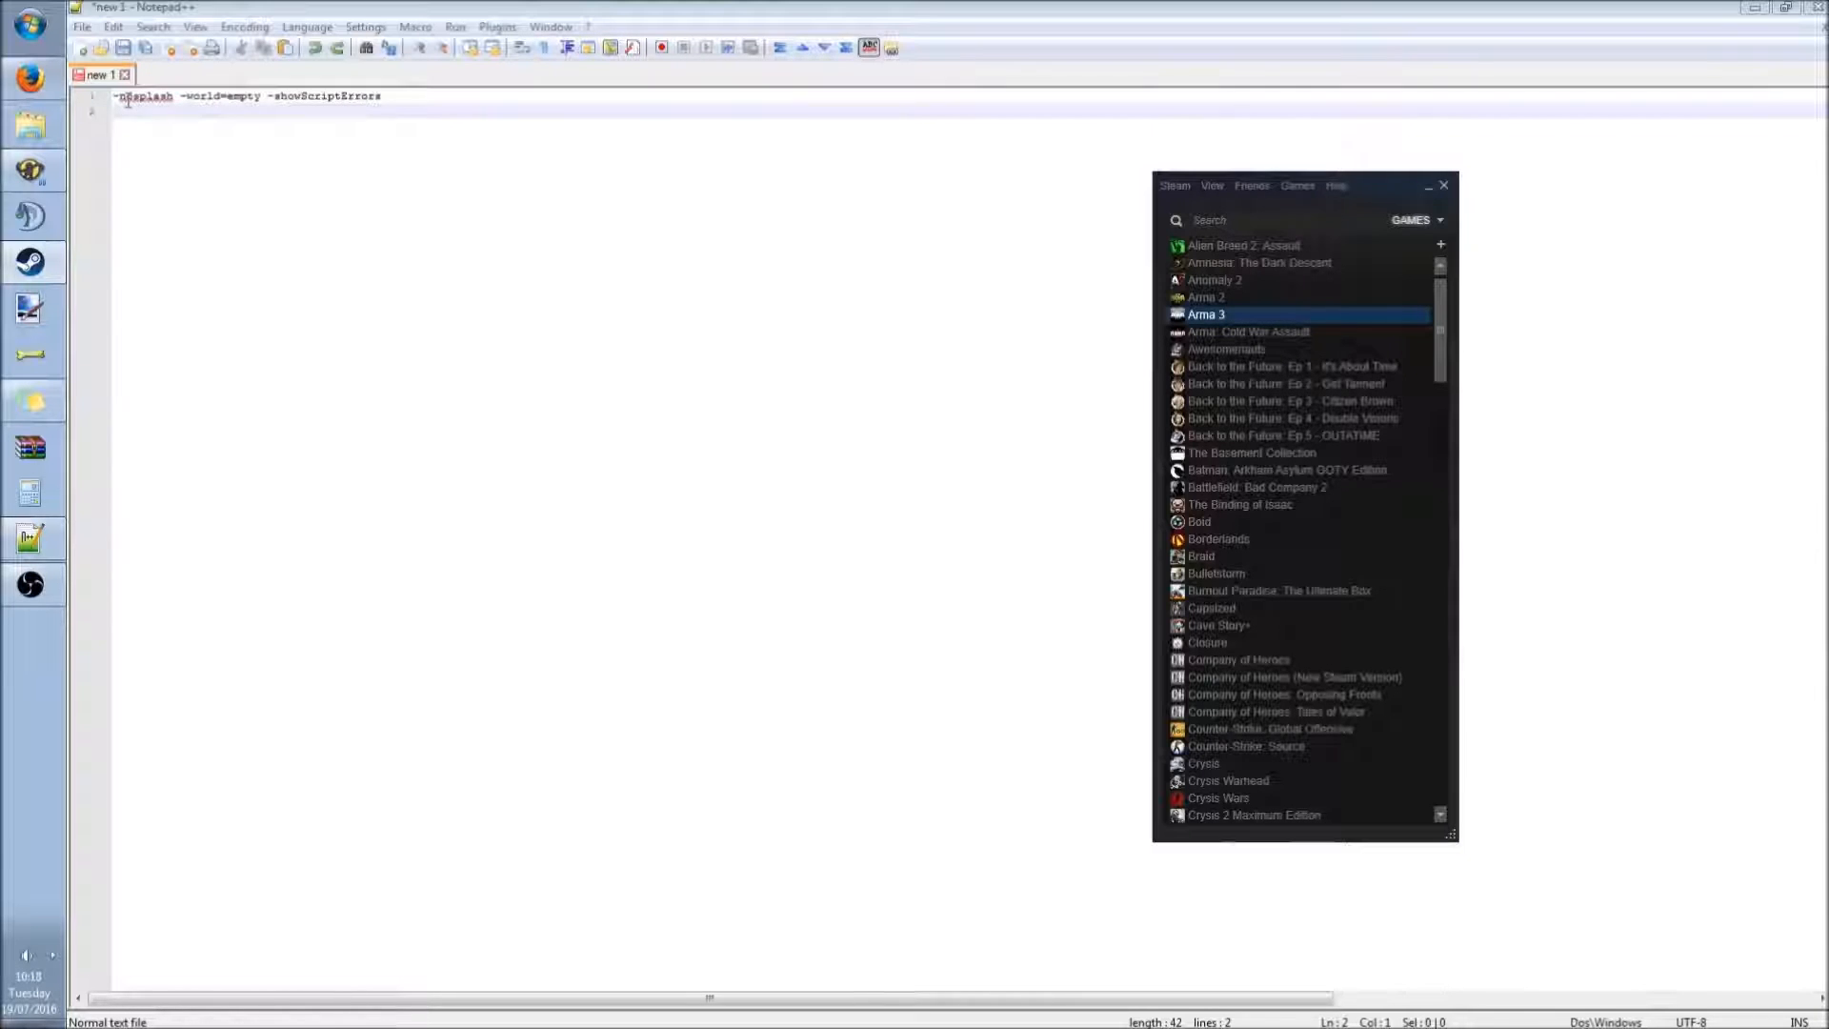
# Copy the full launch parameter line -nosplash -world=empty -showScriptErrors from the text file.
pyautogui.moveTo(249, 96); pyautogui.dragTo(111, 96)
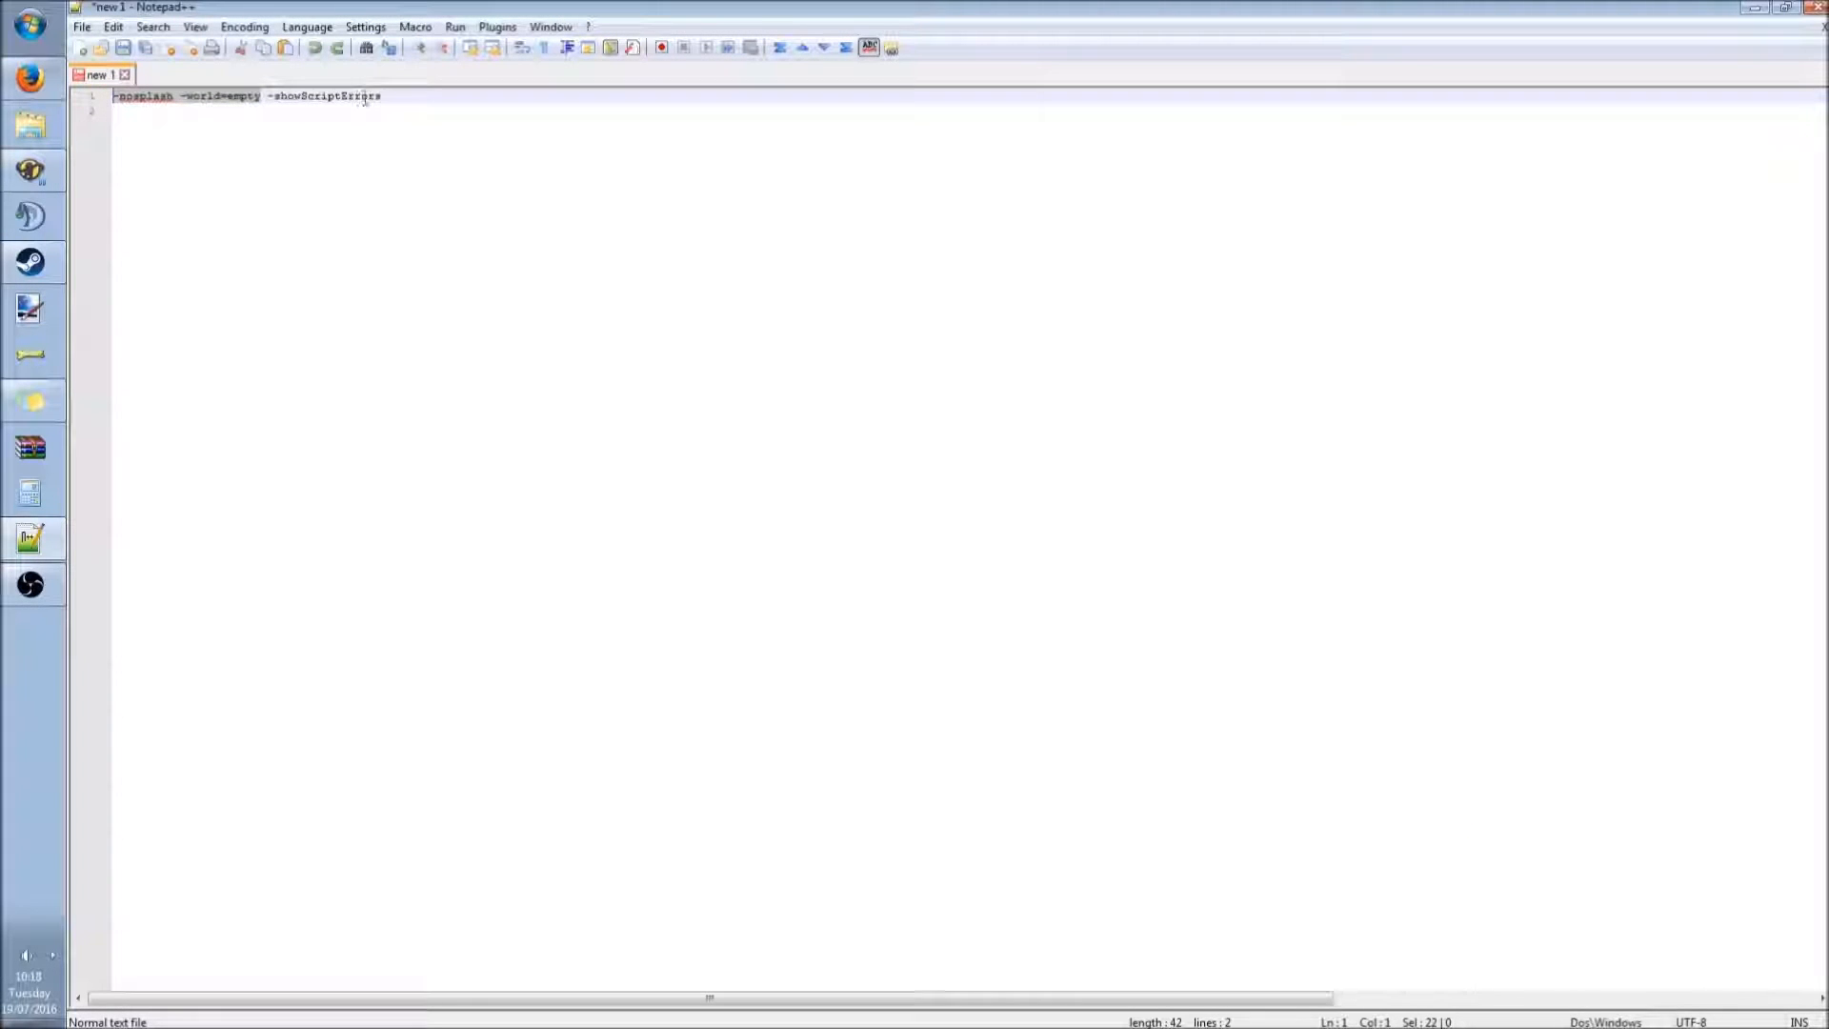
pyautogui.doubleClick(295, 96)
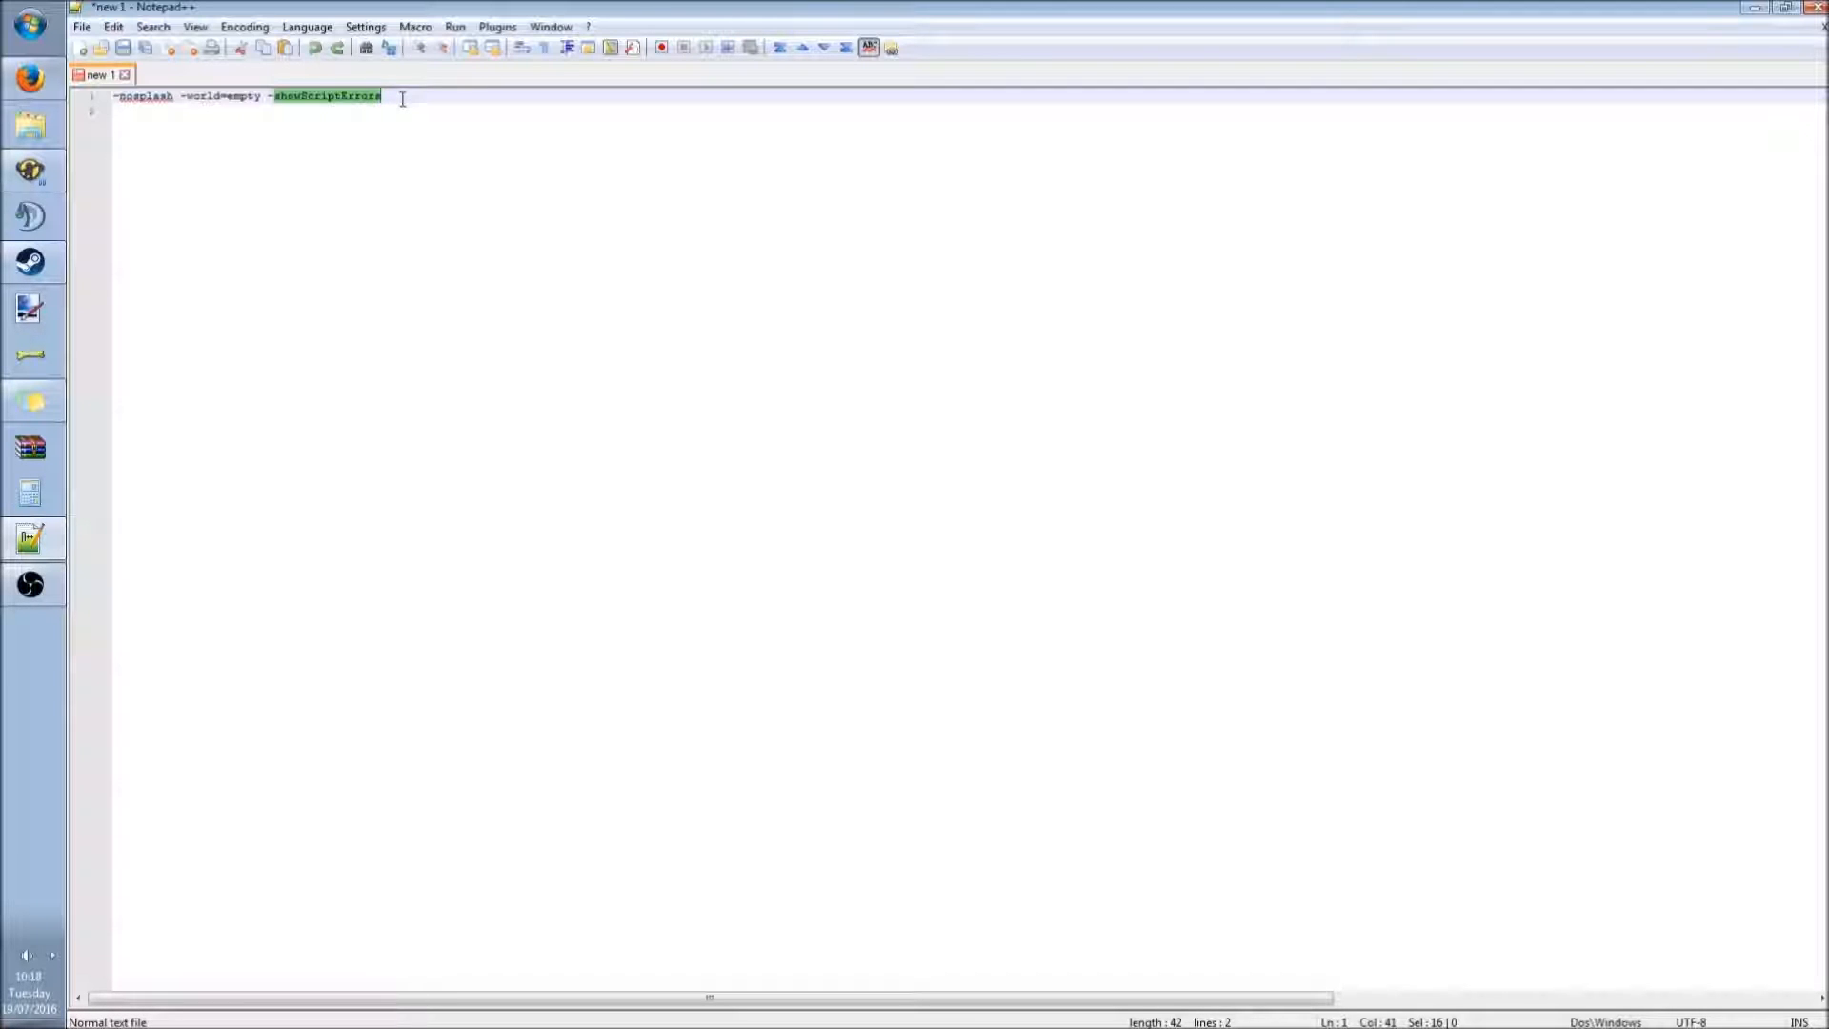
pyautogui.moveTo(402, 99); pyautogui.dragTo(73, 95)
pyautogui.hotkey('ctrl', 'c')
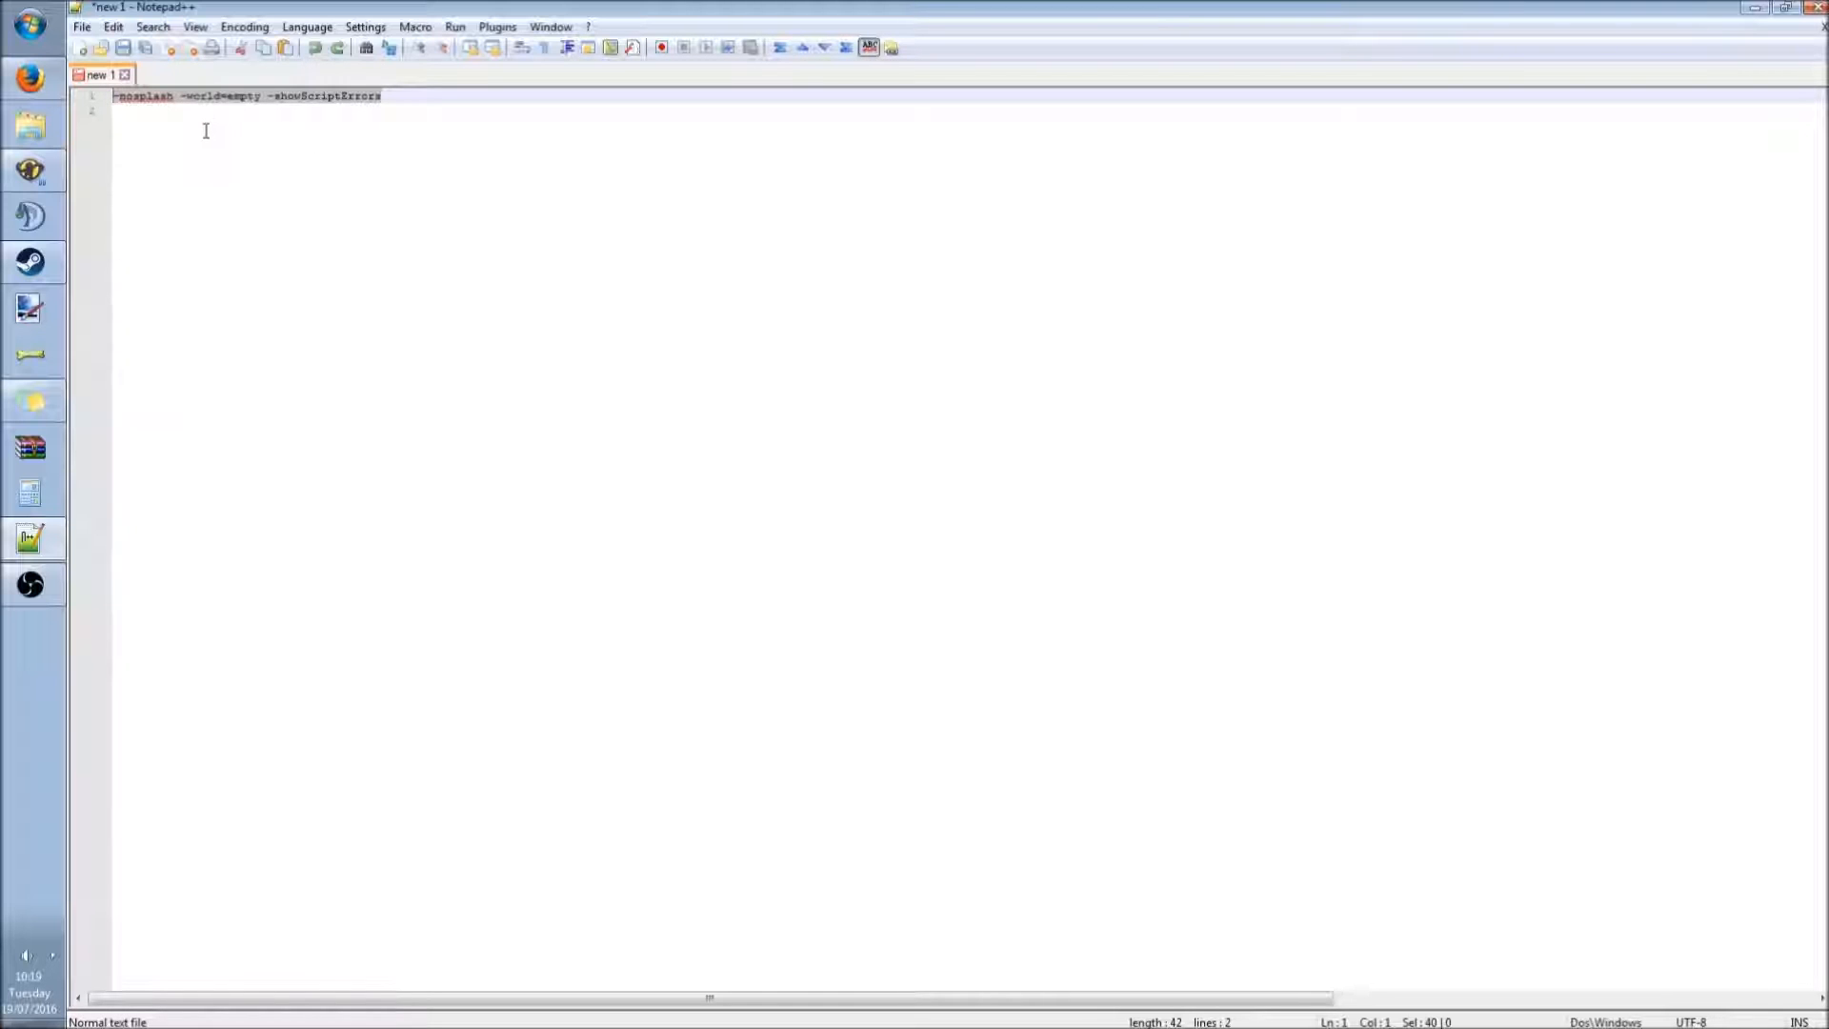
# Switch to Steam and browse the local files of Arma 3 from the game's properties.
pyautogui.click(54, 253)
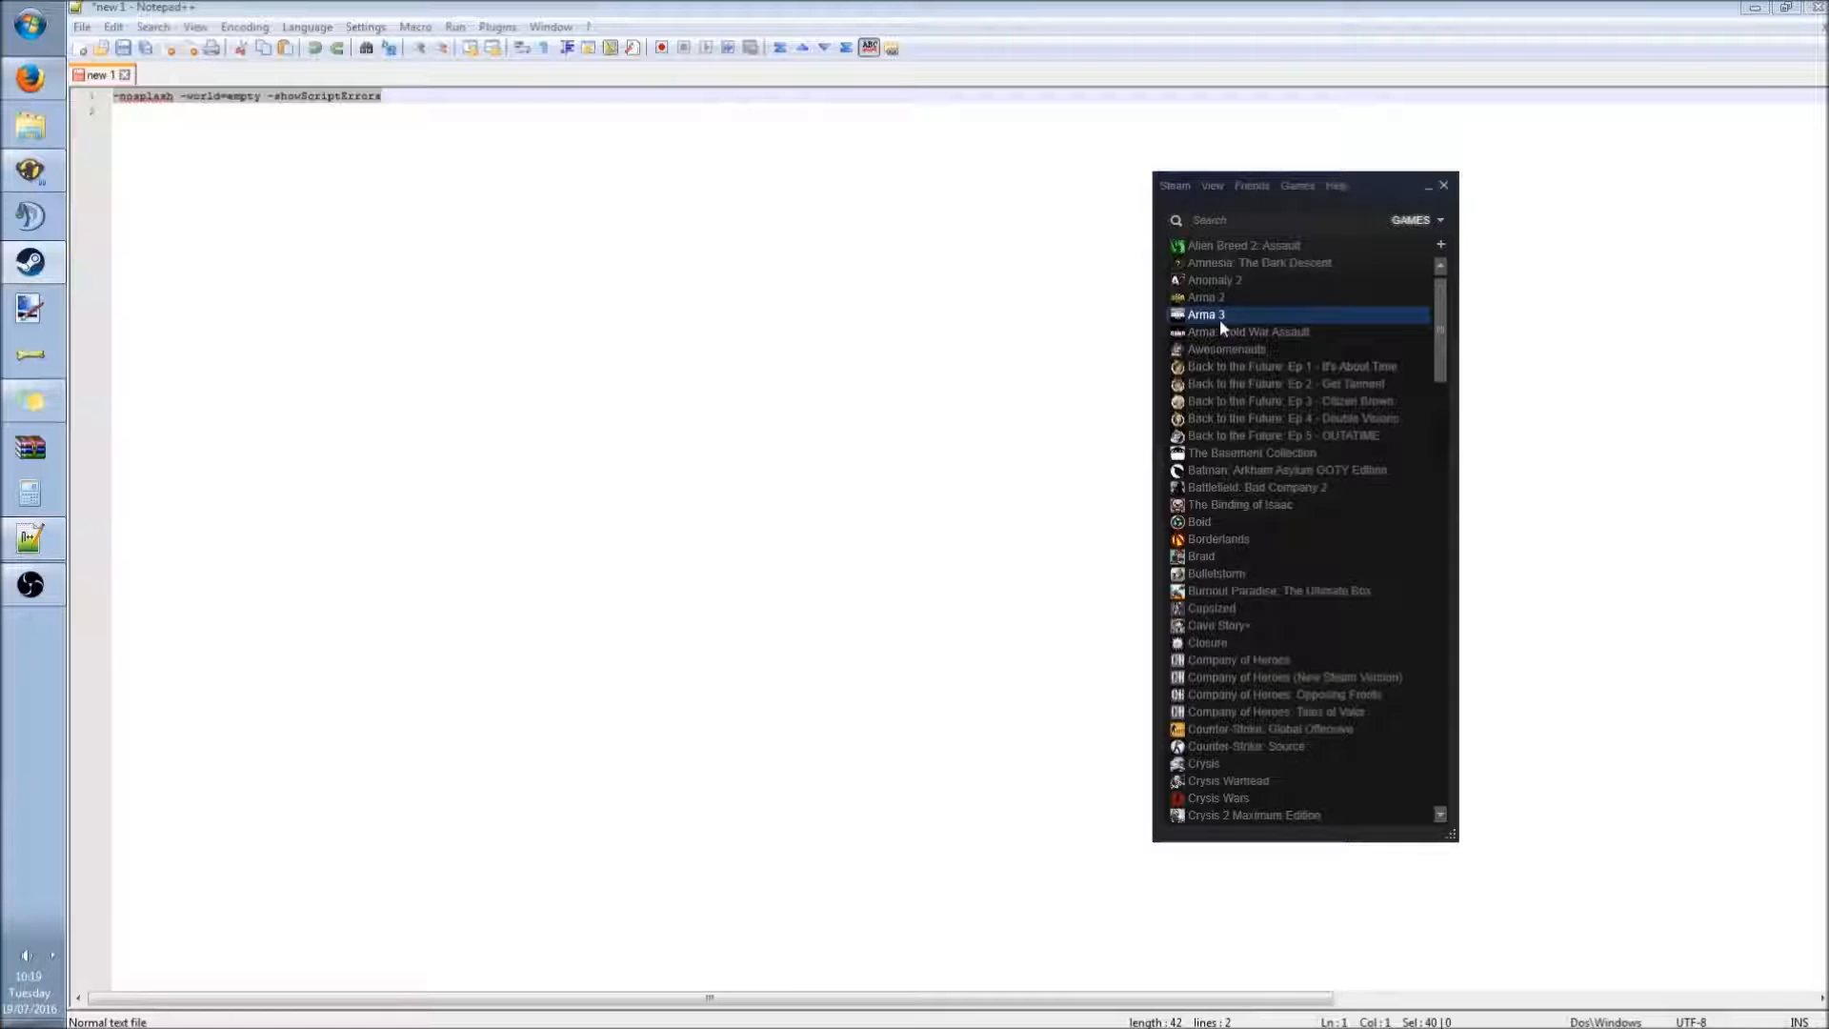
pyautogui.rightClick(1221, 323)
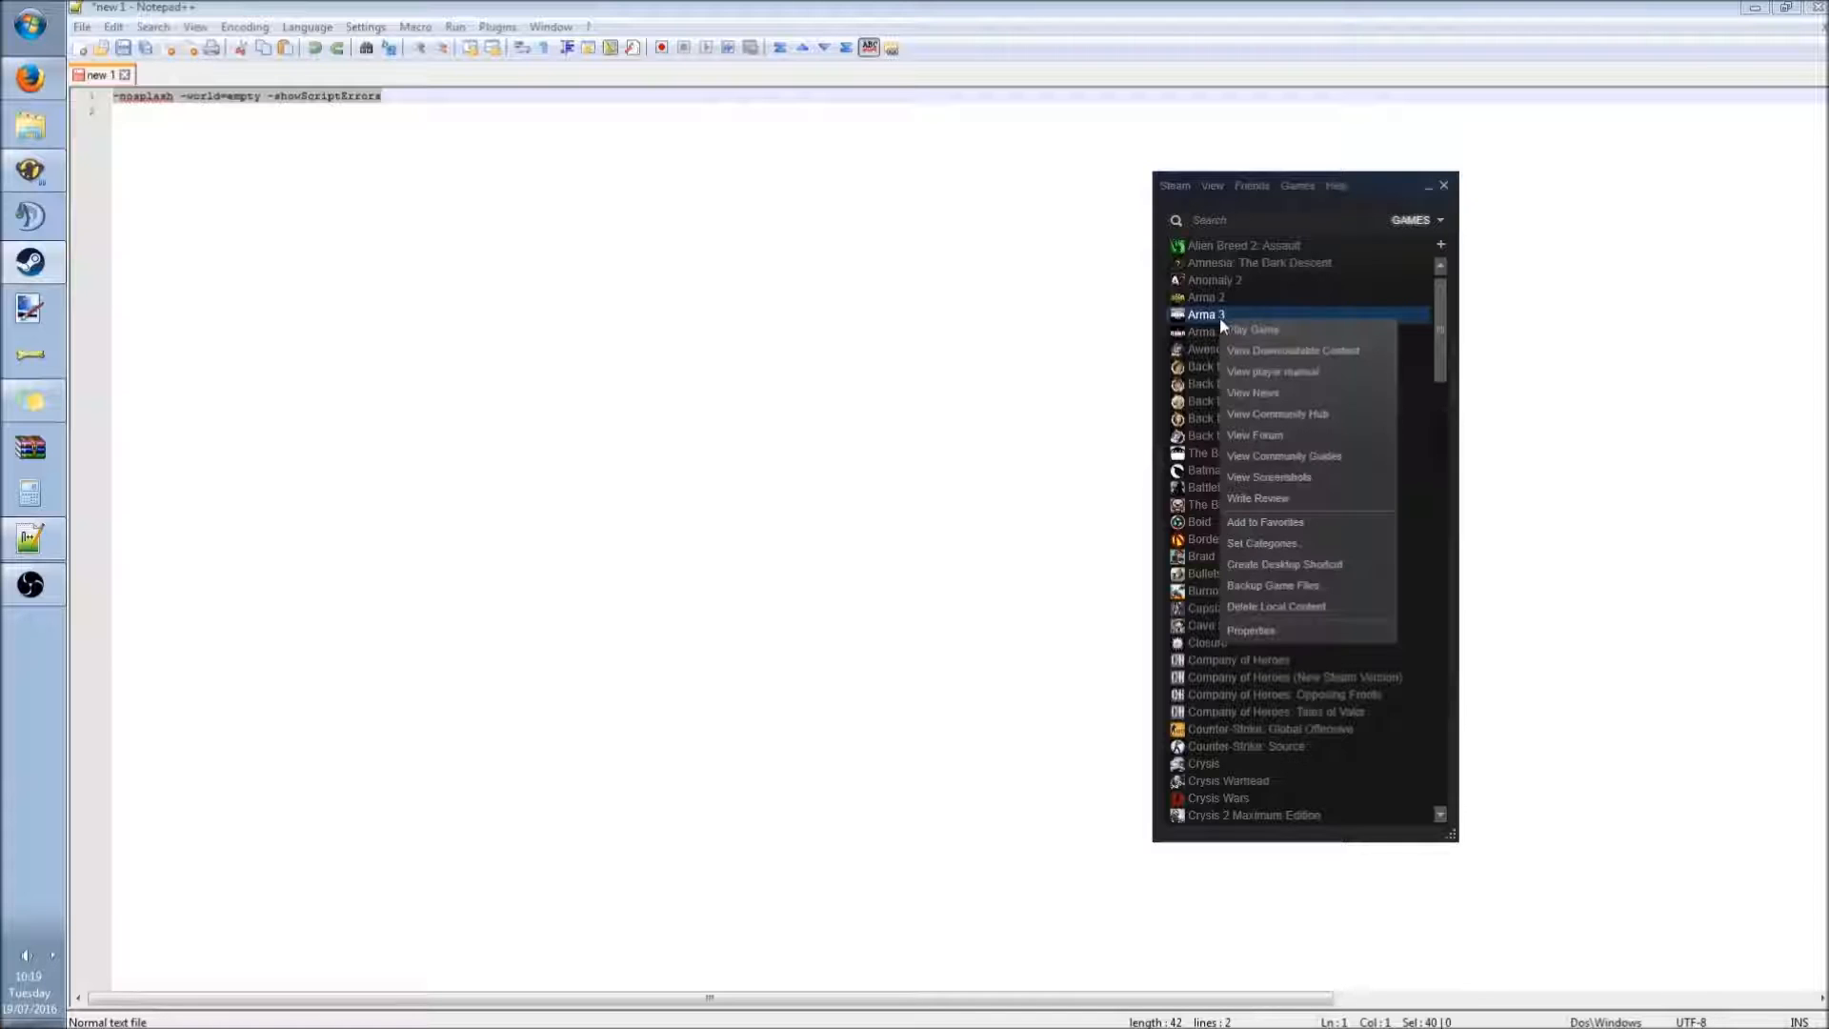
pyautogui.click(1294, 631)
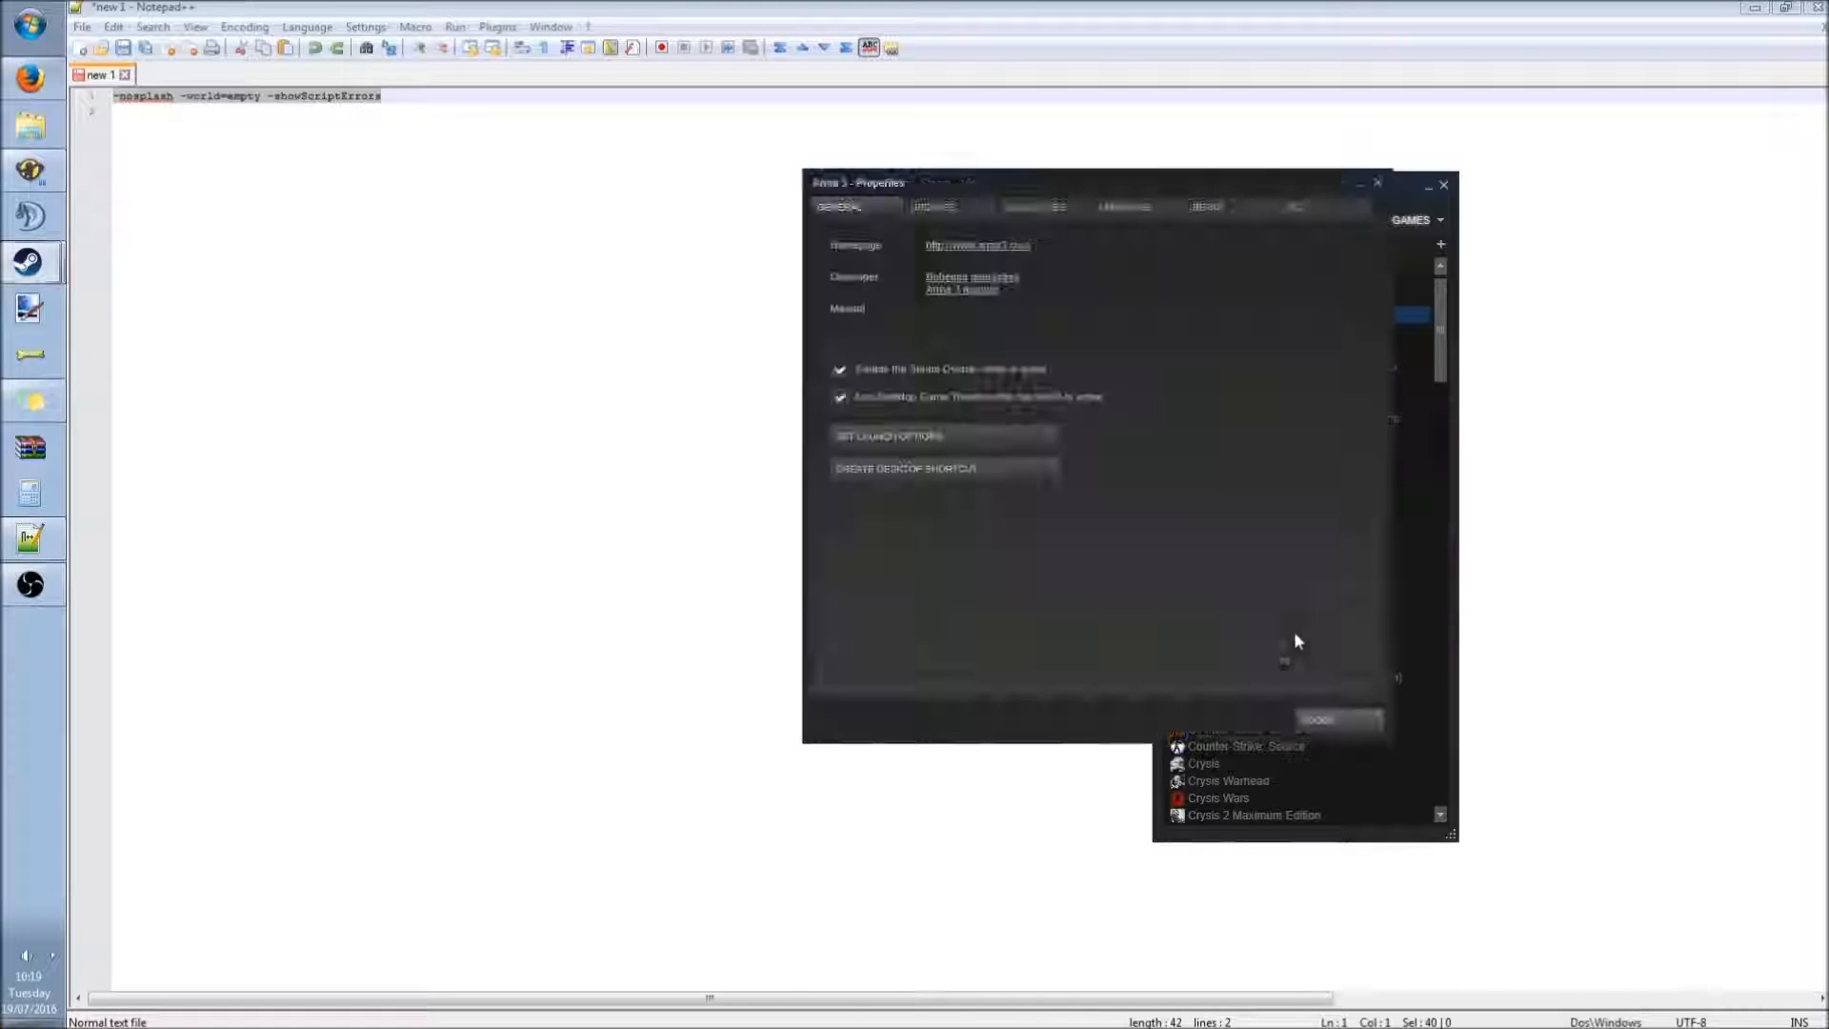
pyautogui.click(1033, 207)
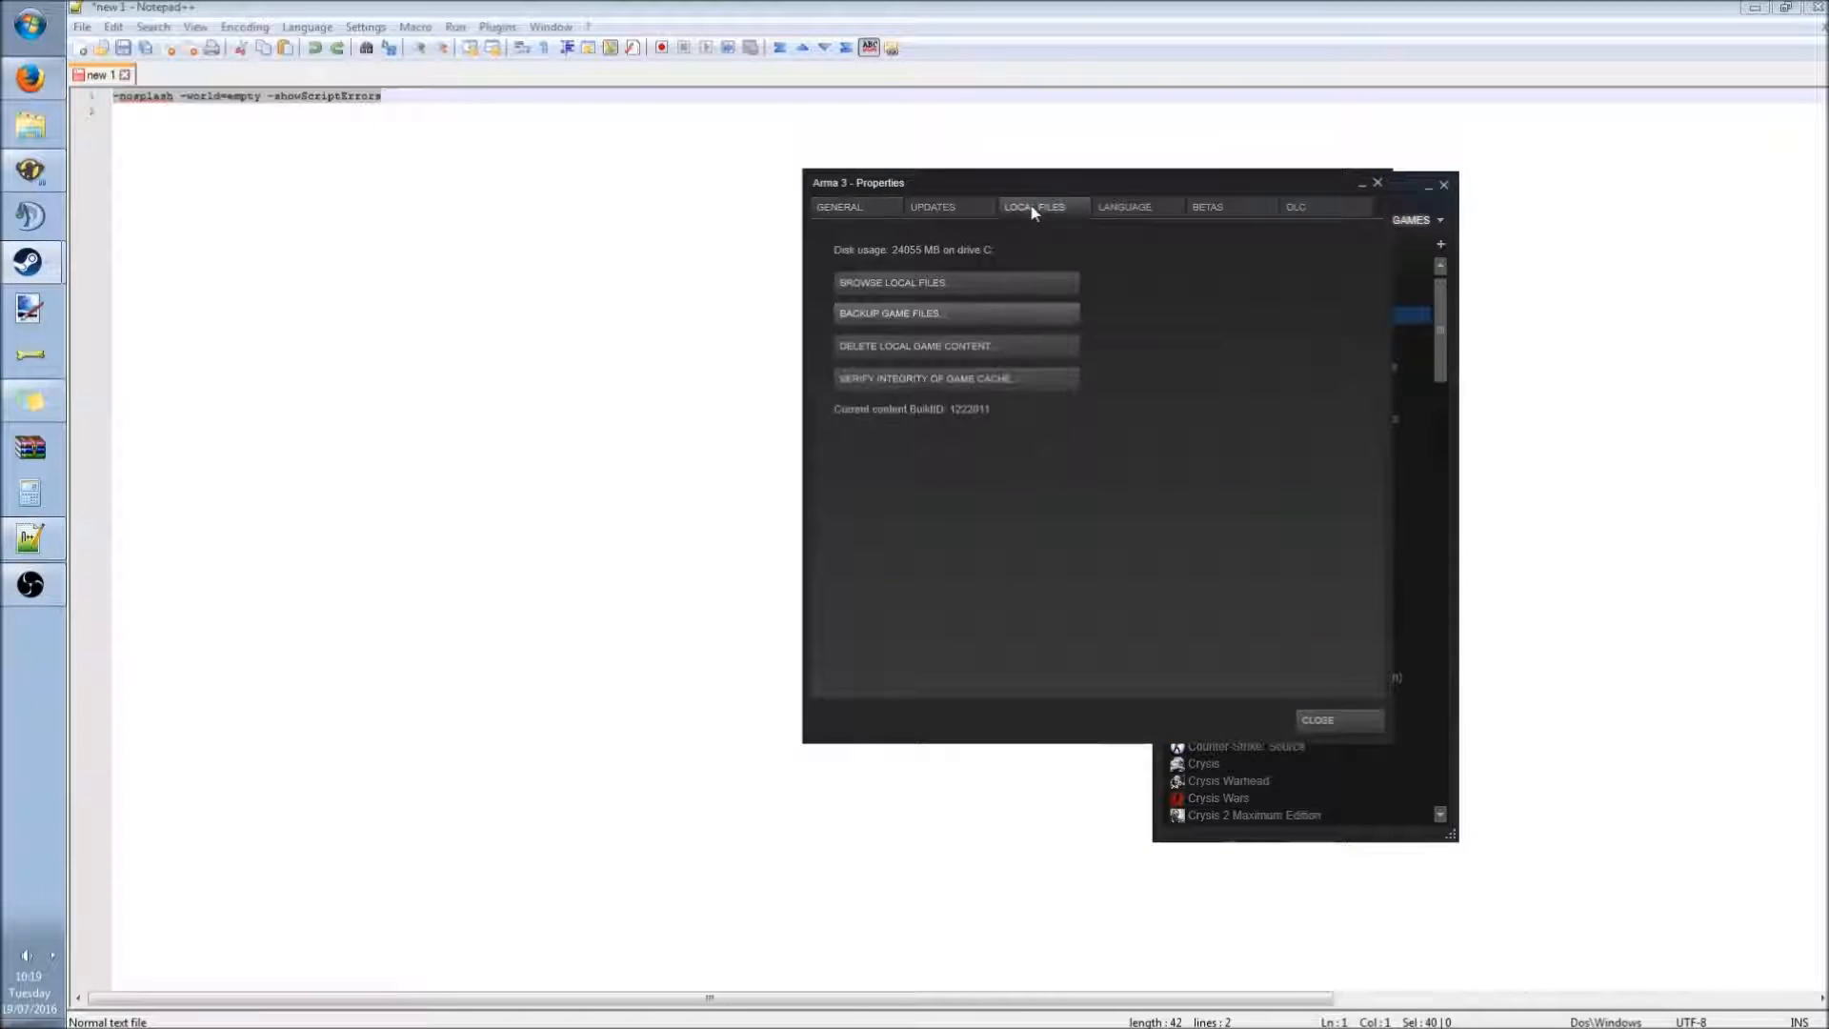
pyautogui.click(957, 280)
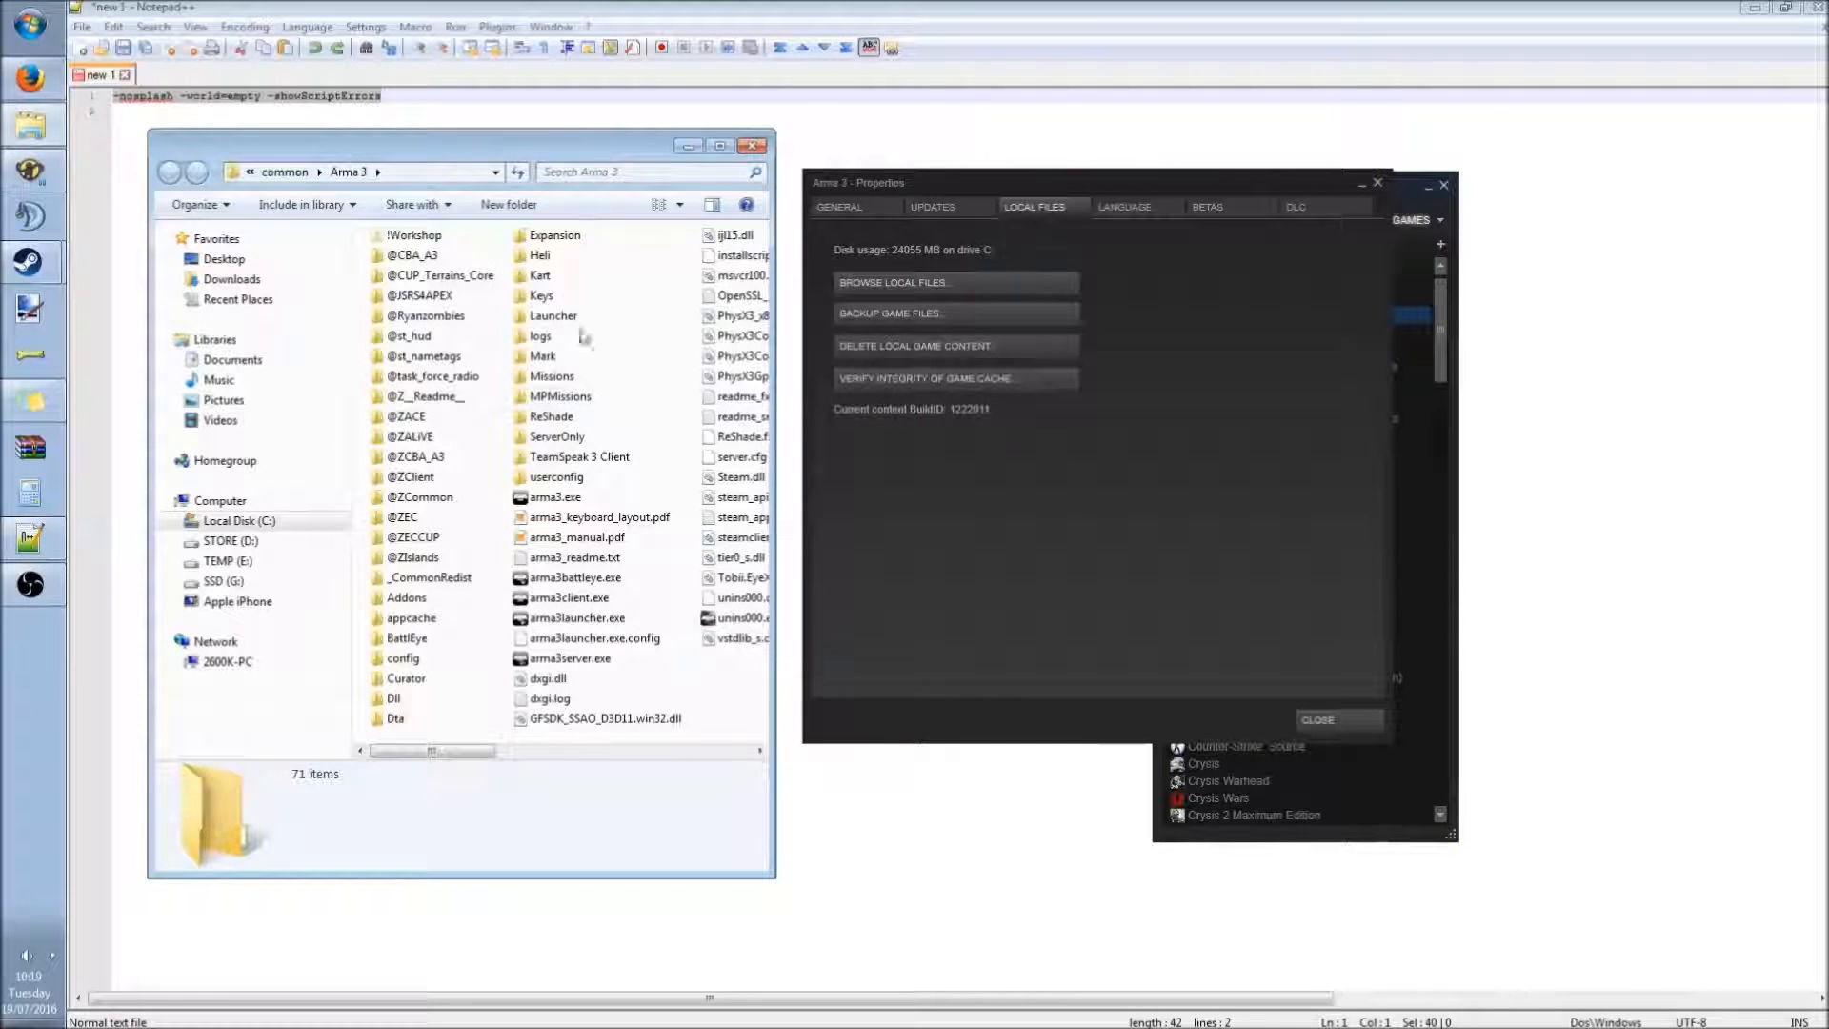
# Create a shortcut to arma3.exe in the game folder and rename it Arma Maps.
pyautogui.click(541, 498)
pyautogui.rightClick(548, 497)
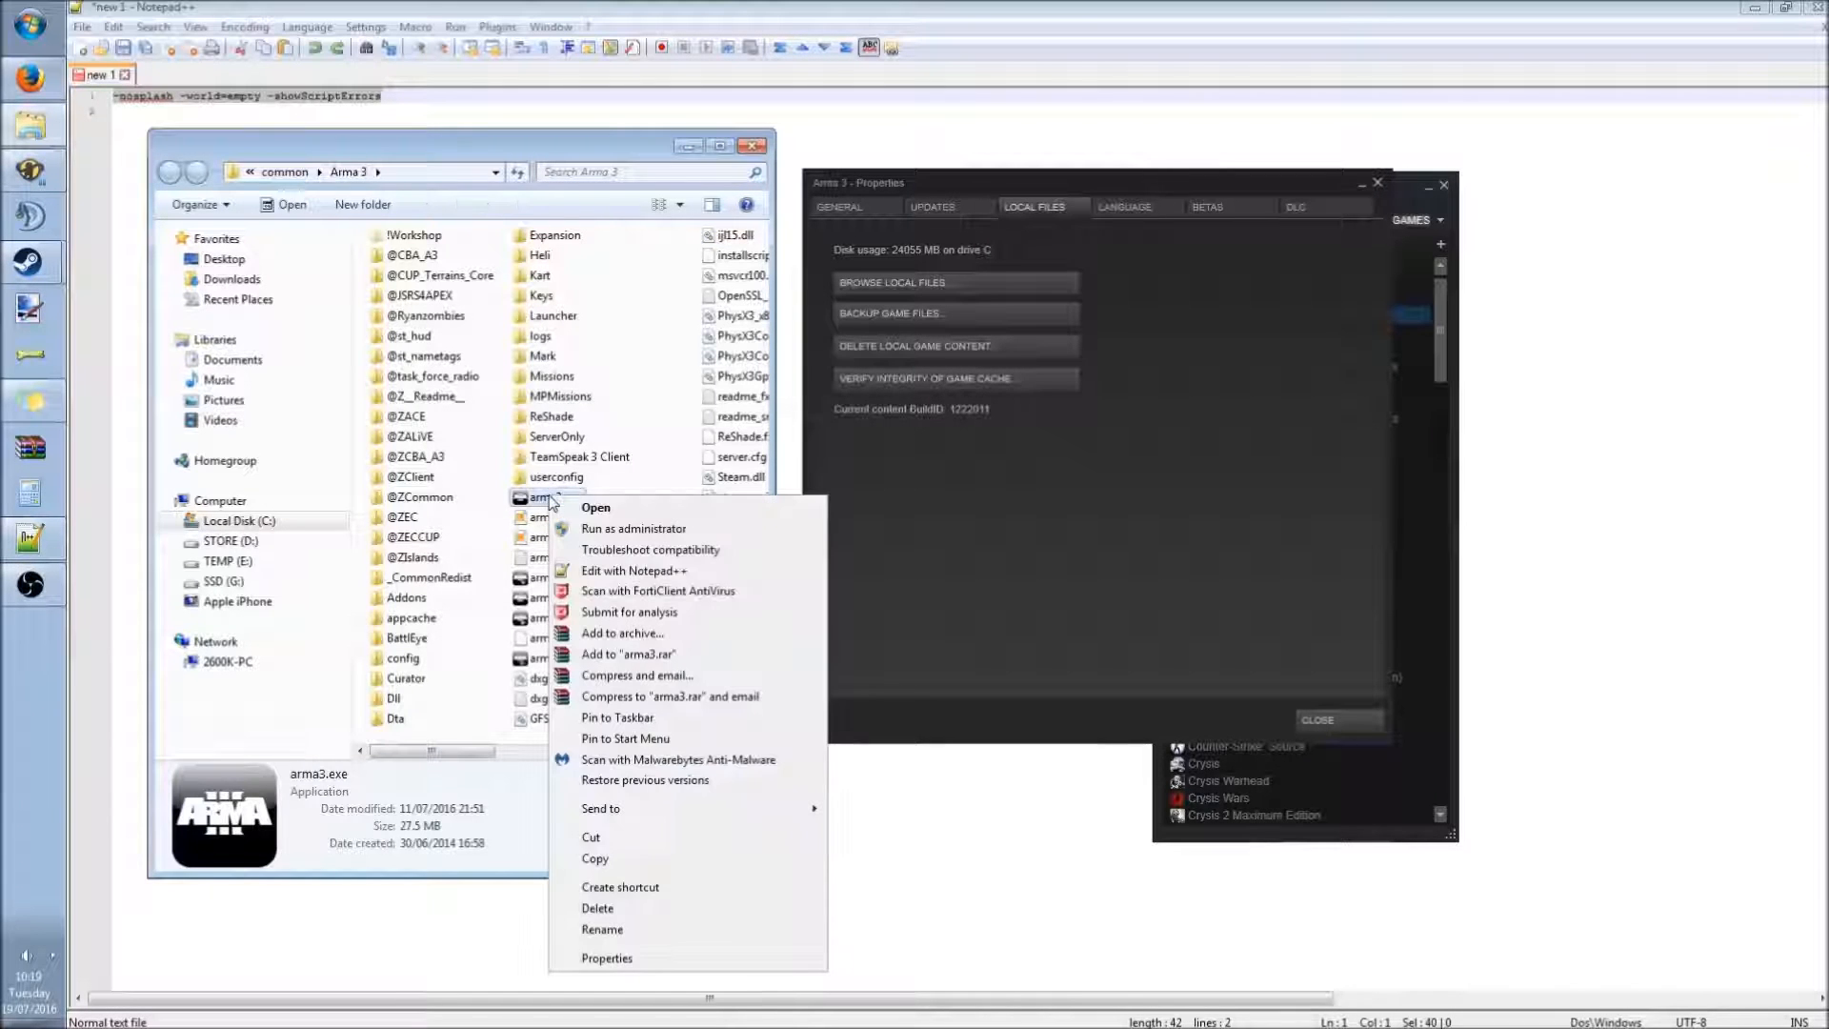
pyautogui.click(621, 887)
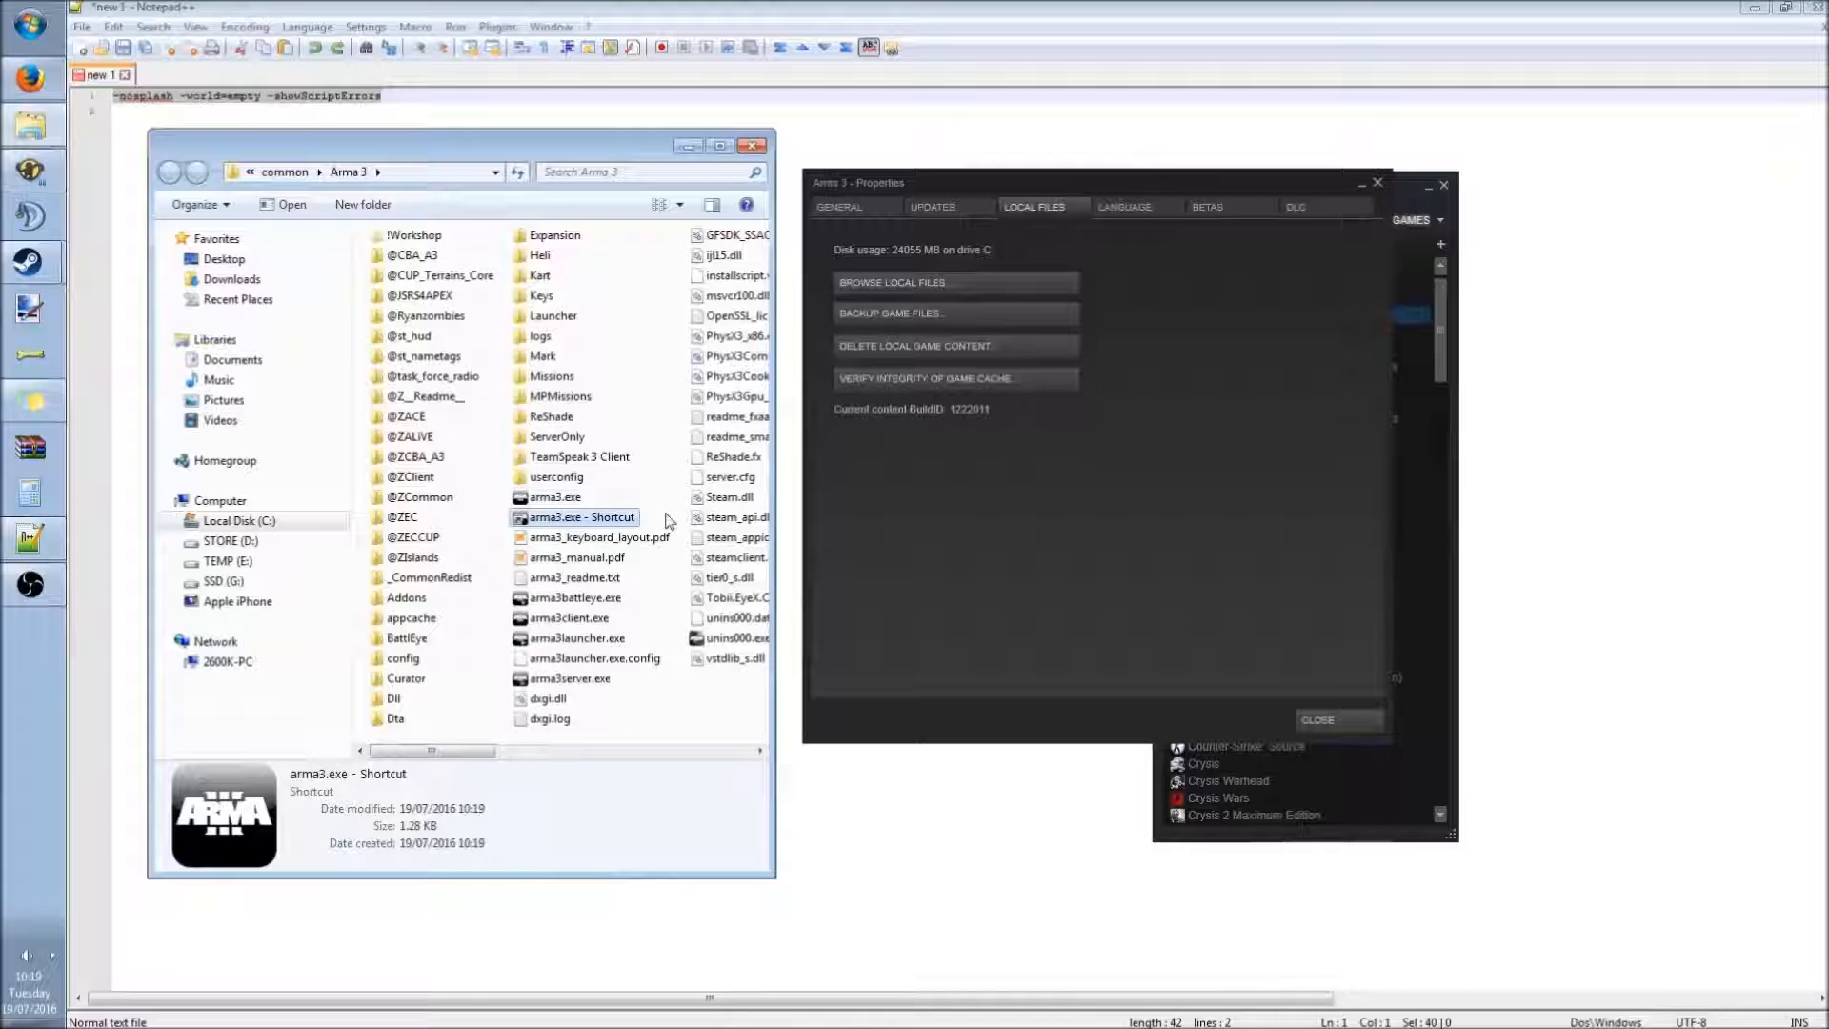
pyautogui.press('F2')
pyautogui.write('Arma Maps')
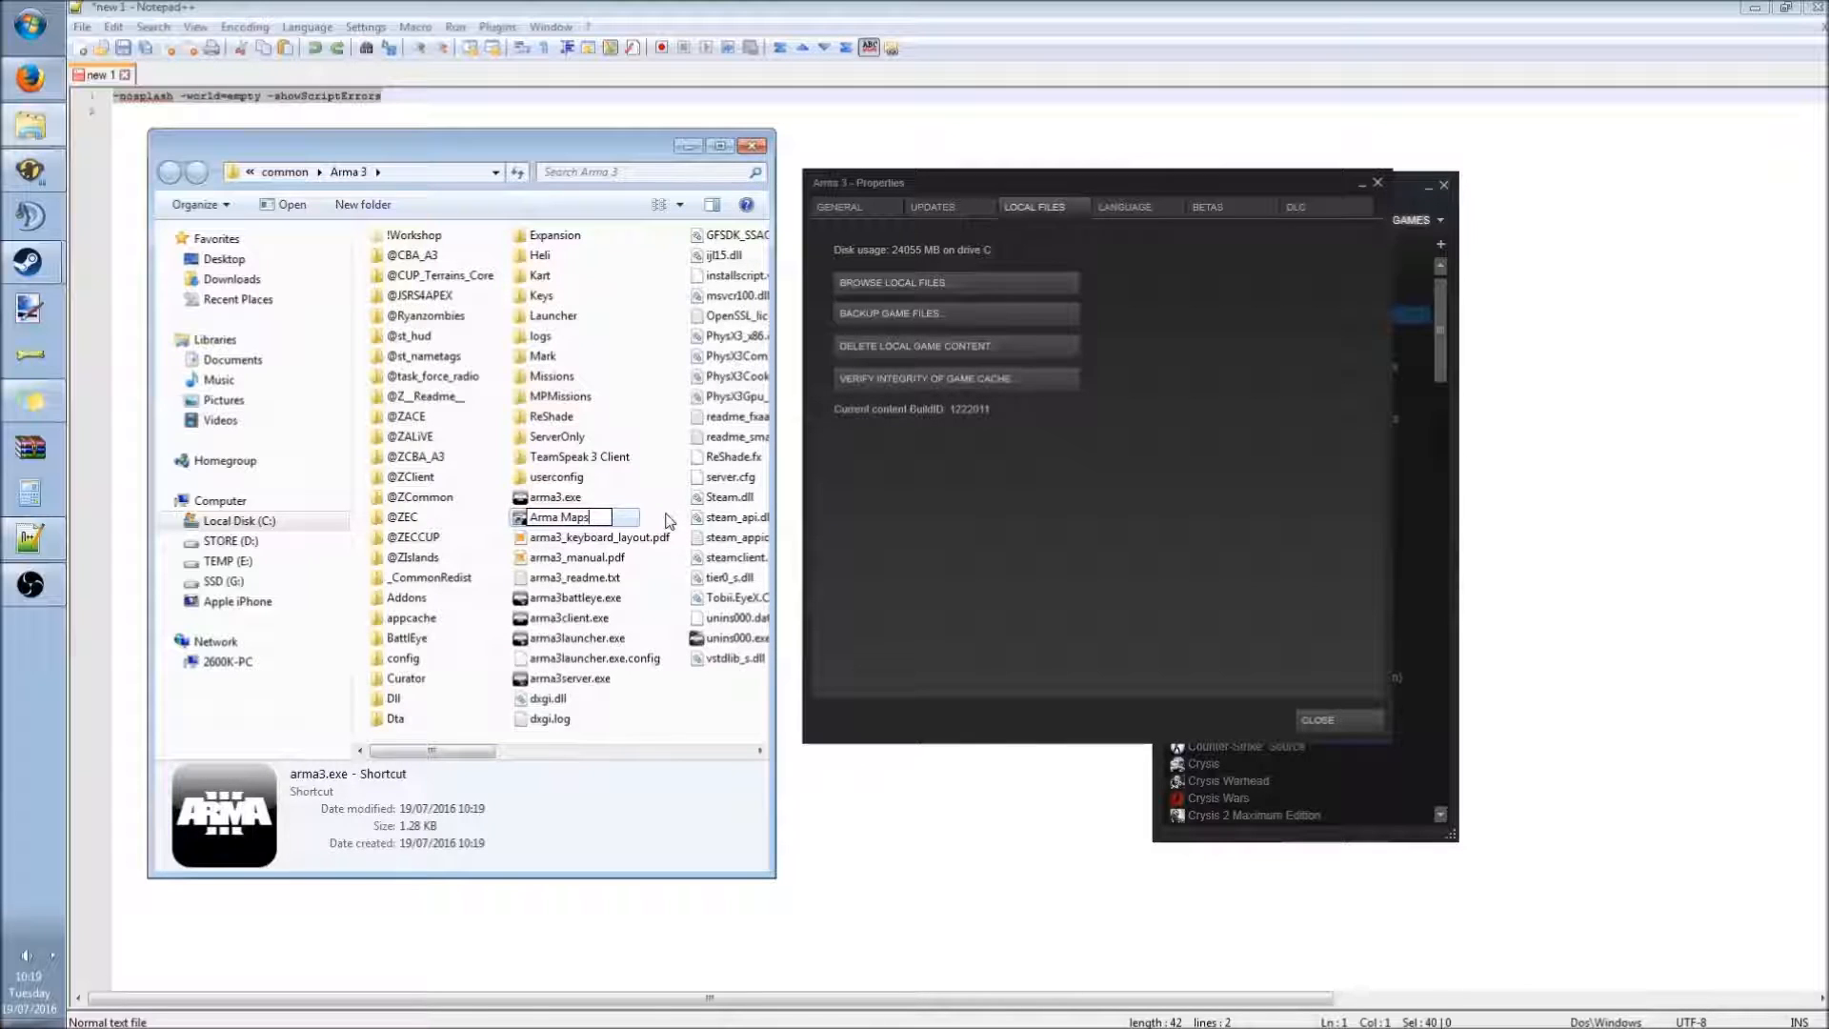
pyautogui.press('Return')
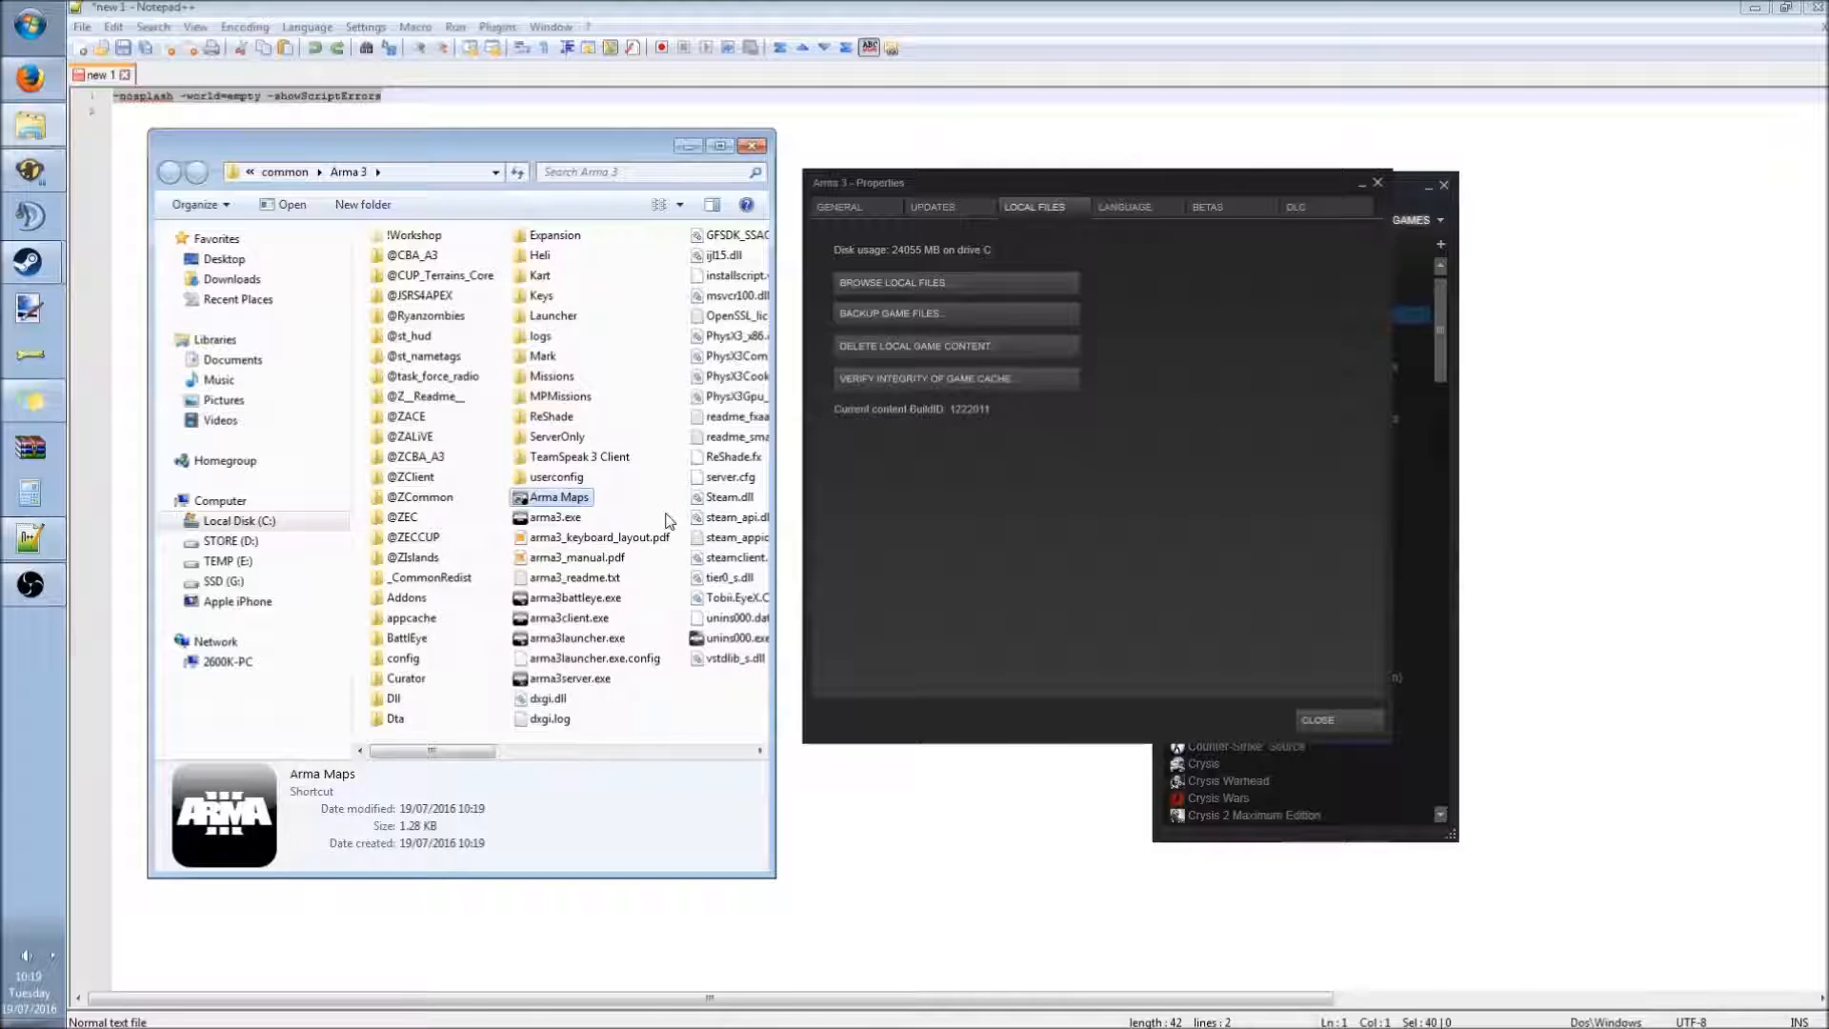
# Append -nosplash -world=empty -showScriptErrors to the Arma Maps shortcut's target and save its properties.
pyautogui.rightClick(583, 502)
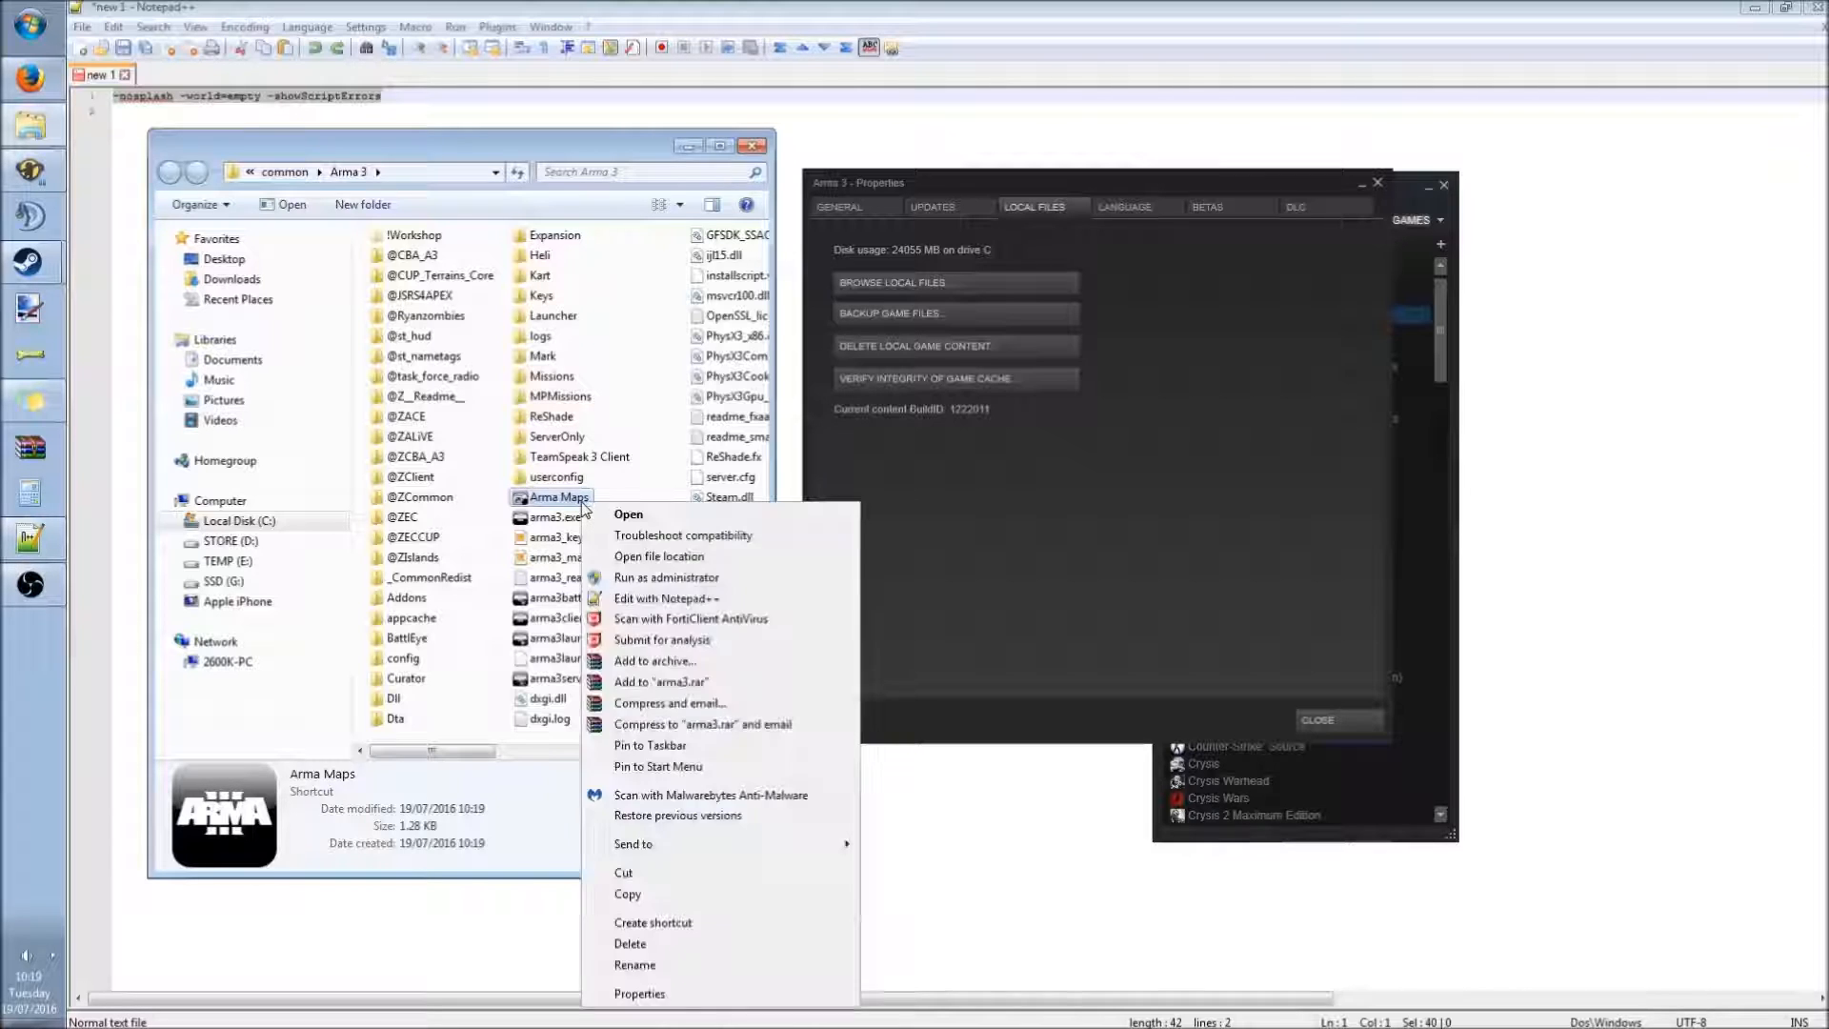
pyautogui.click(658, 995)
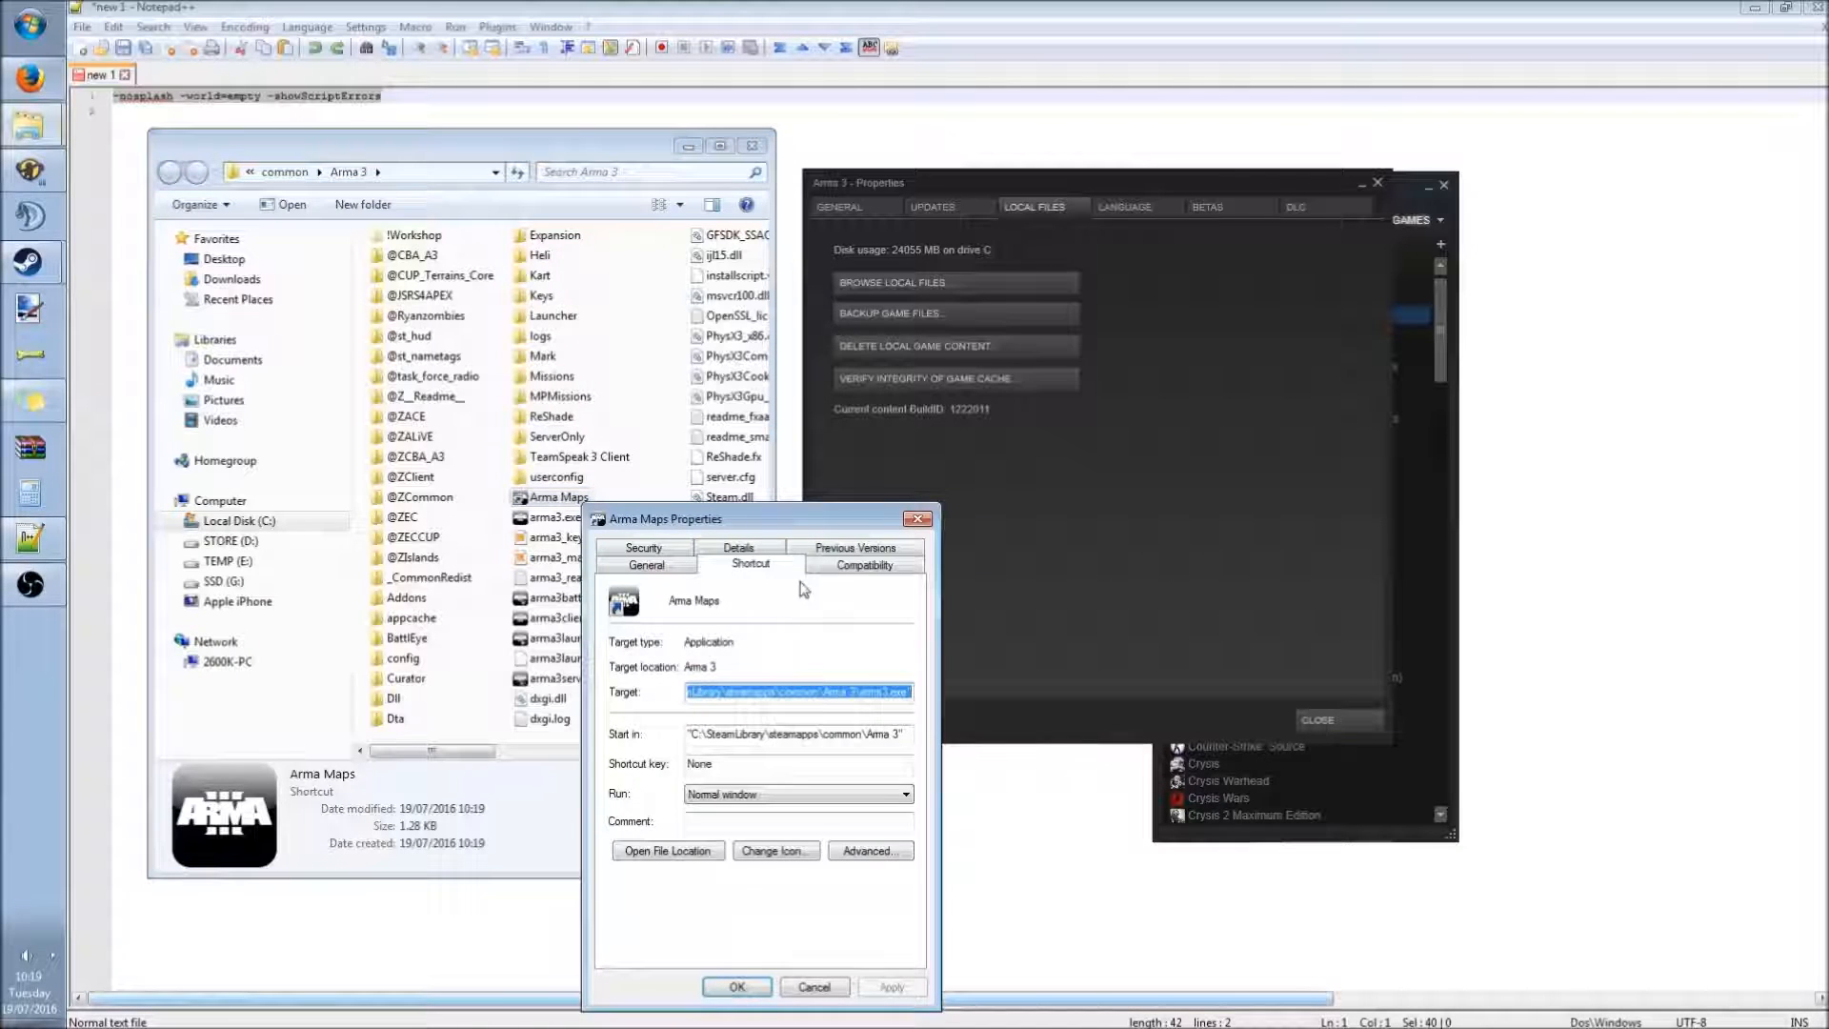
pyautogui.click(820, 694)
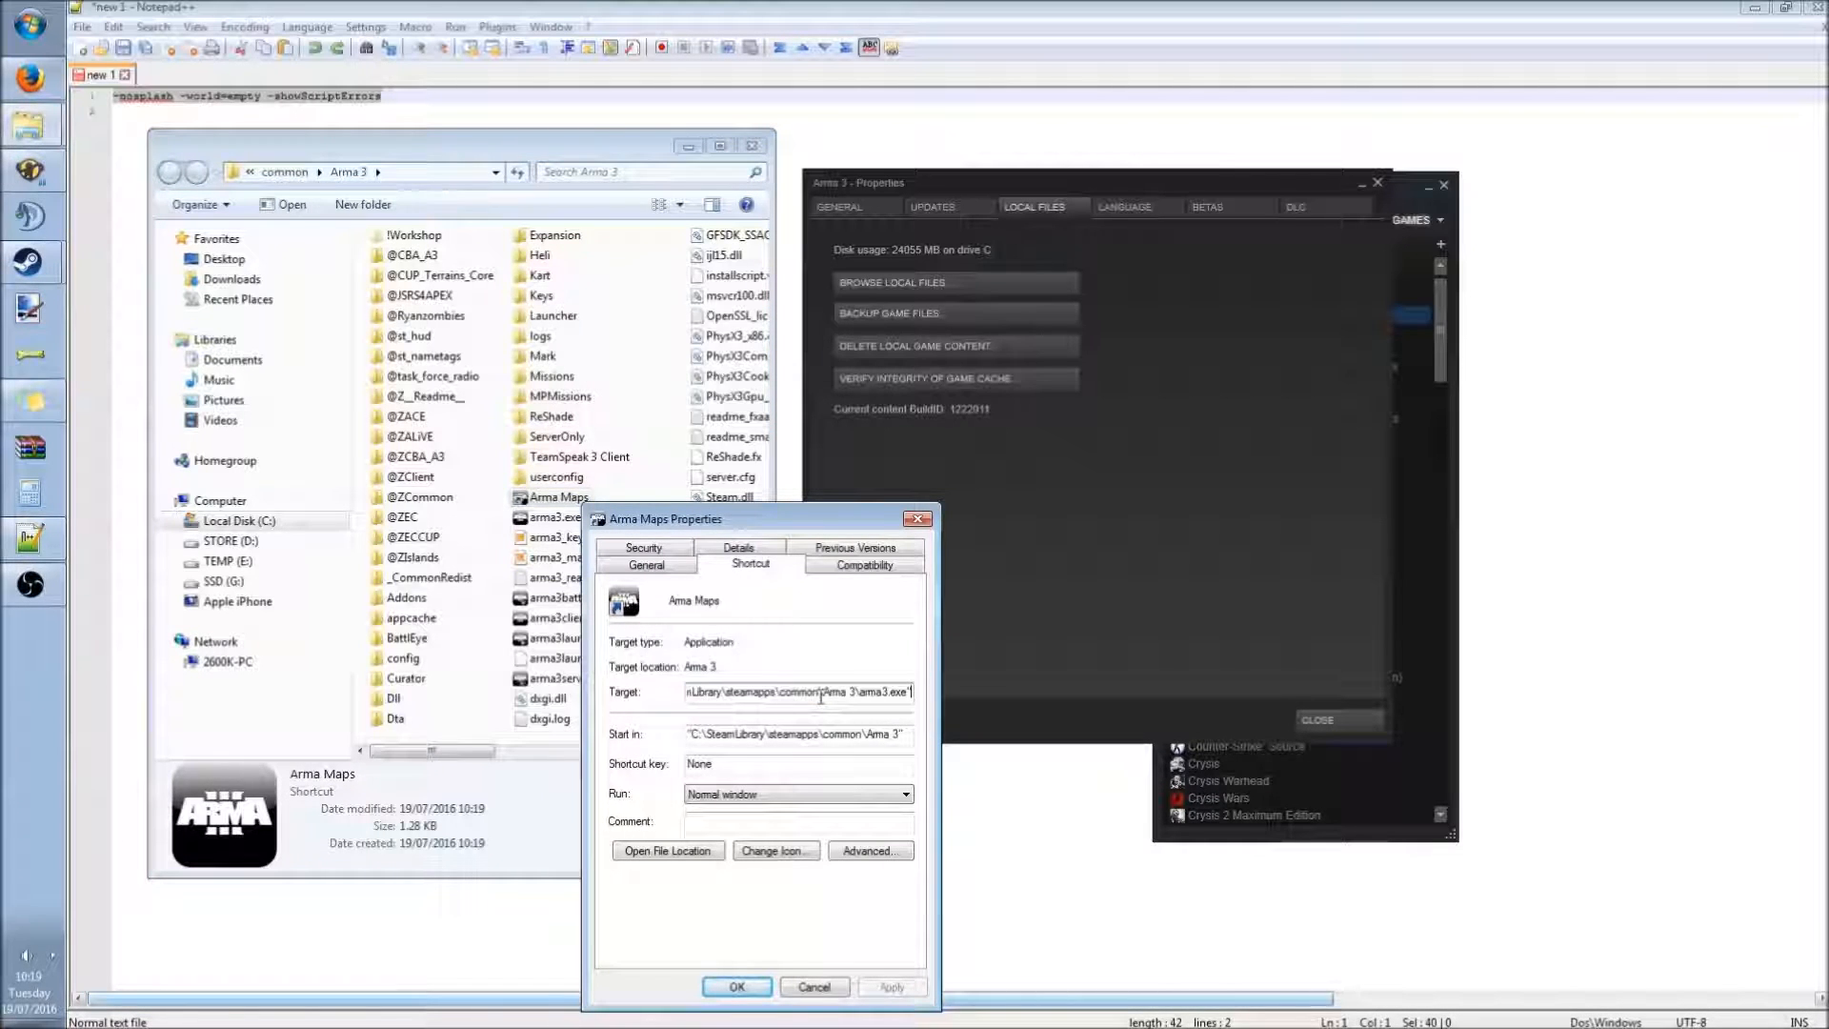
pyautogui.hotkey('ctrl', 'v')
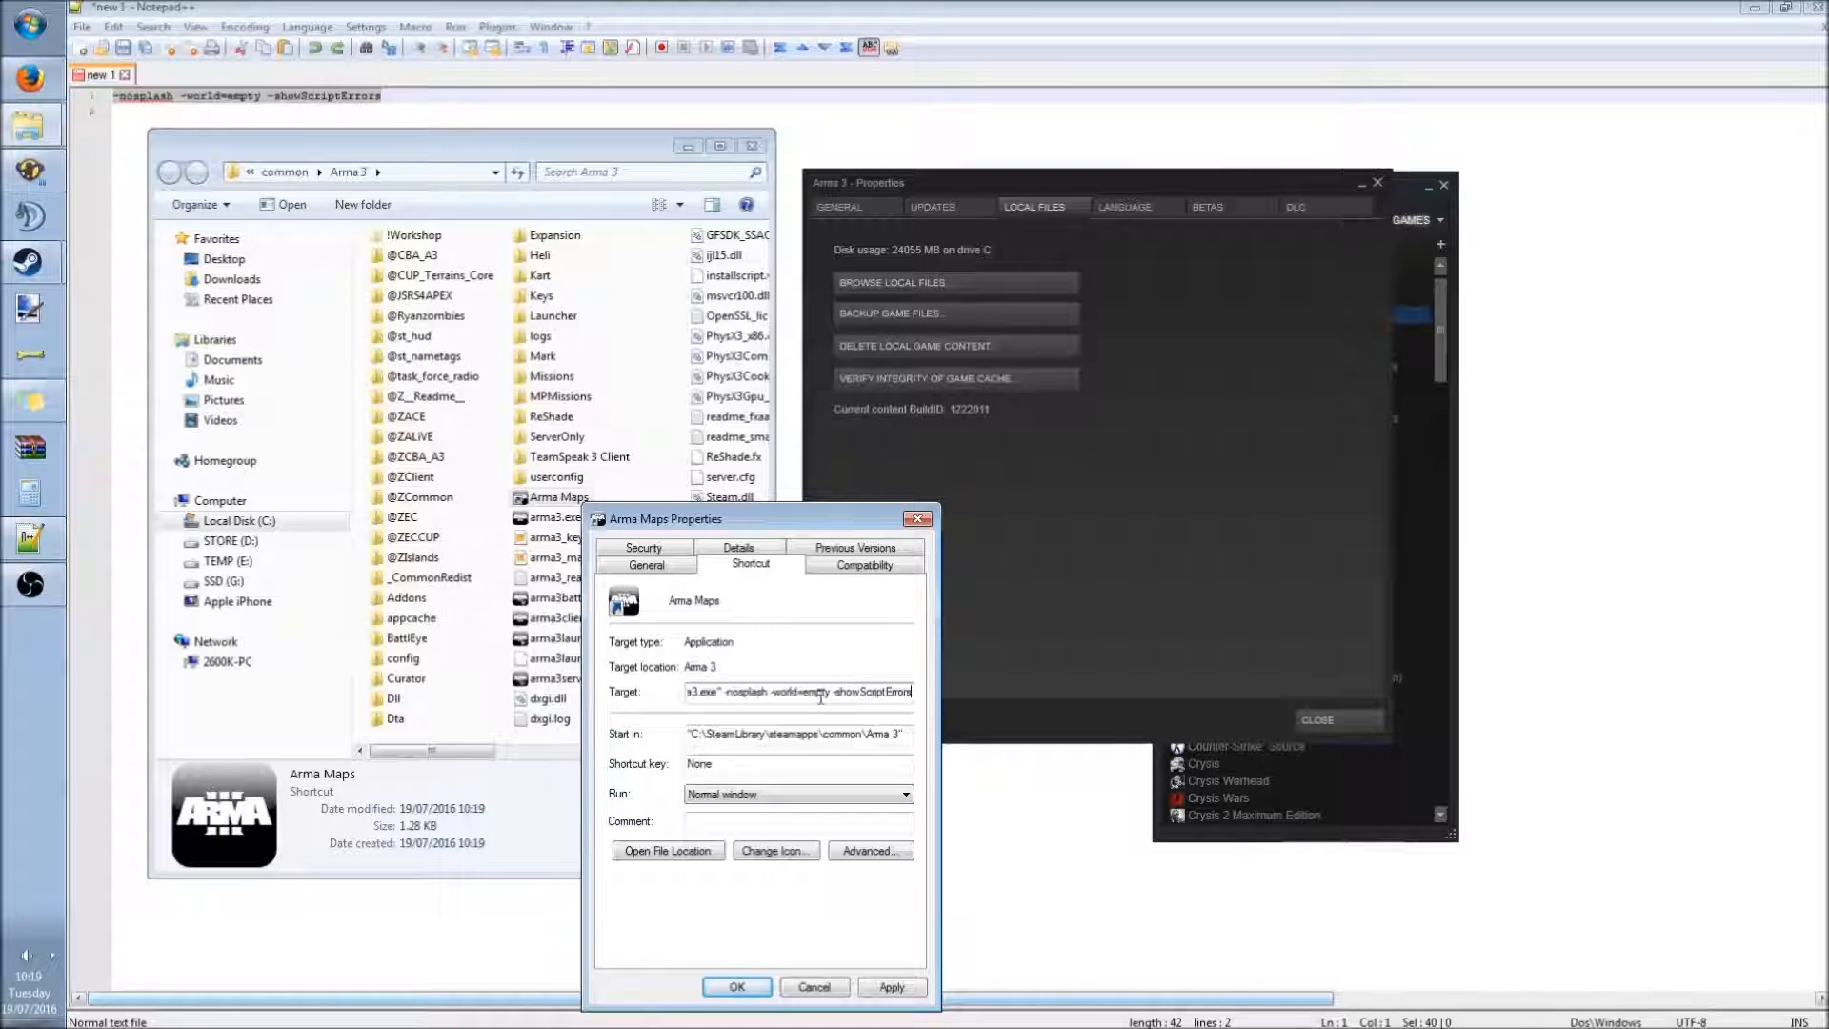
pyautogui.click(892, 987)
pyautogui.click(738, 987)
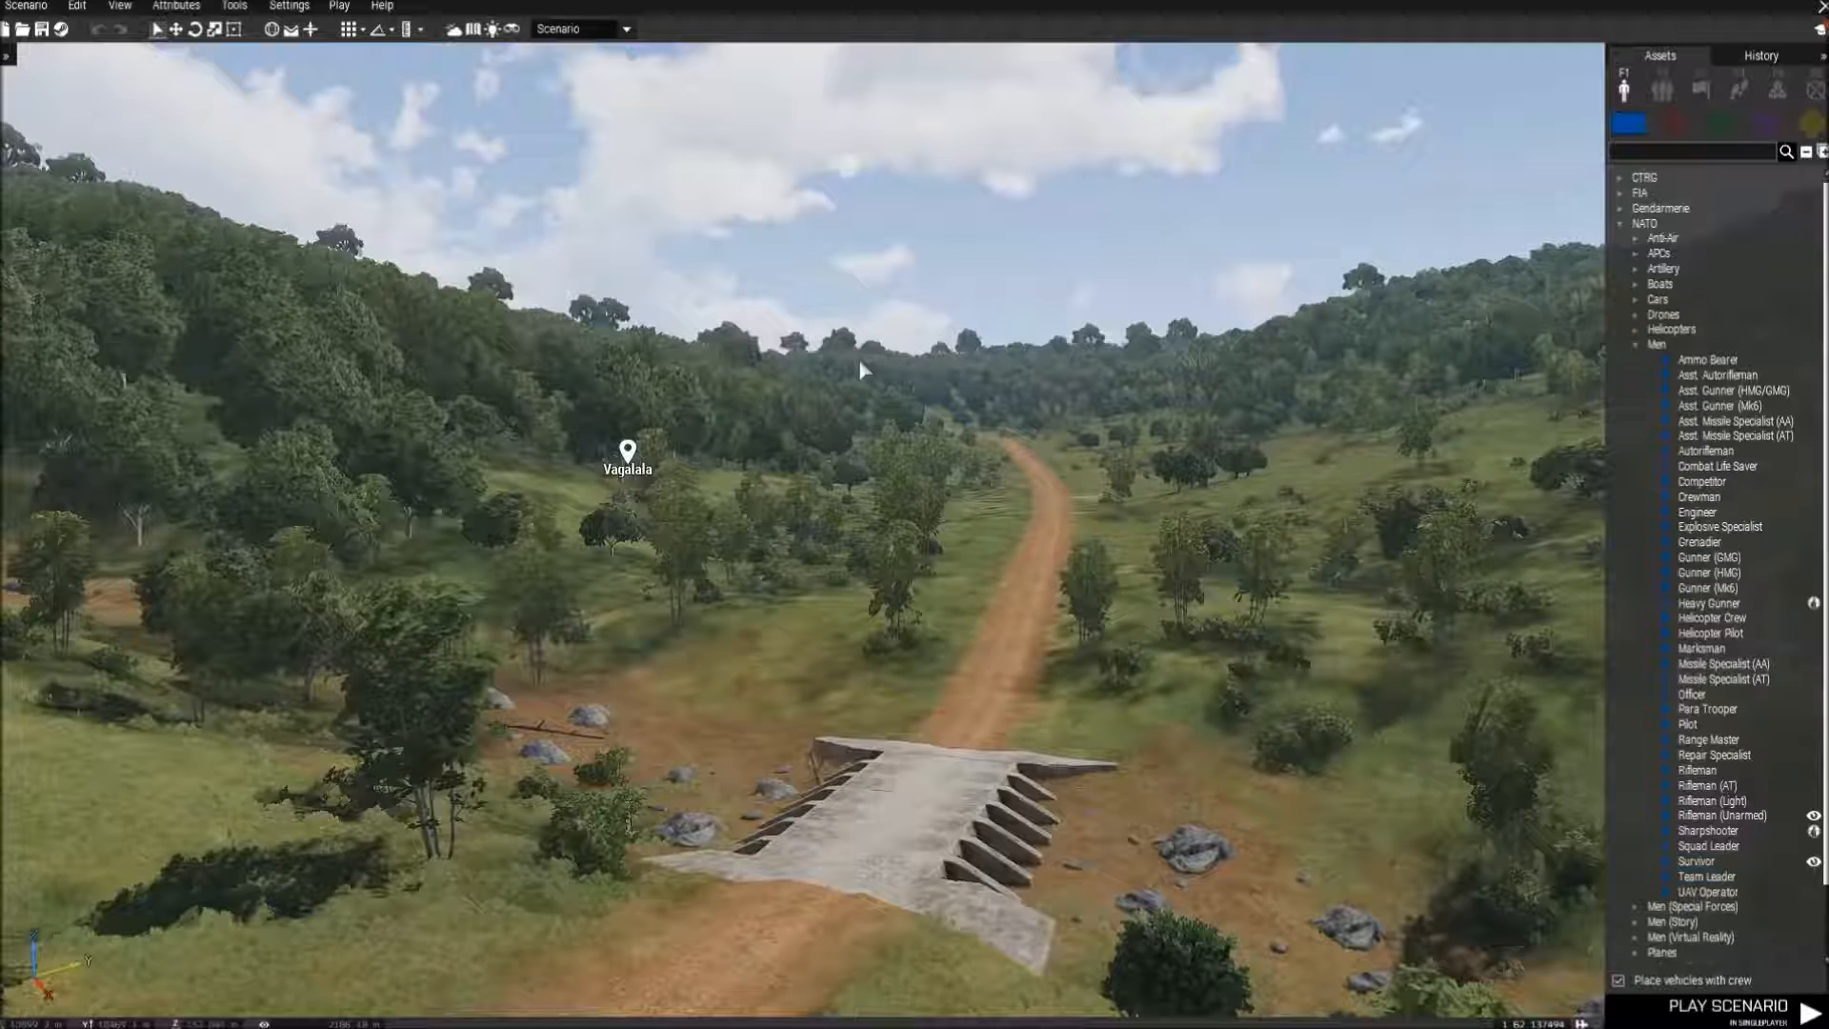
pyautogui.click(290, 7)
pyautogui.click(301, 30)
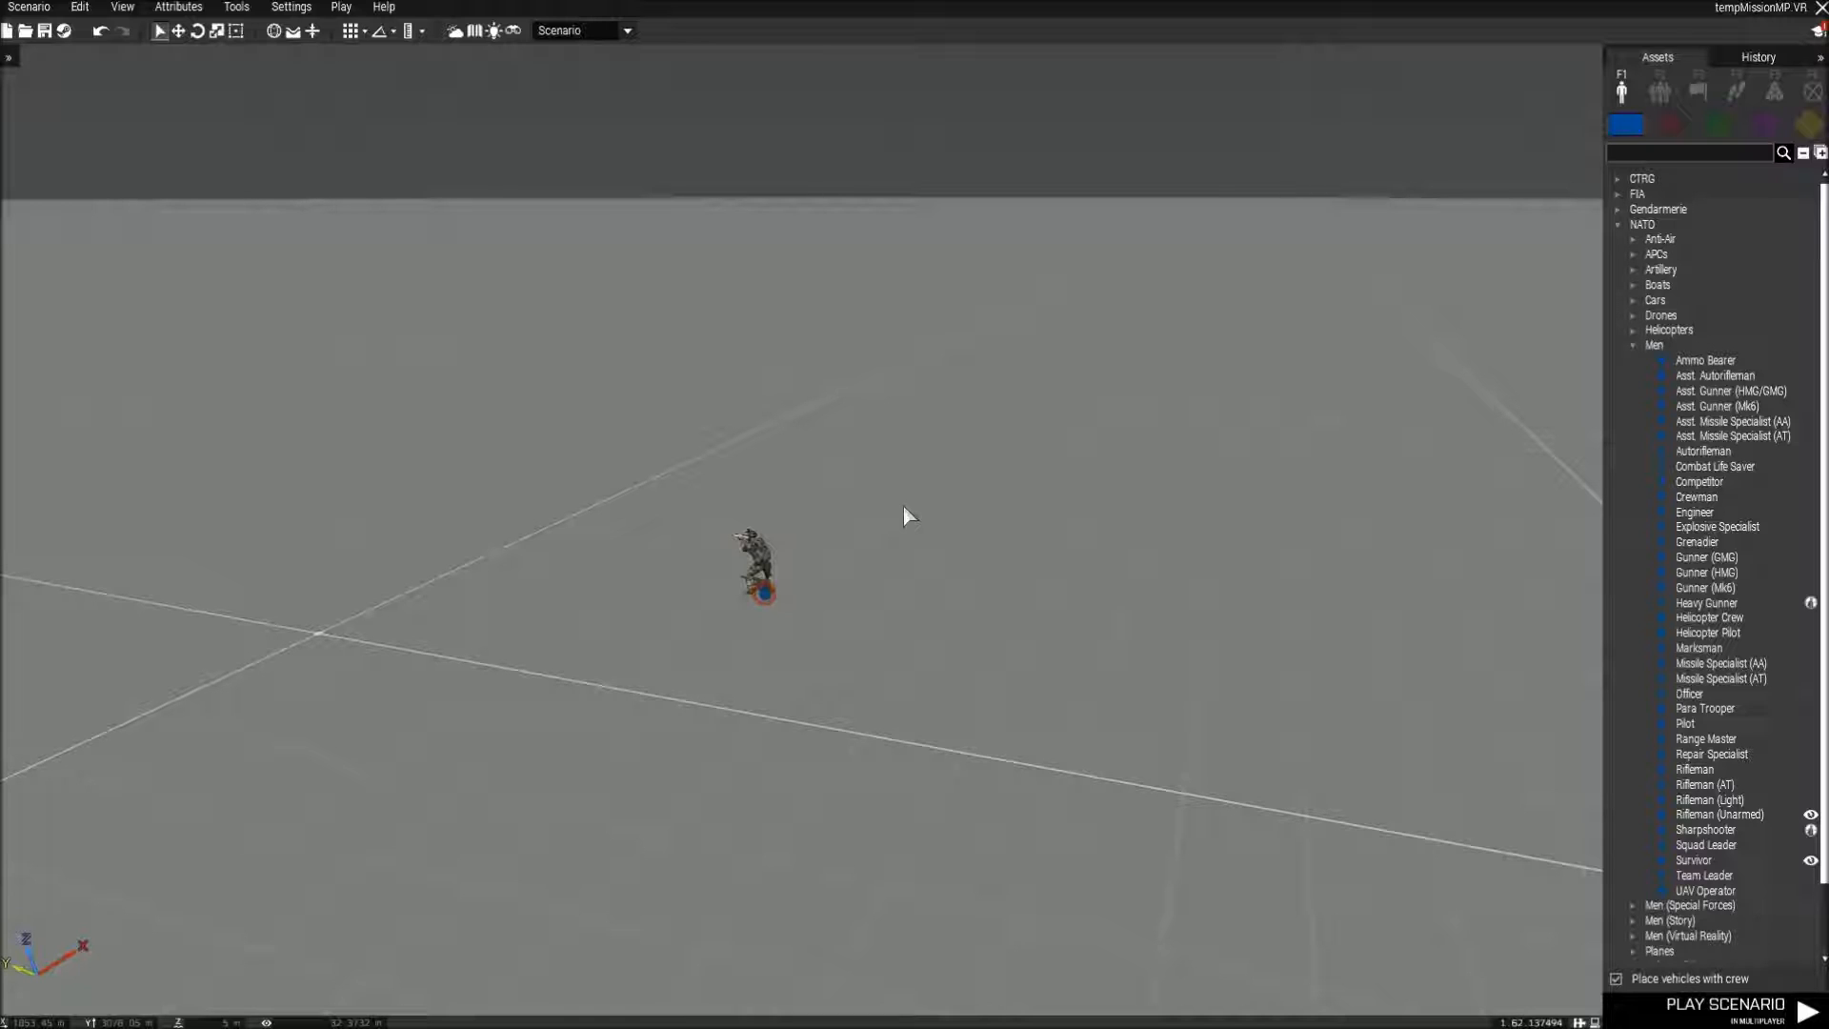
pyautogui.click(21, 8)
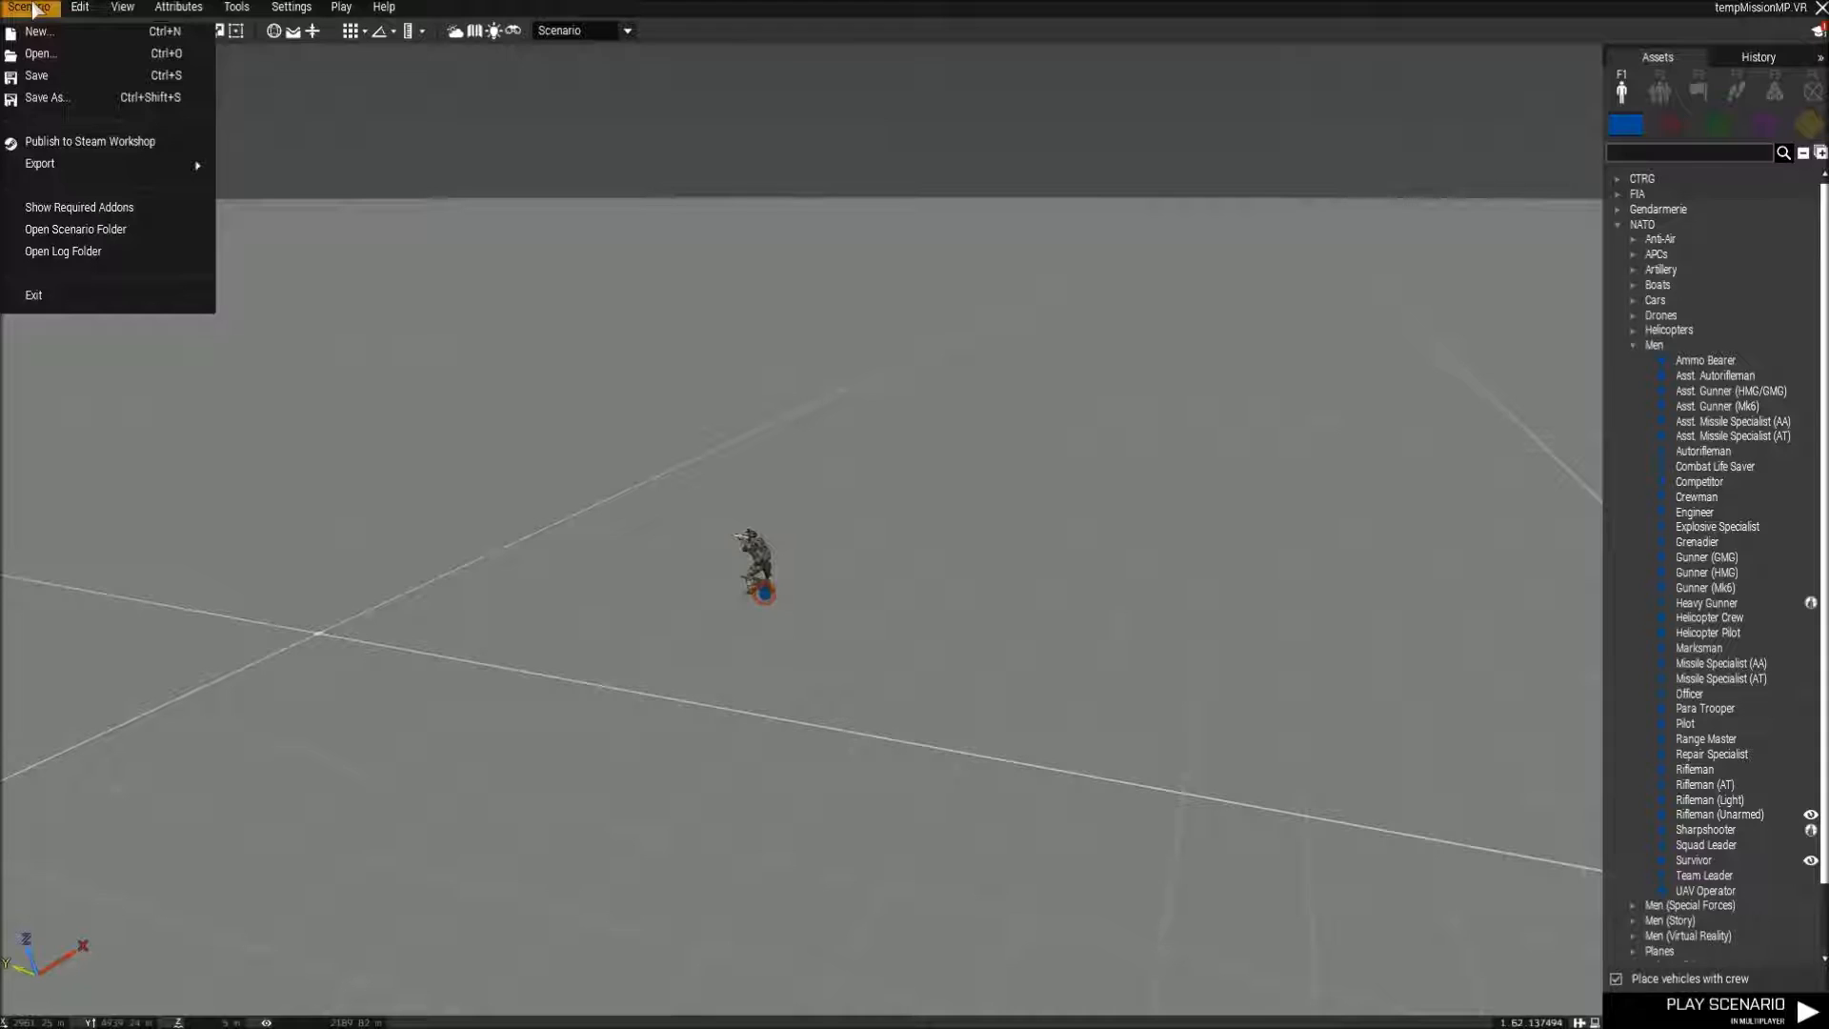
pyautogui.moveTo(176, 166)
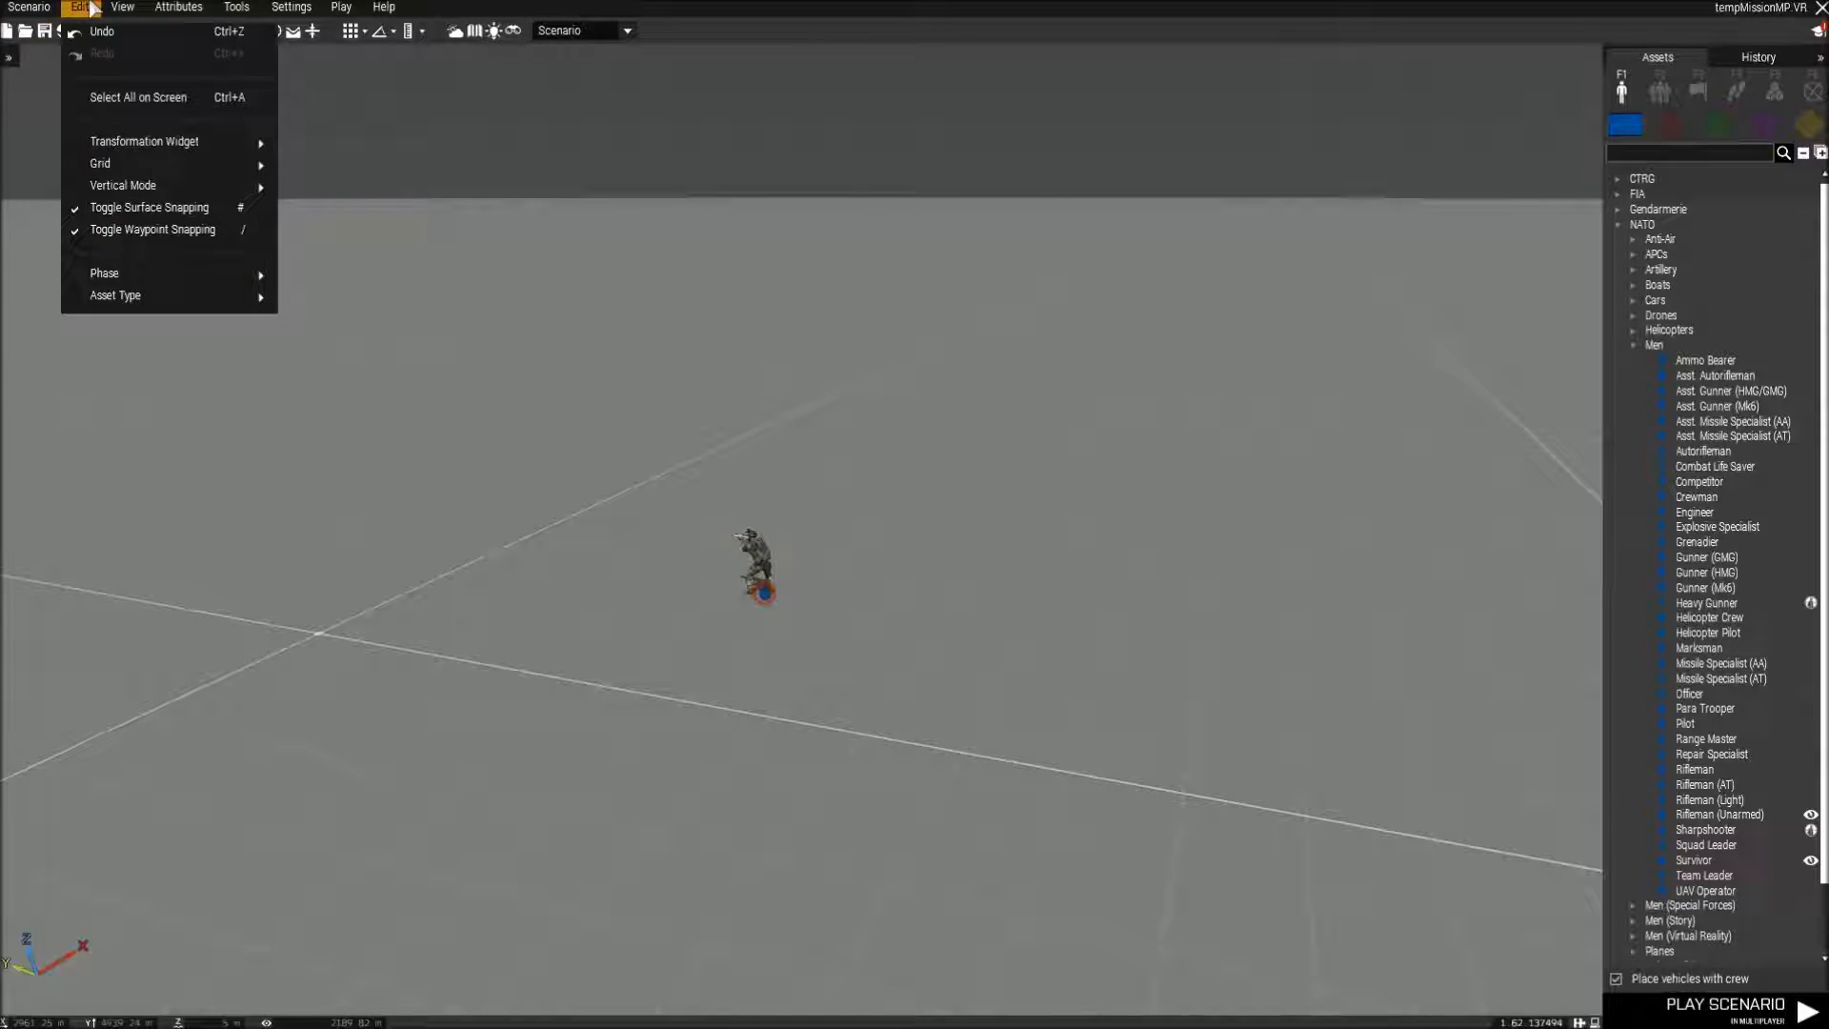
pyautogui.moveTo(124, 8)
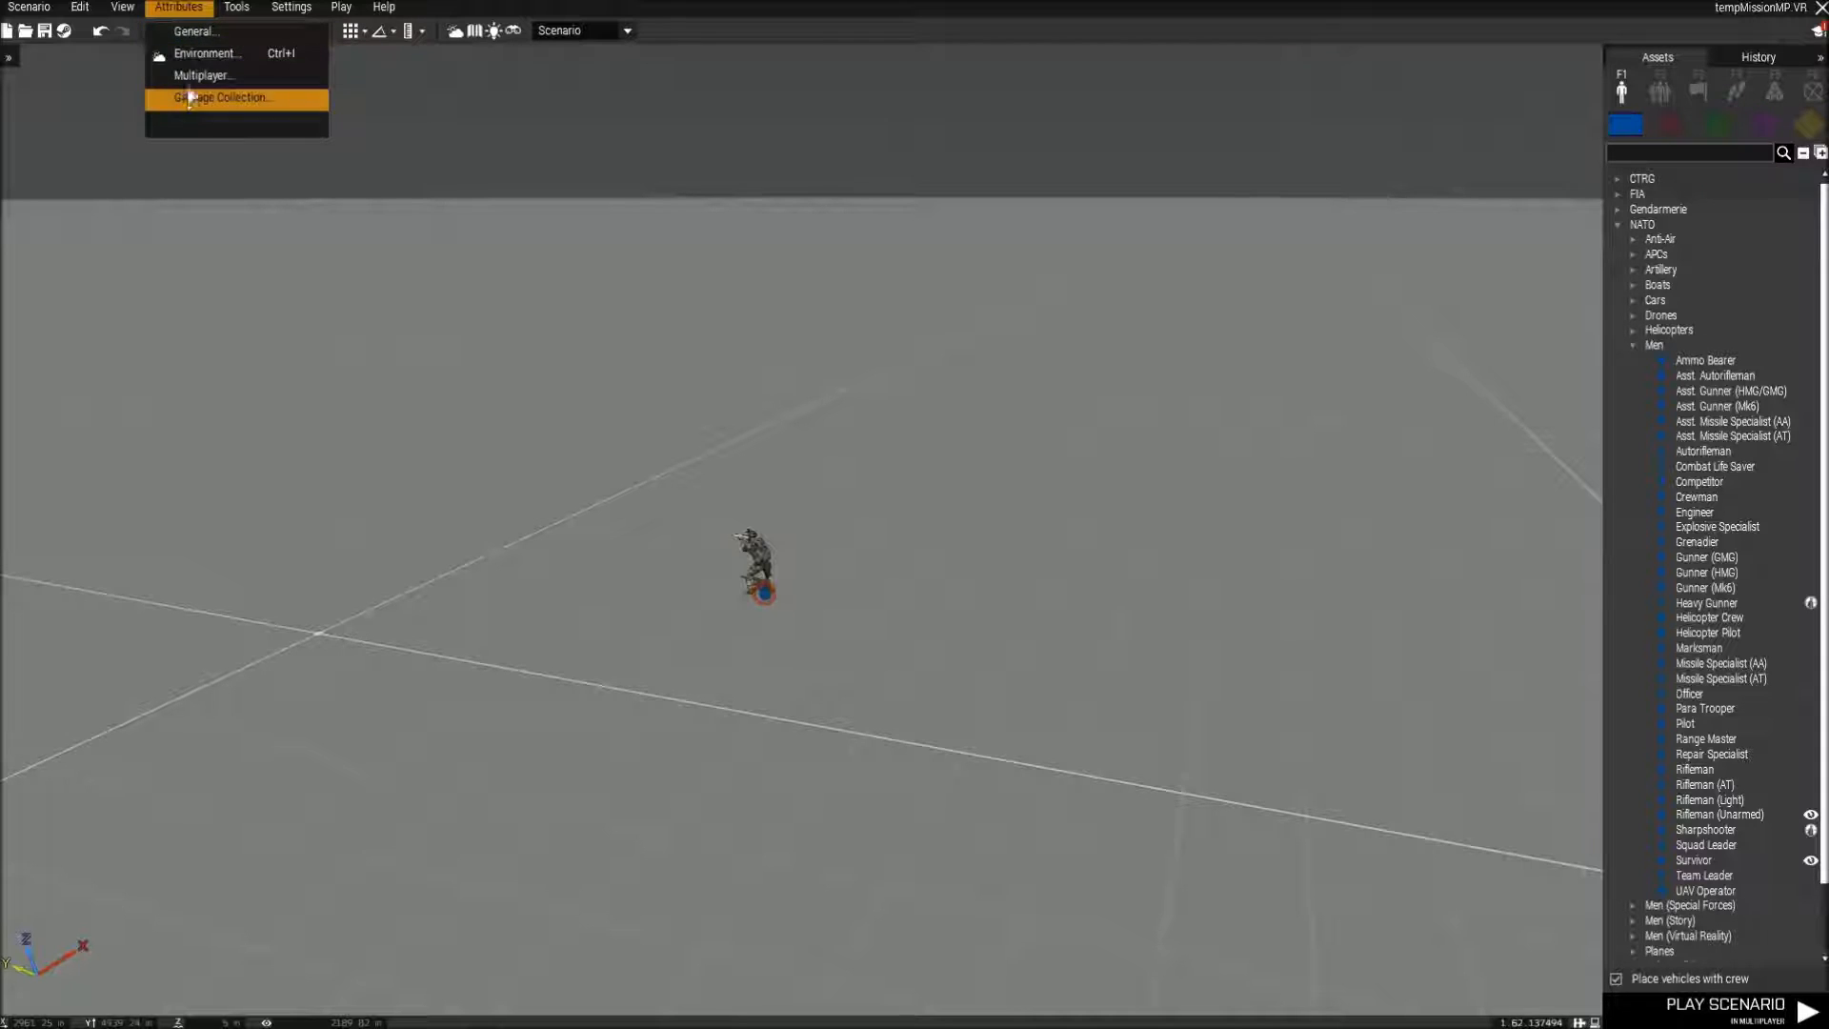
# Inspect the scenario's general attributes without changing them, and its multiplayer attributes, including the lobby summary and respawn settings.
pyautogui.click(194, 32)
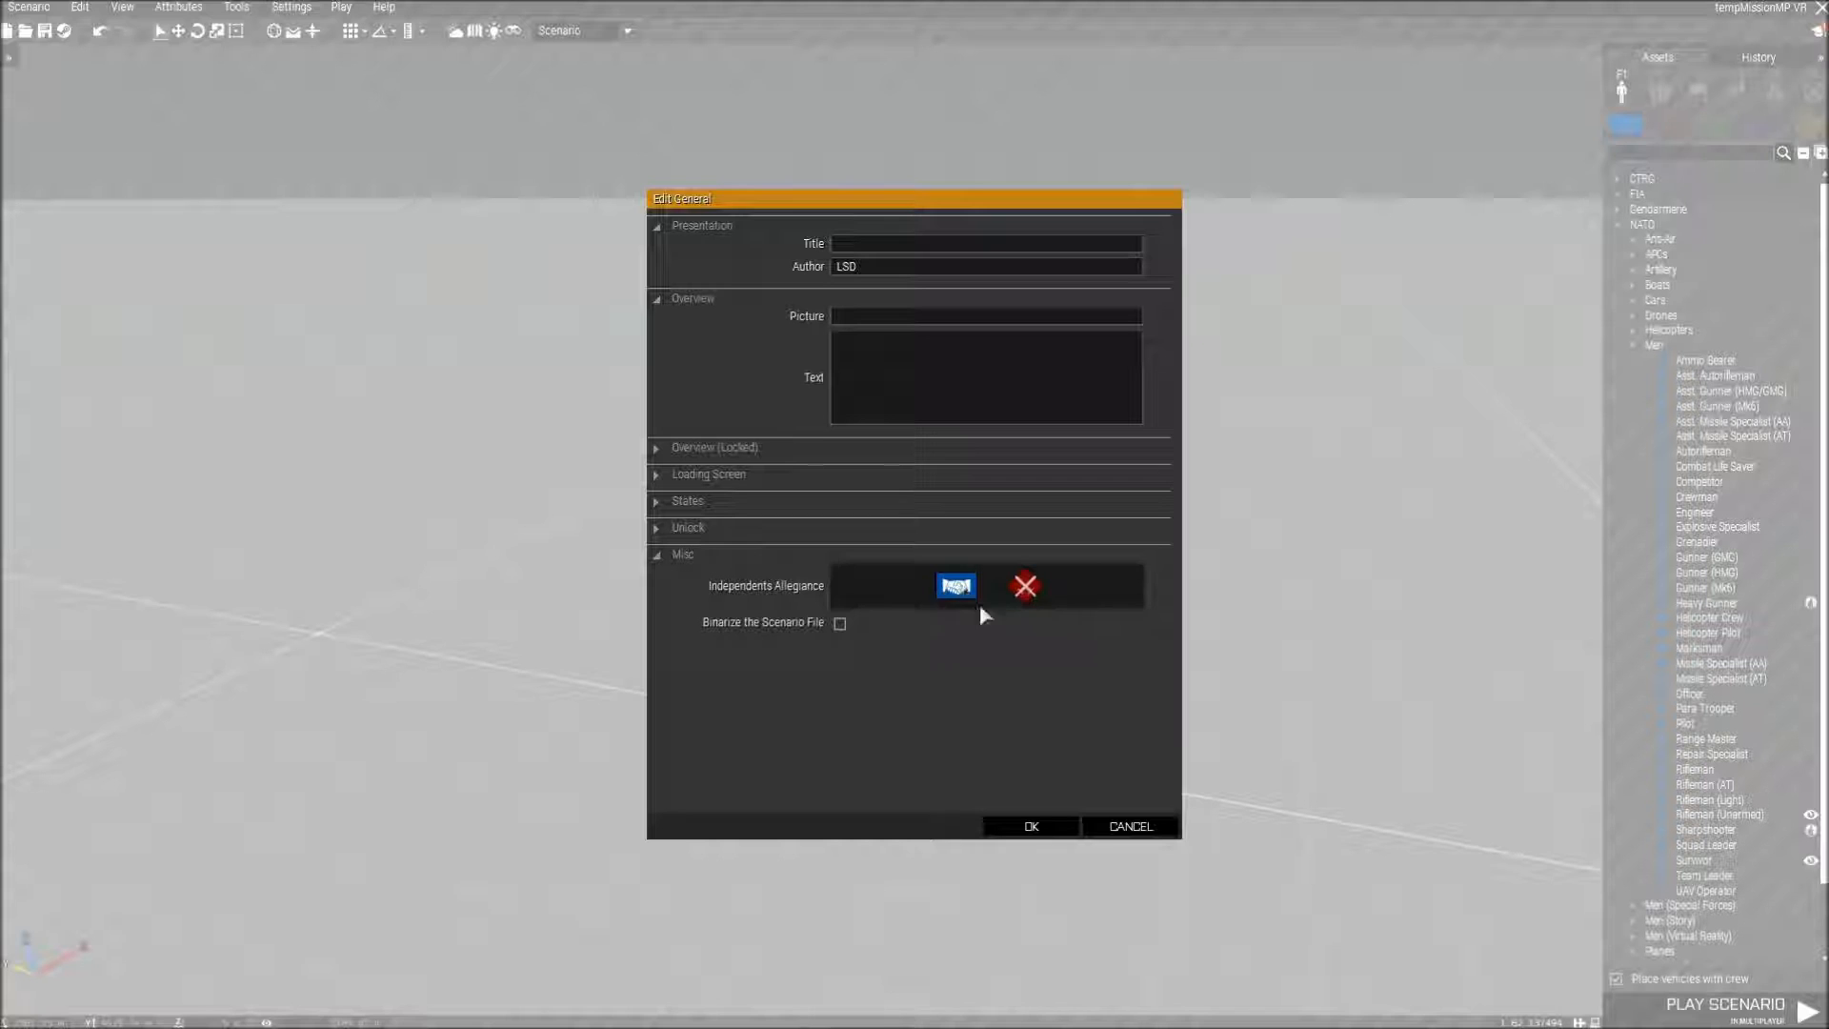
pyautogui.click(1120, 820)
pyautogui.click(178, 7)
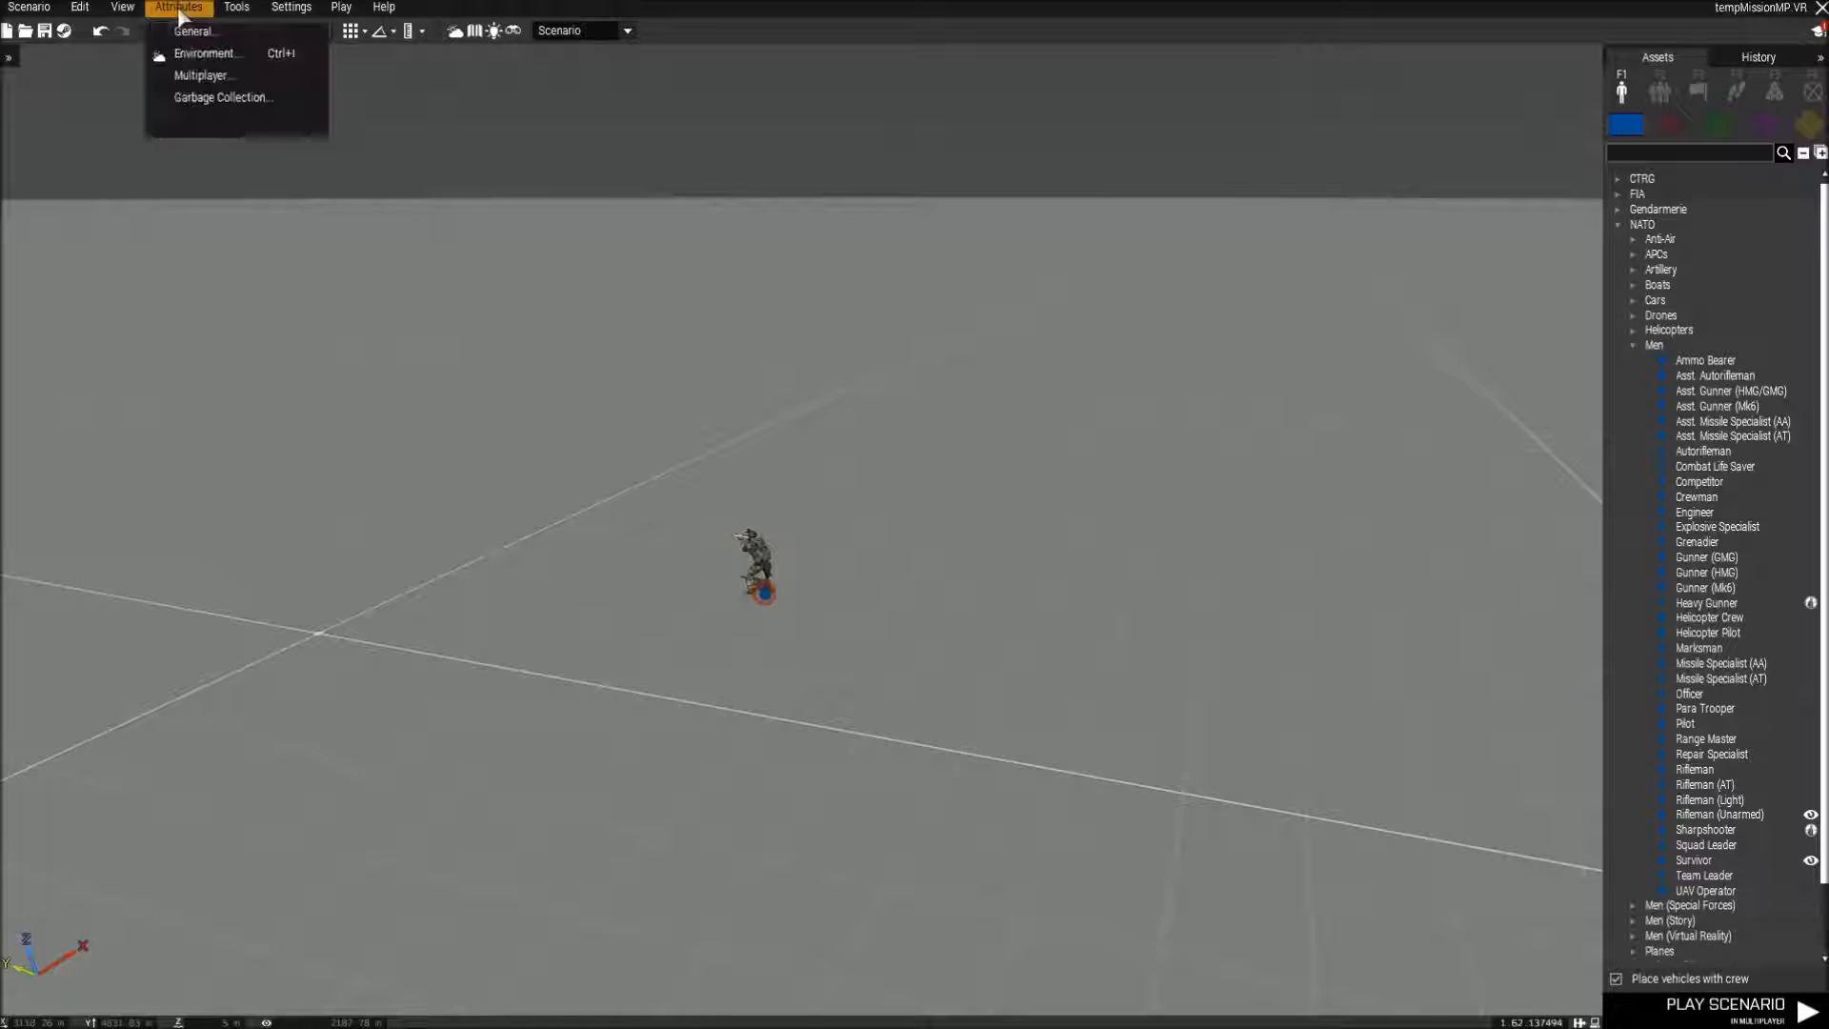
pyautogui.click(212, 77)
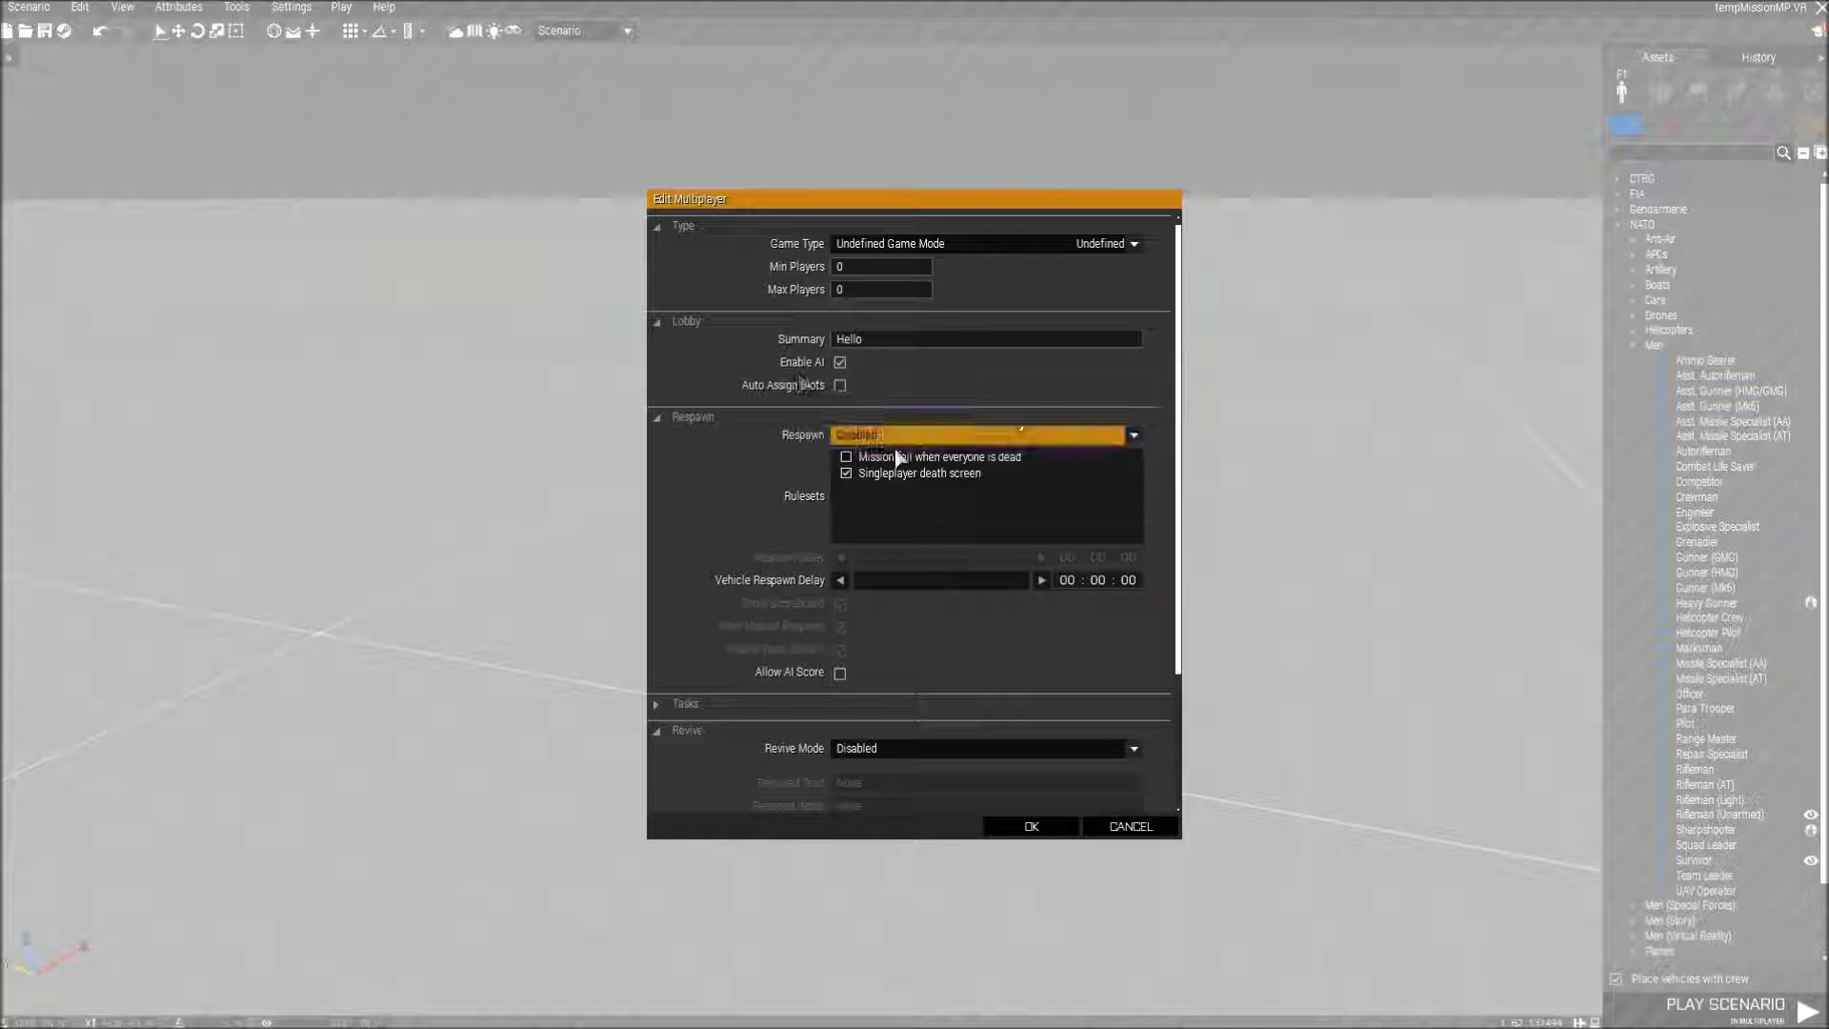
pyautogui.doubleClick(842, 341)
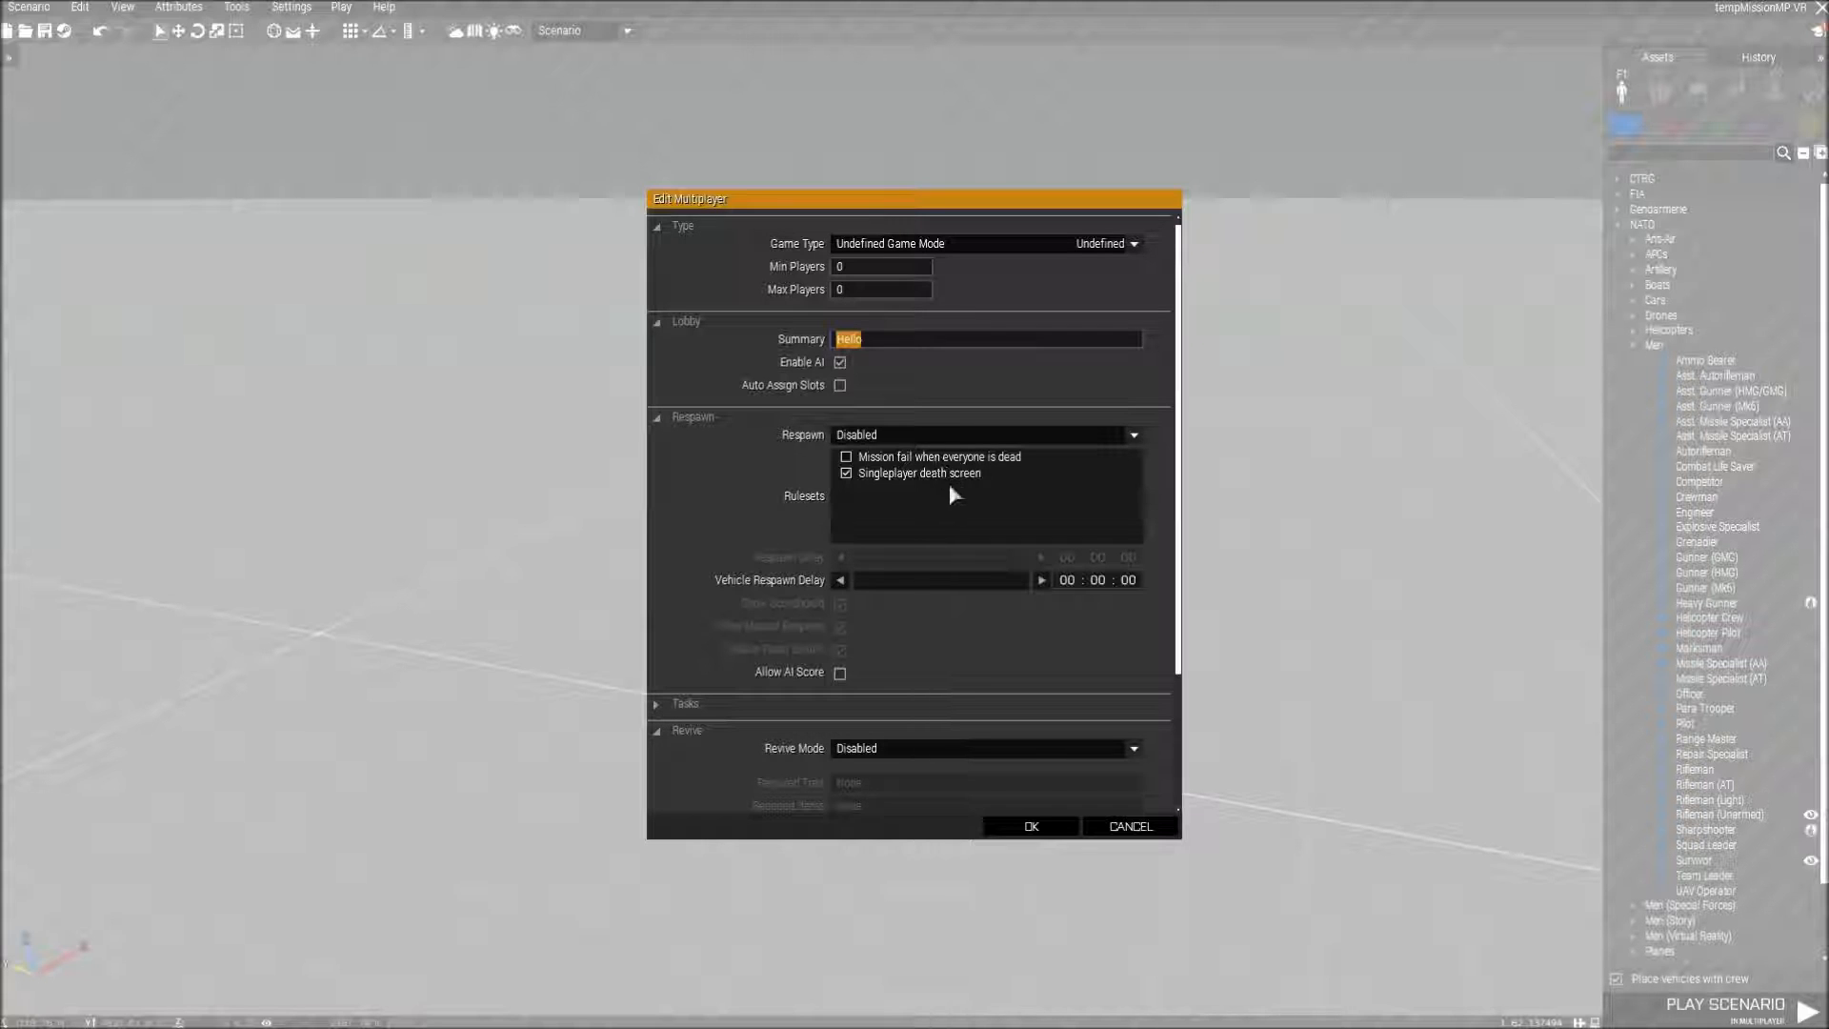
pyautogui.click(1031, 825)
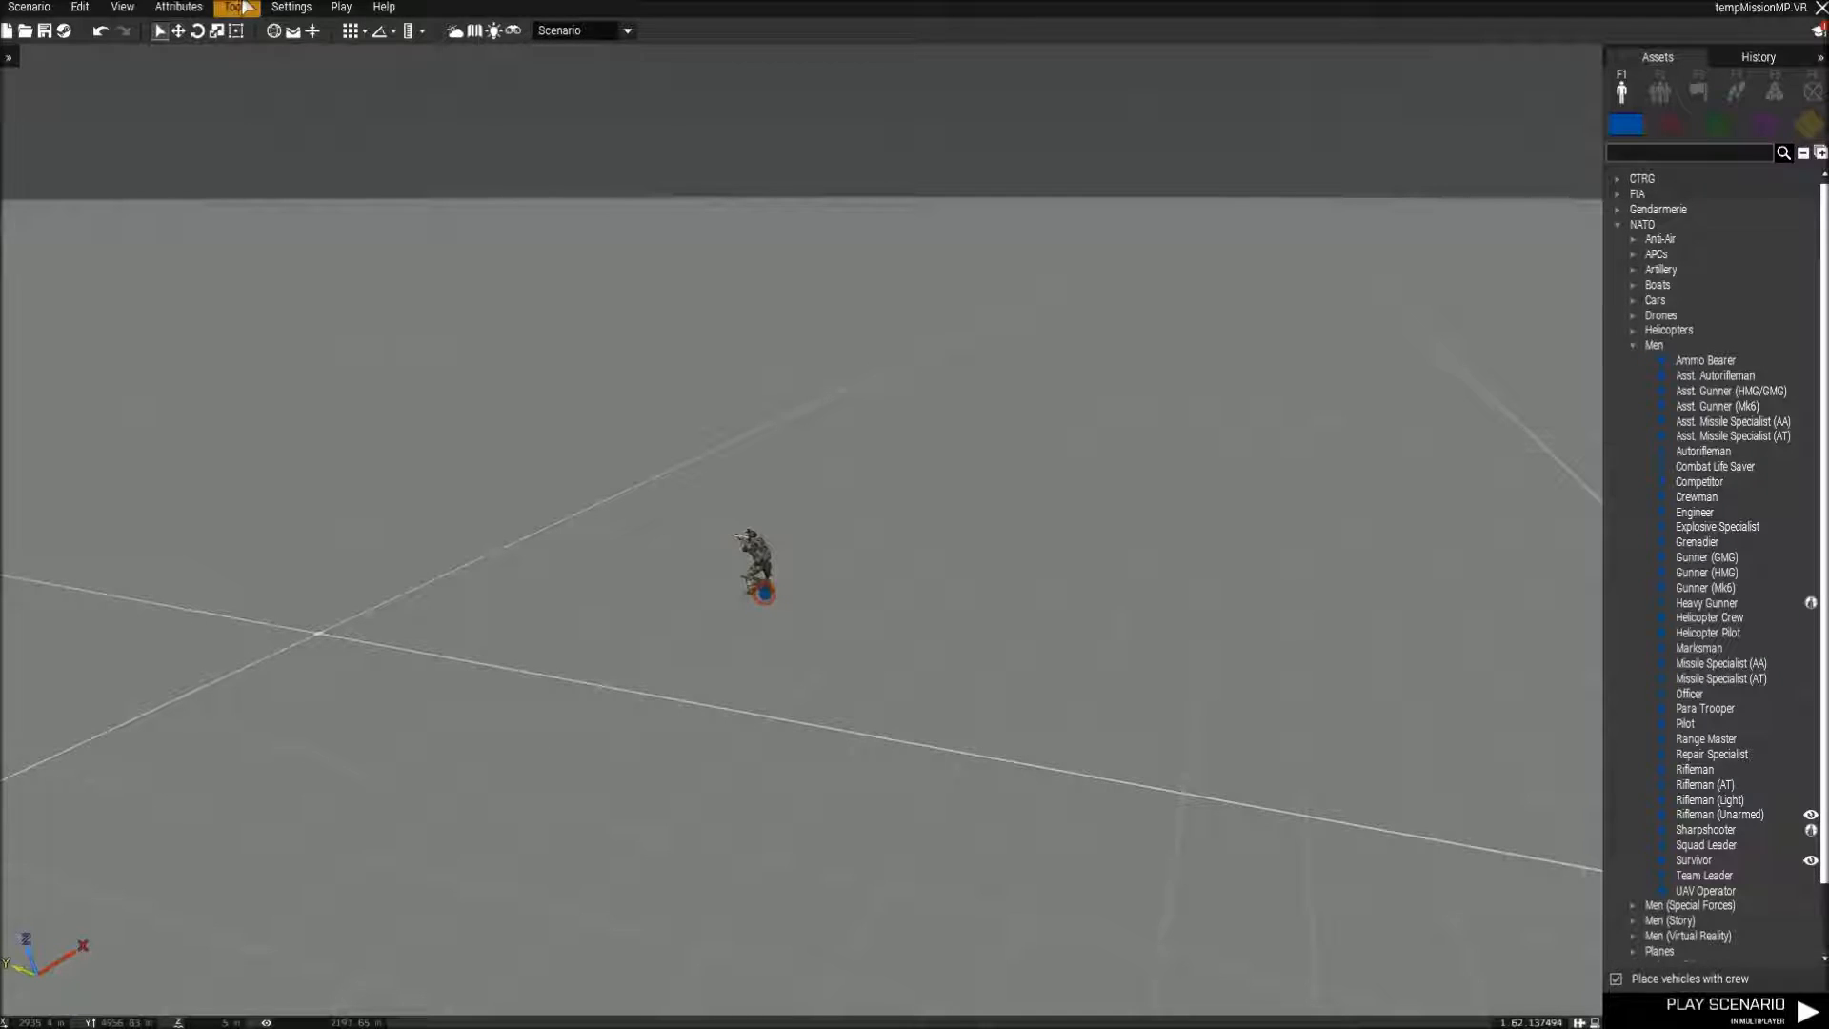
# View the debug console with its execute and watch fields, and close it without running any code.
pyautogui.click(244, 8)
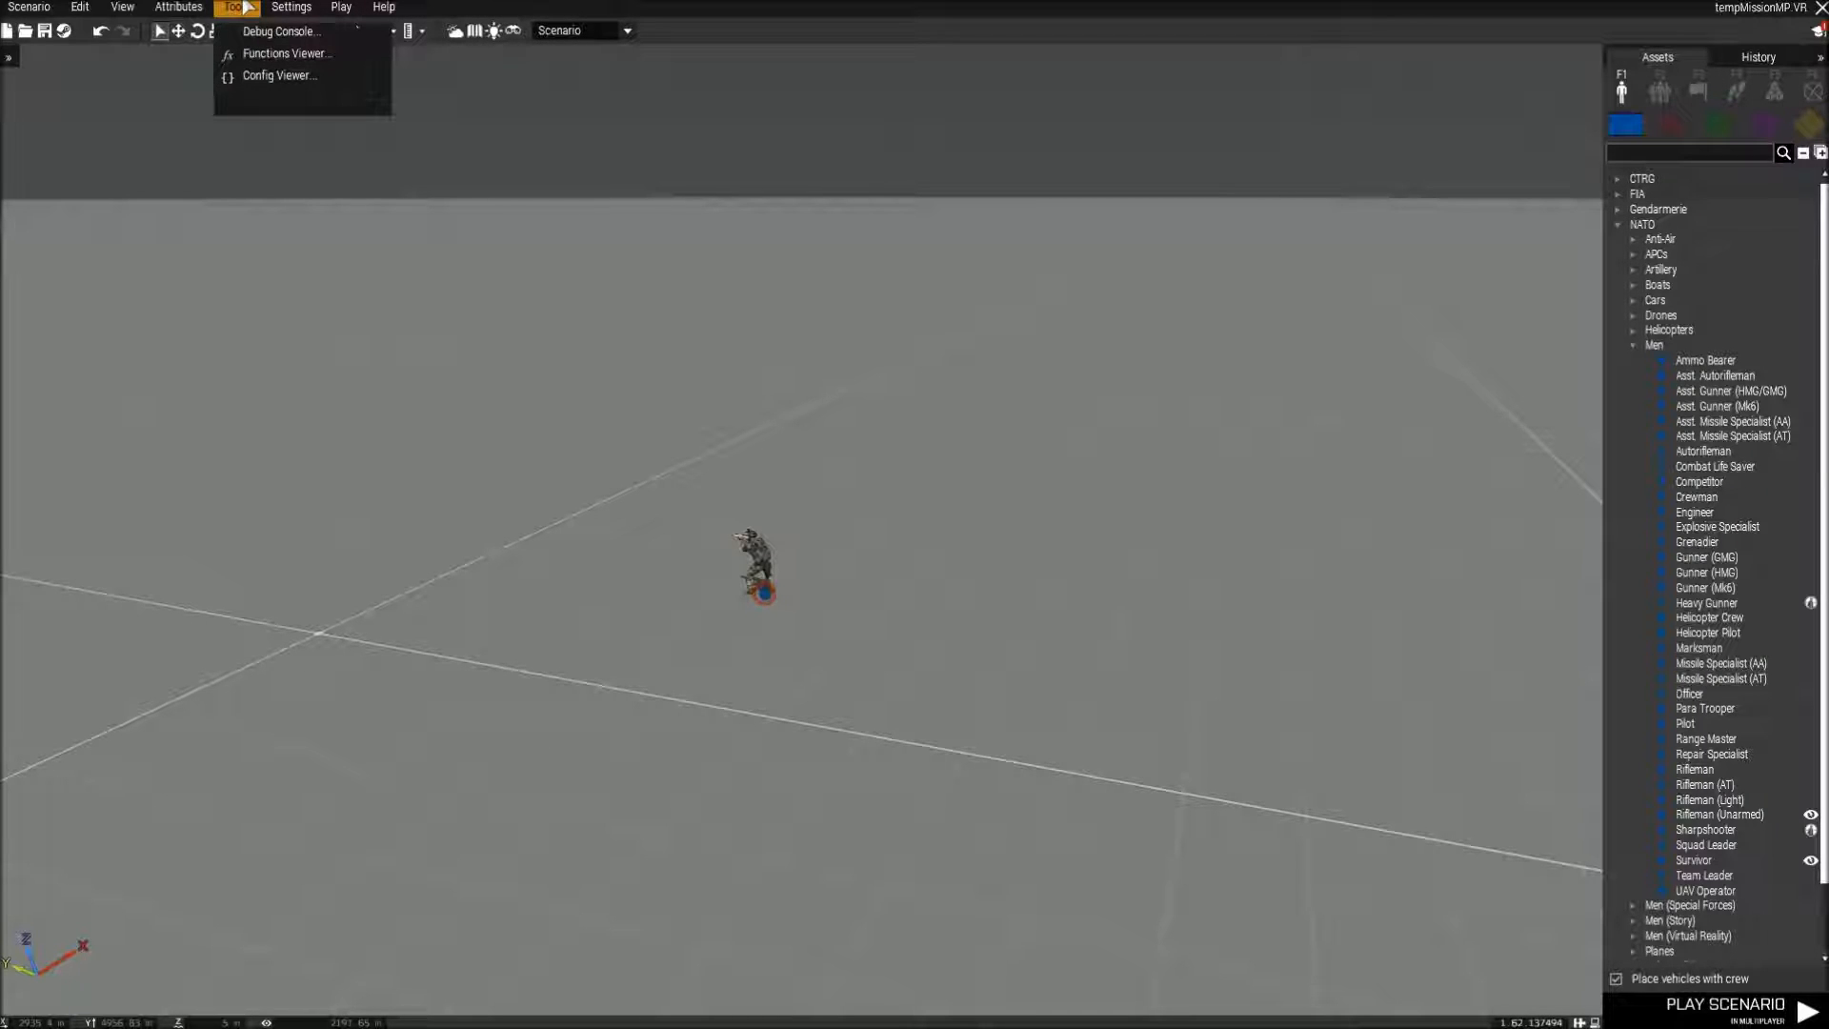
pyautogui.click(256, 34)
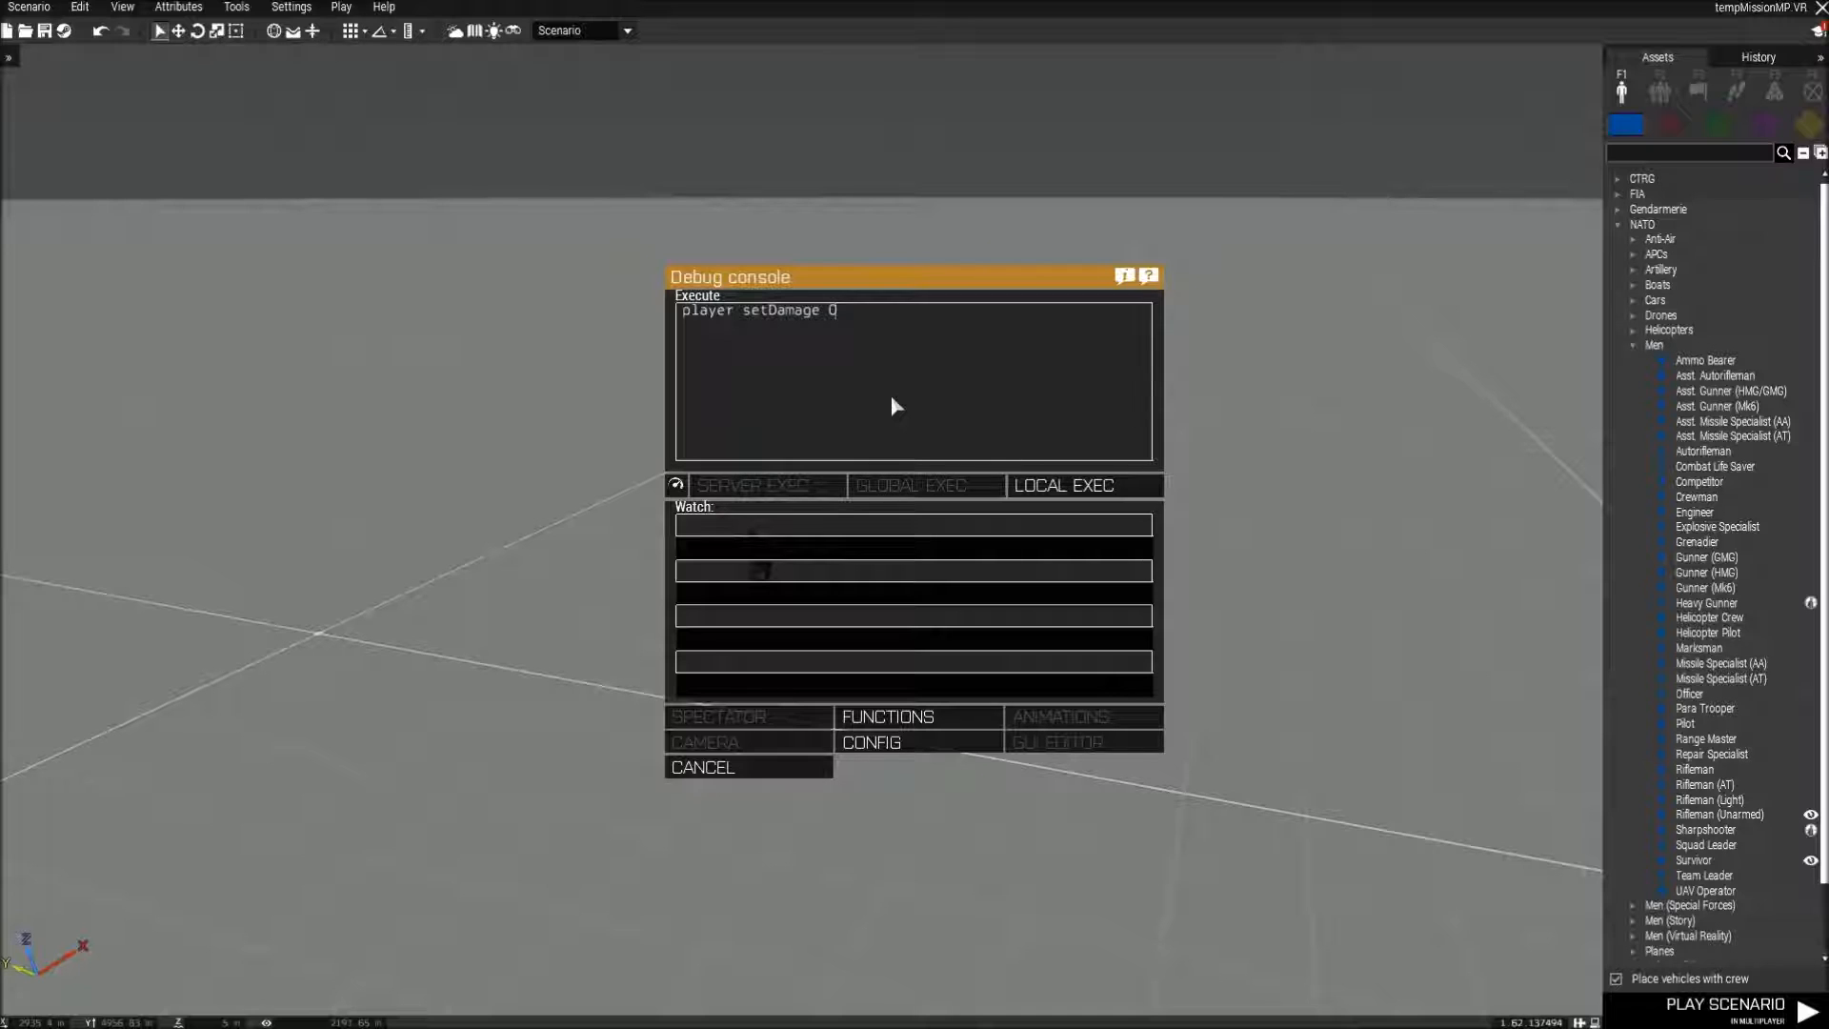
pyautogui.press('Escape')
# Browse CfgVehicles in the config viewer and examine the B_FieldPack_oli class and its parameters, including cargoGetInAction.
pyautogui.click(236, 7)
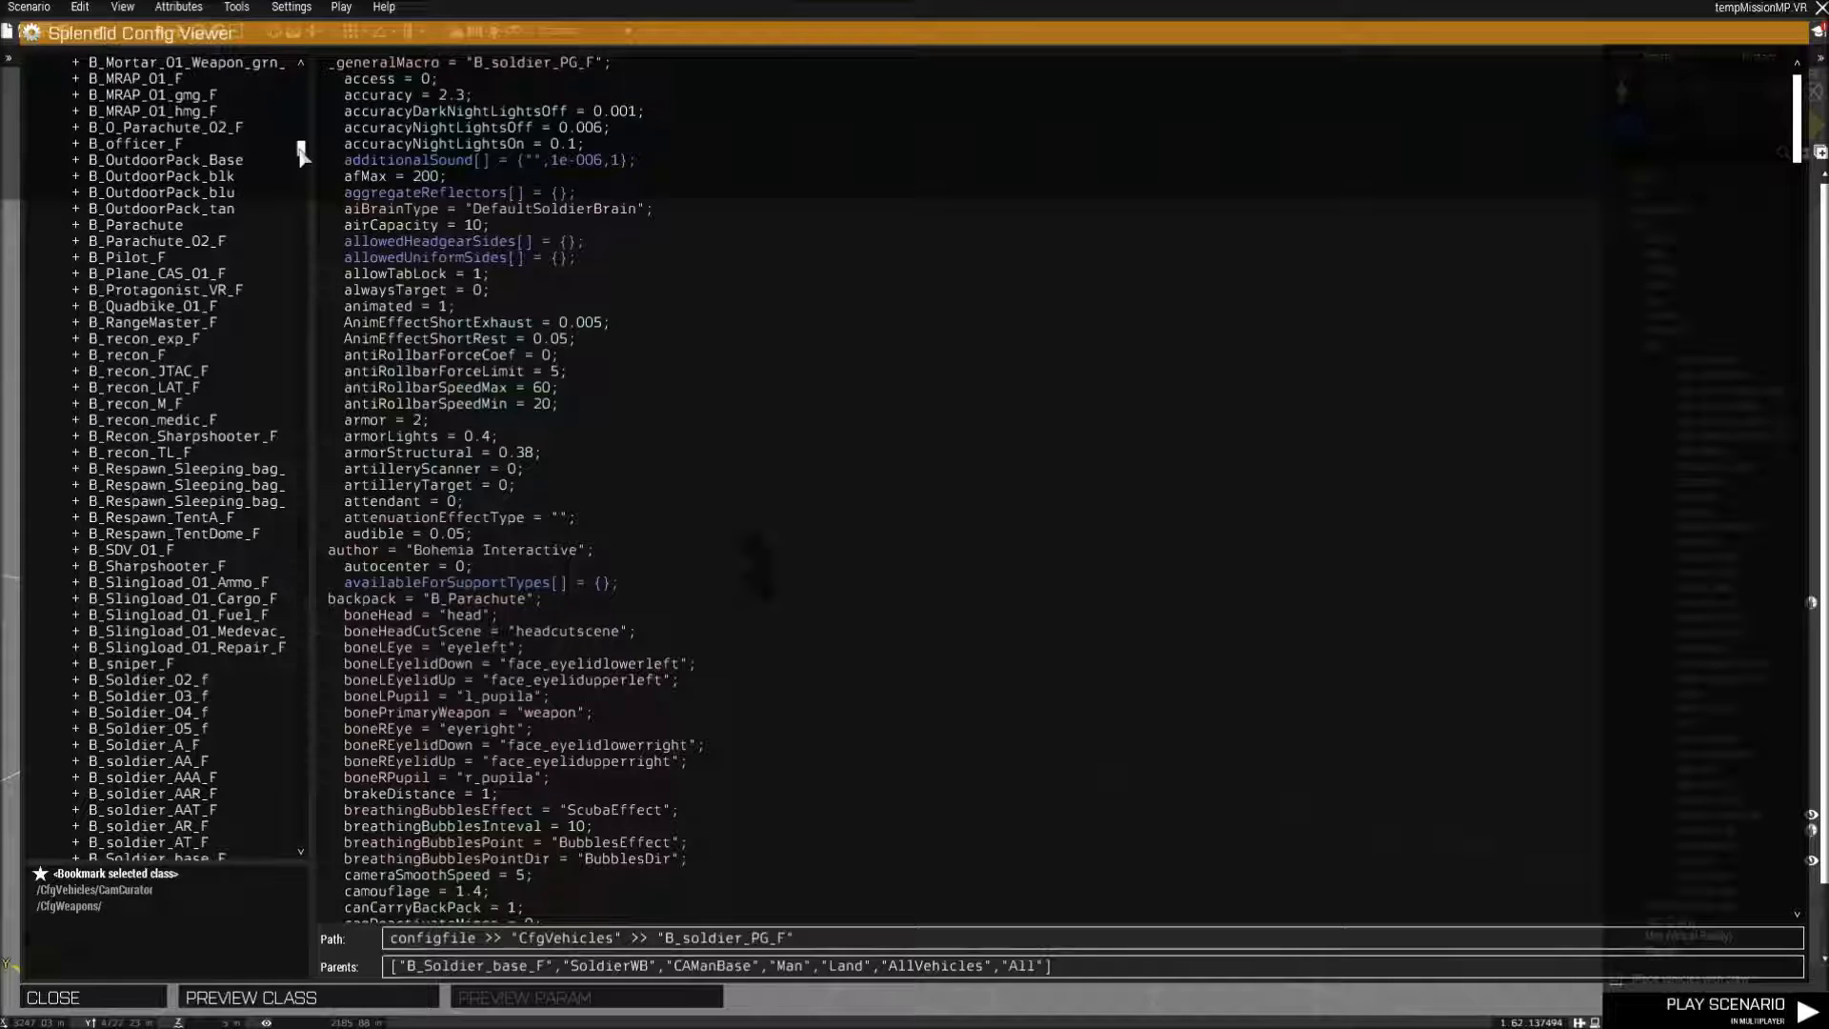
pyautogui.moveTo(300, 145); pyautogui.dragTo(301, 142)
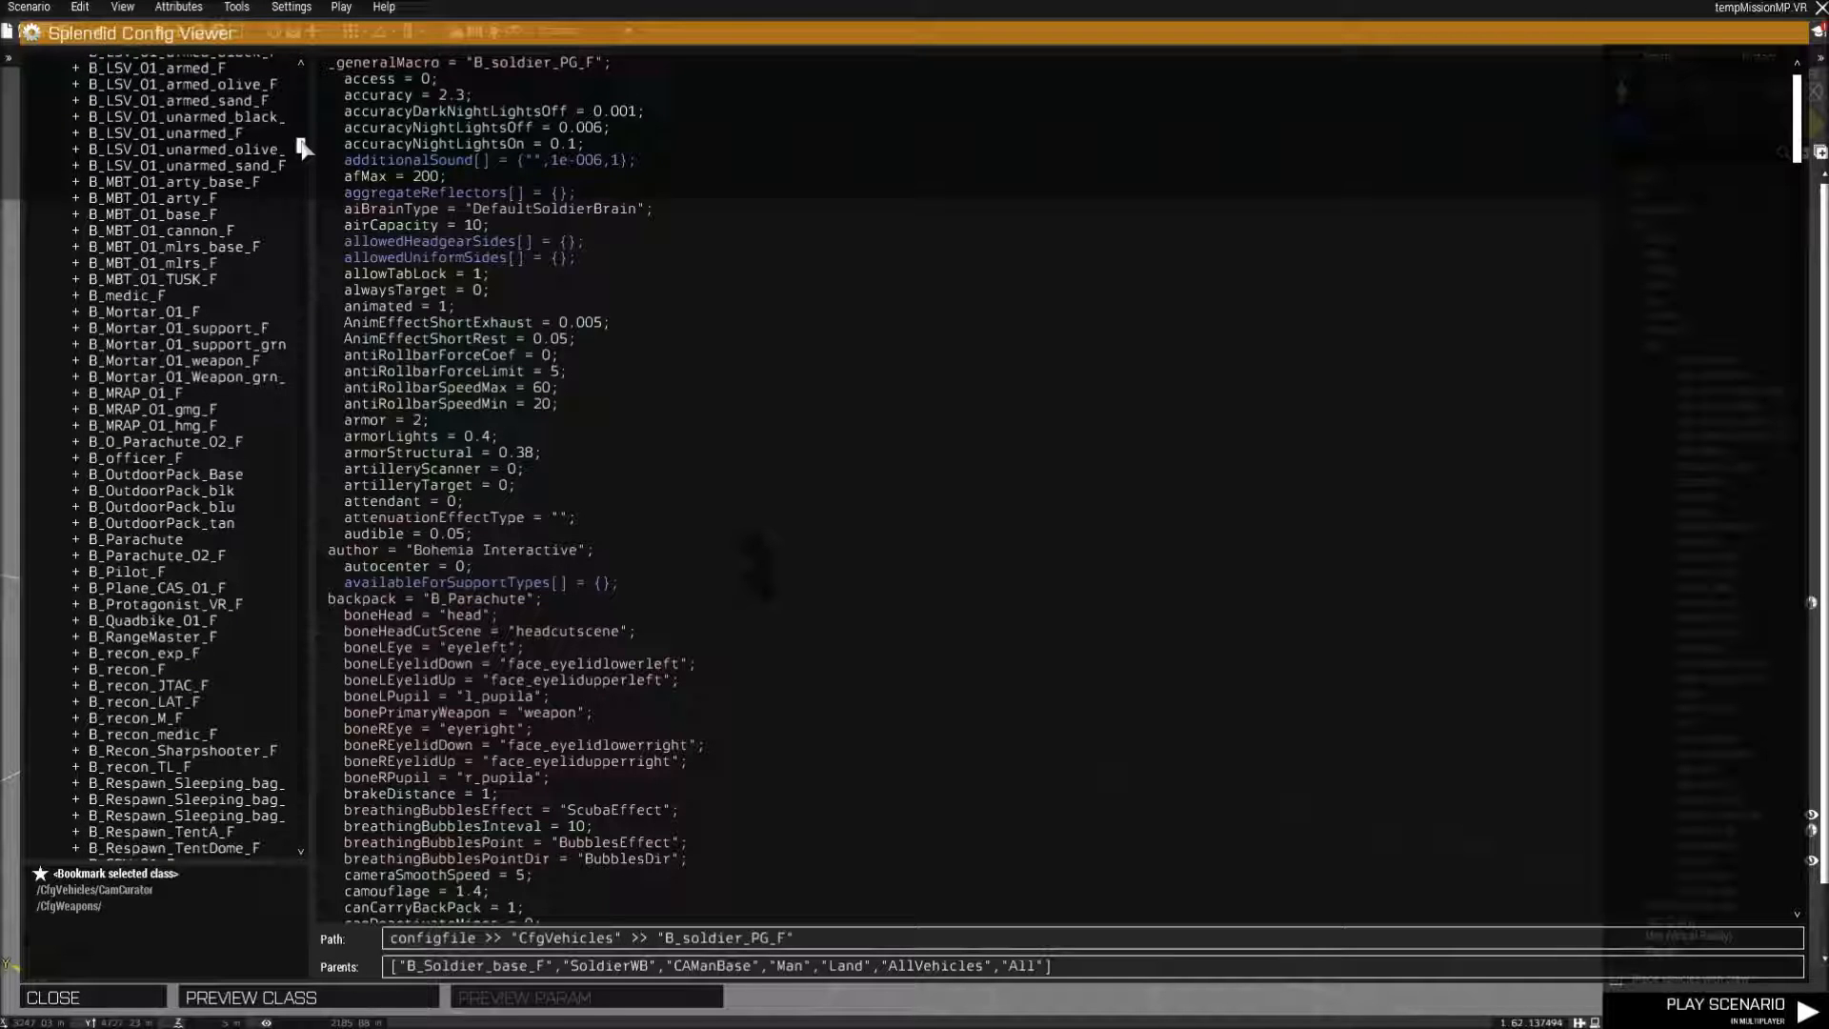
pyautogui.moveTo(300, 147); pyautogui.dragTo(305, 110)
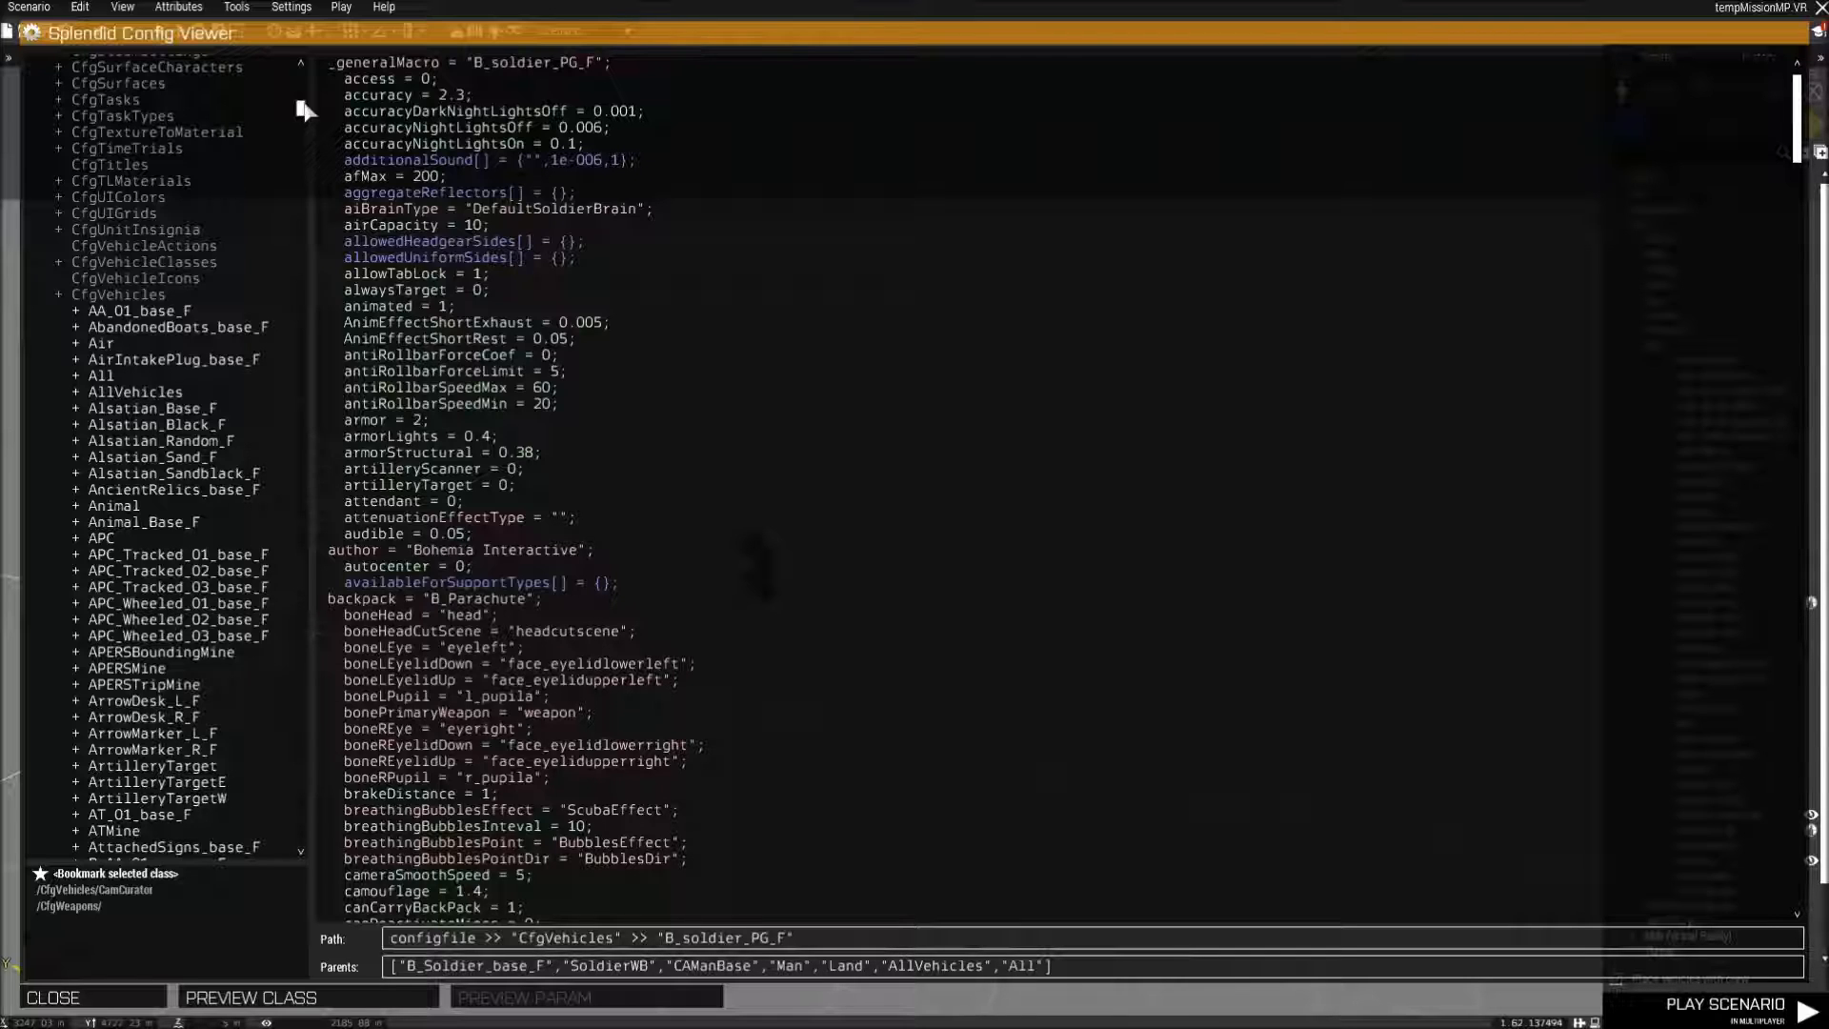
pyautogui.click(104, 296)
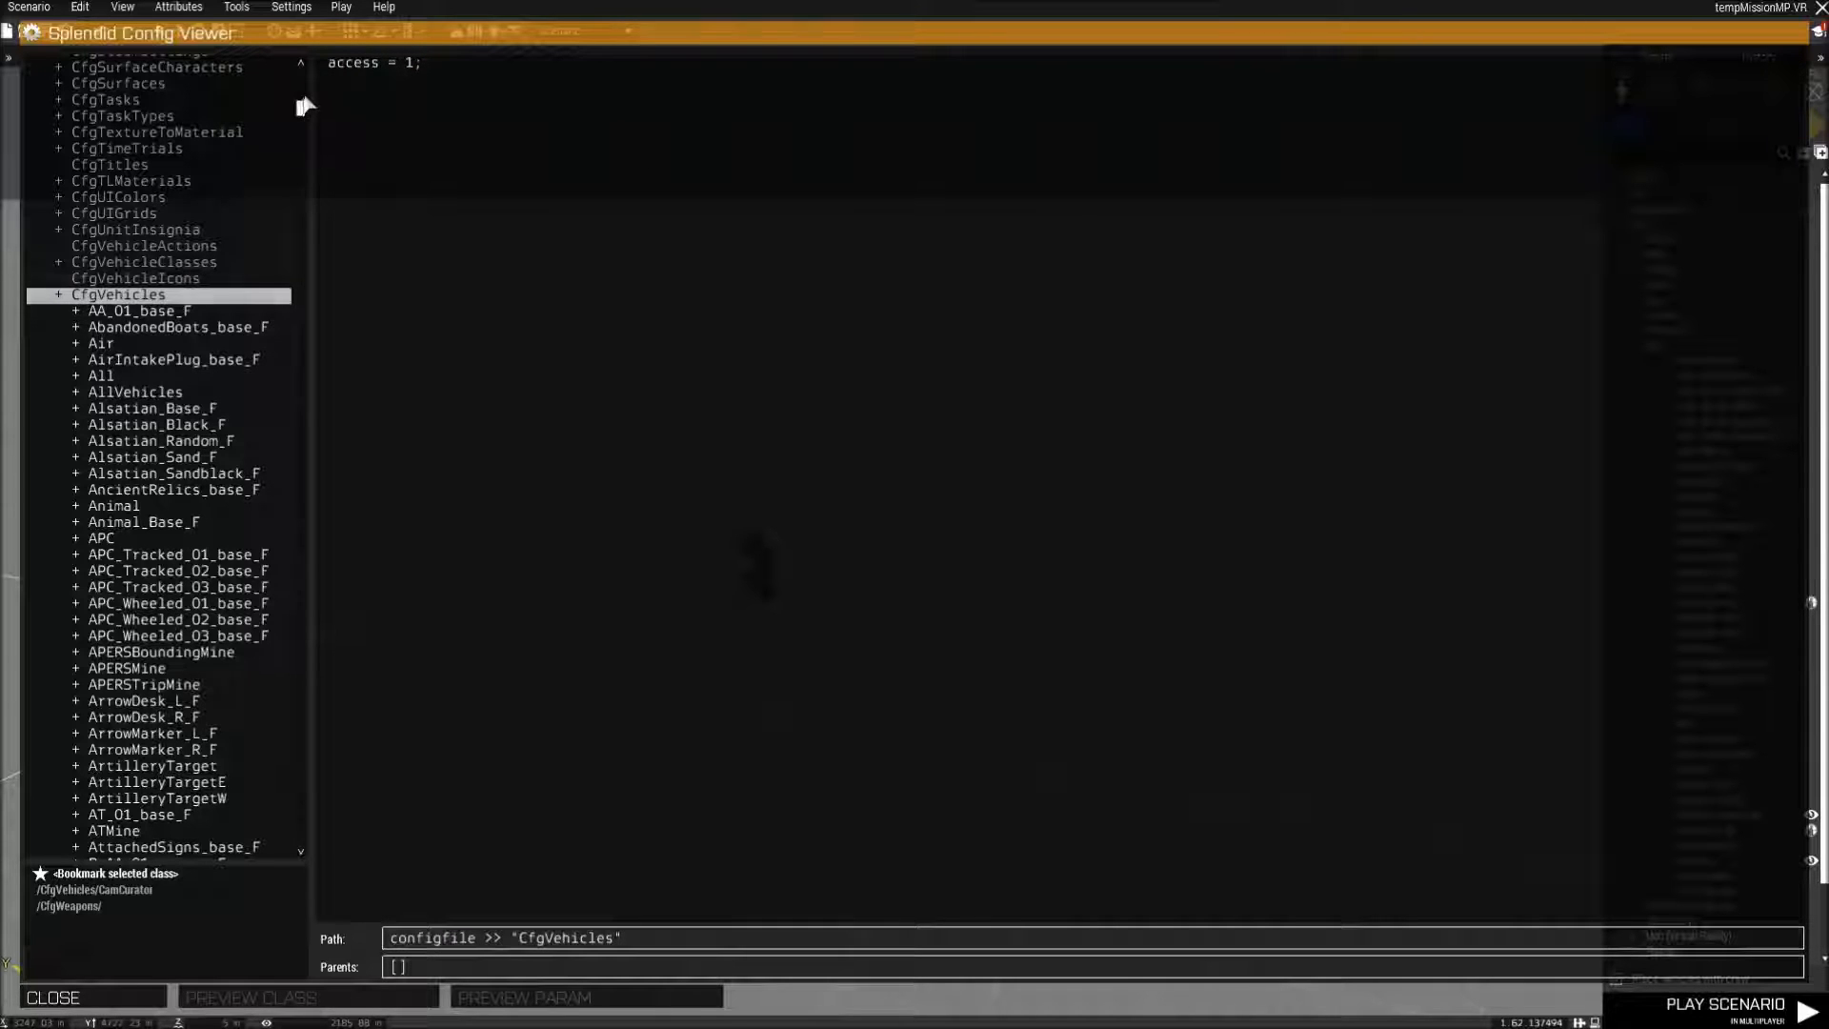
pyautogui.moveTo(301, 108); pyautogui.dragTo(301, 129)
pyautogui.click(126, 437)
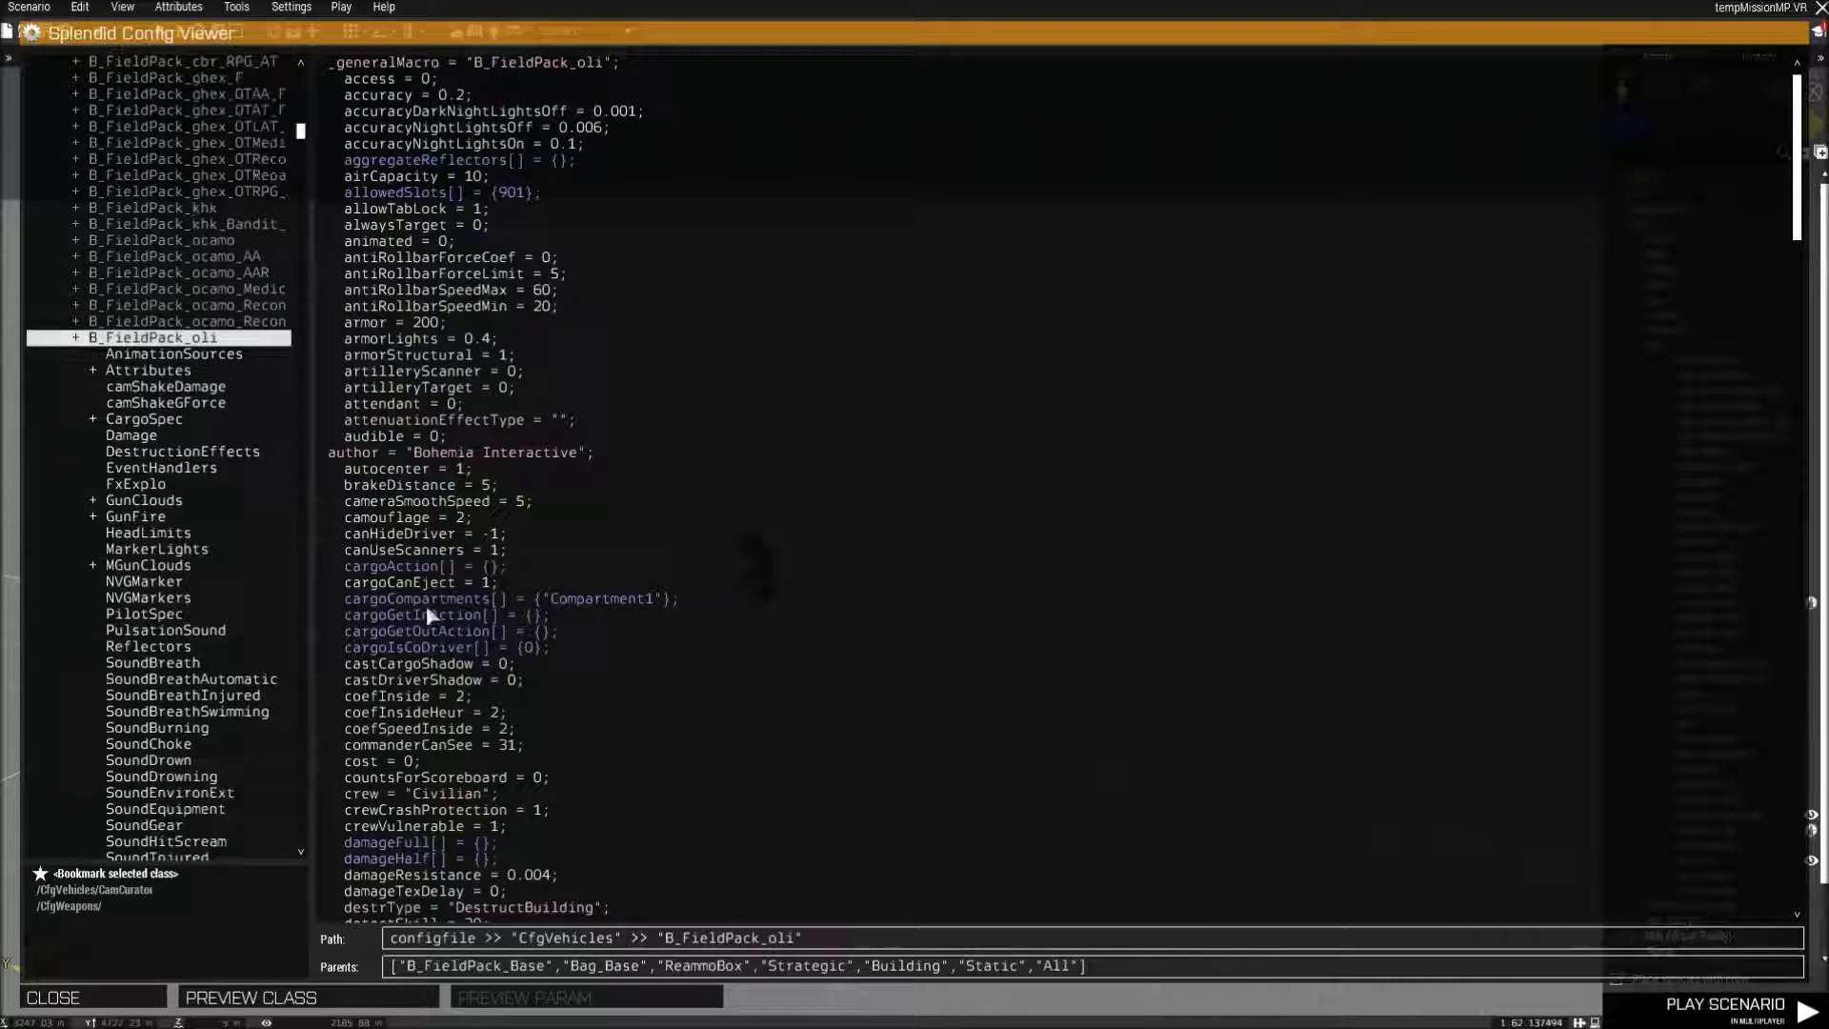
pyautogui.click(439, 615)
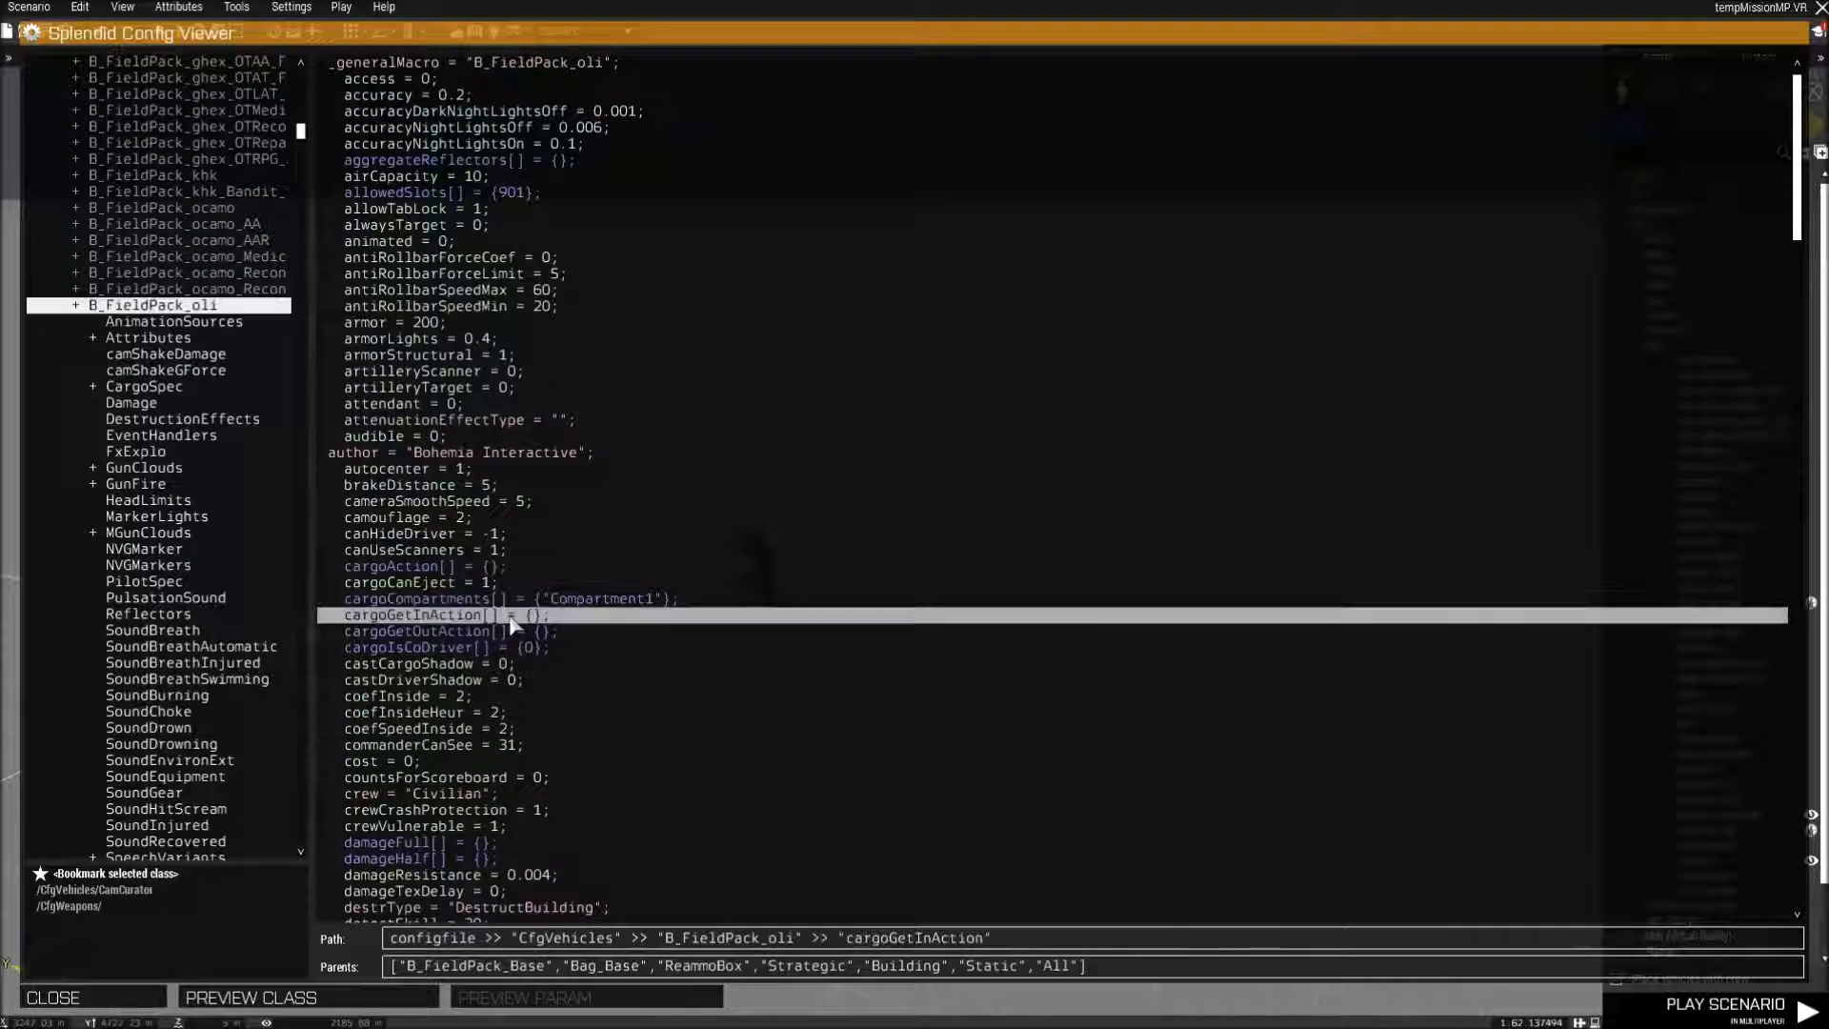
pyautogui.scroll(-5, 514, 619)
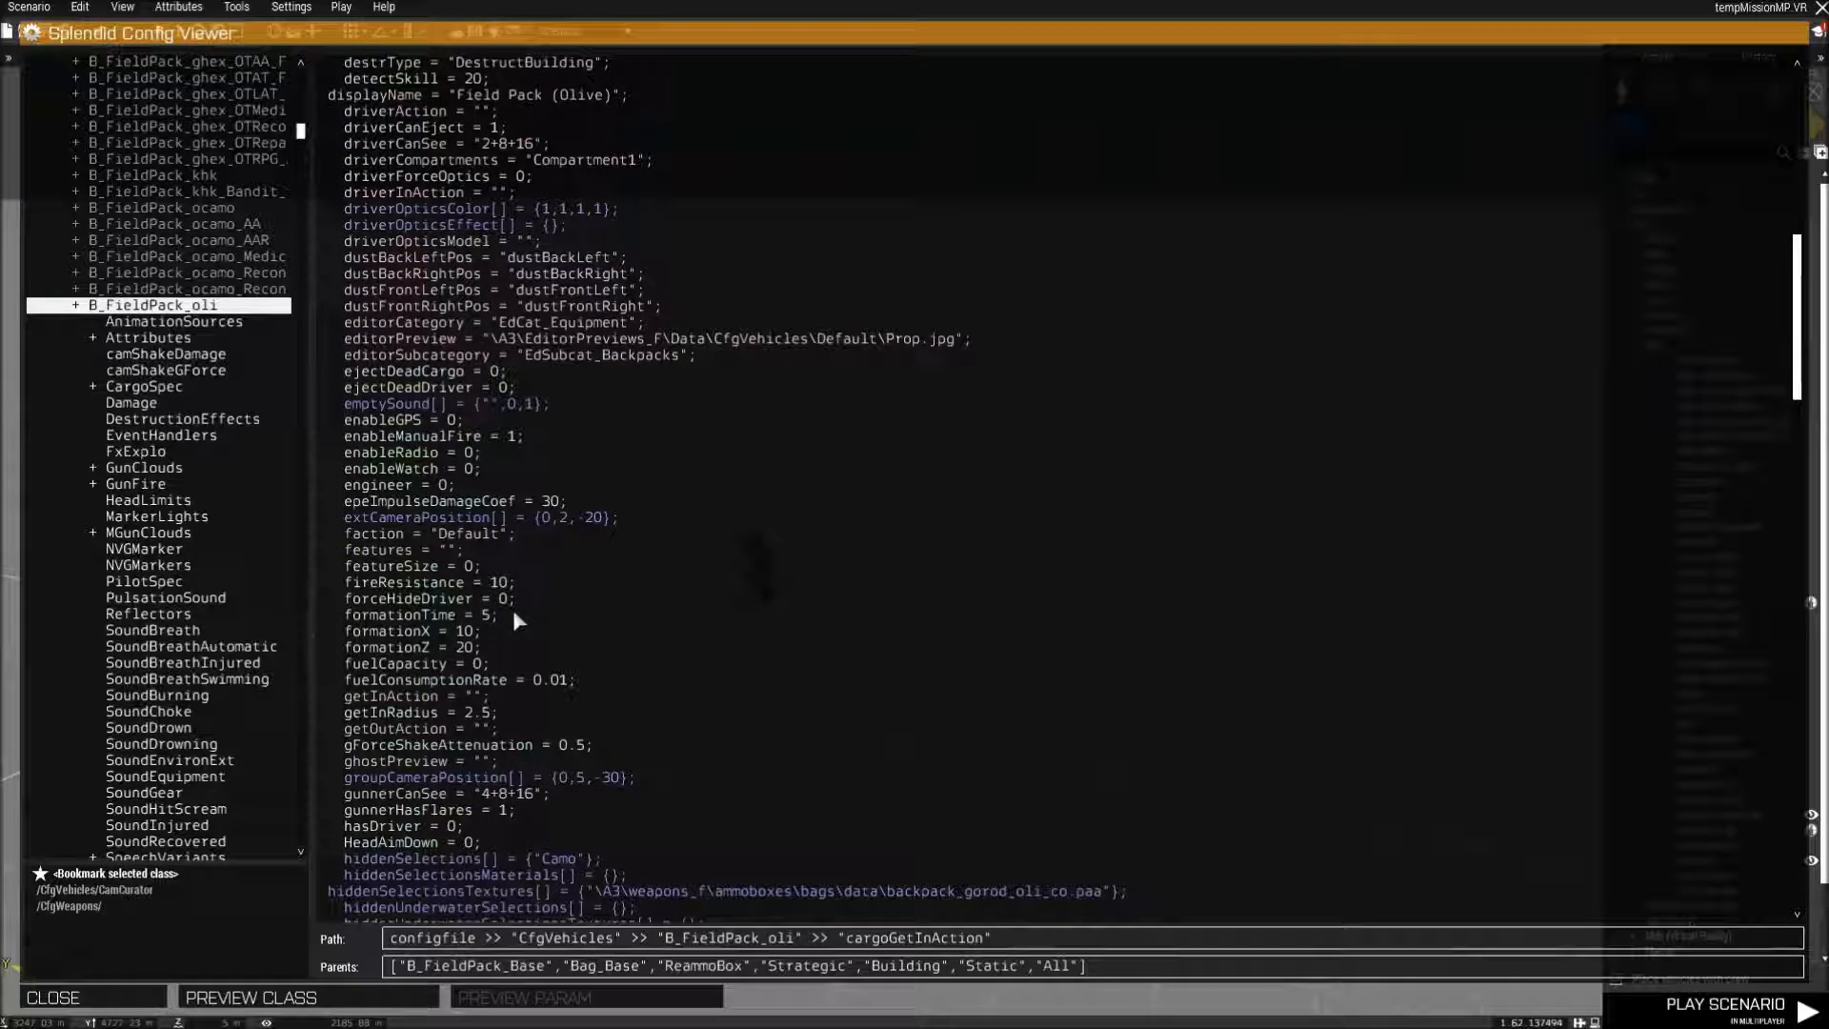
# Read through more of the B_FieldPack_oli class parameters and close the config viewer.
pyautogui.scroll(-1, 510, 611)
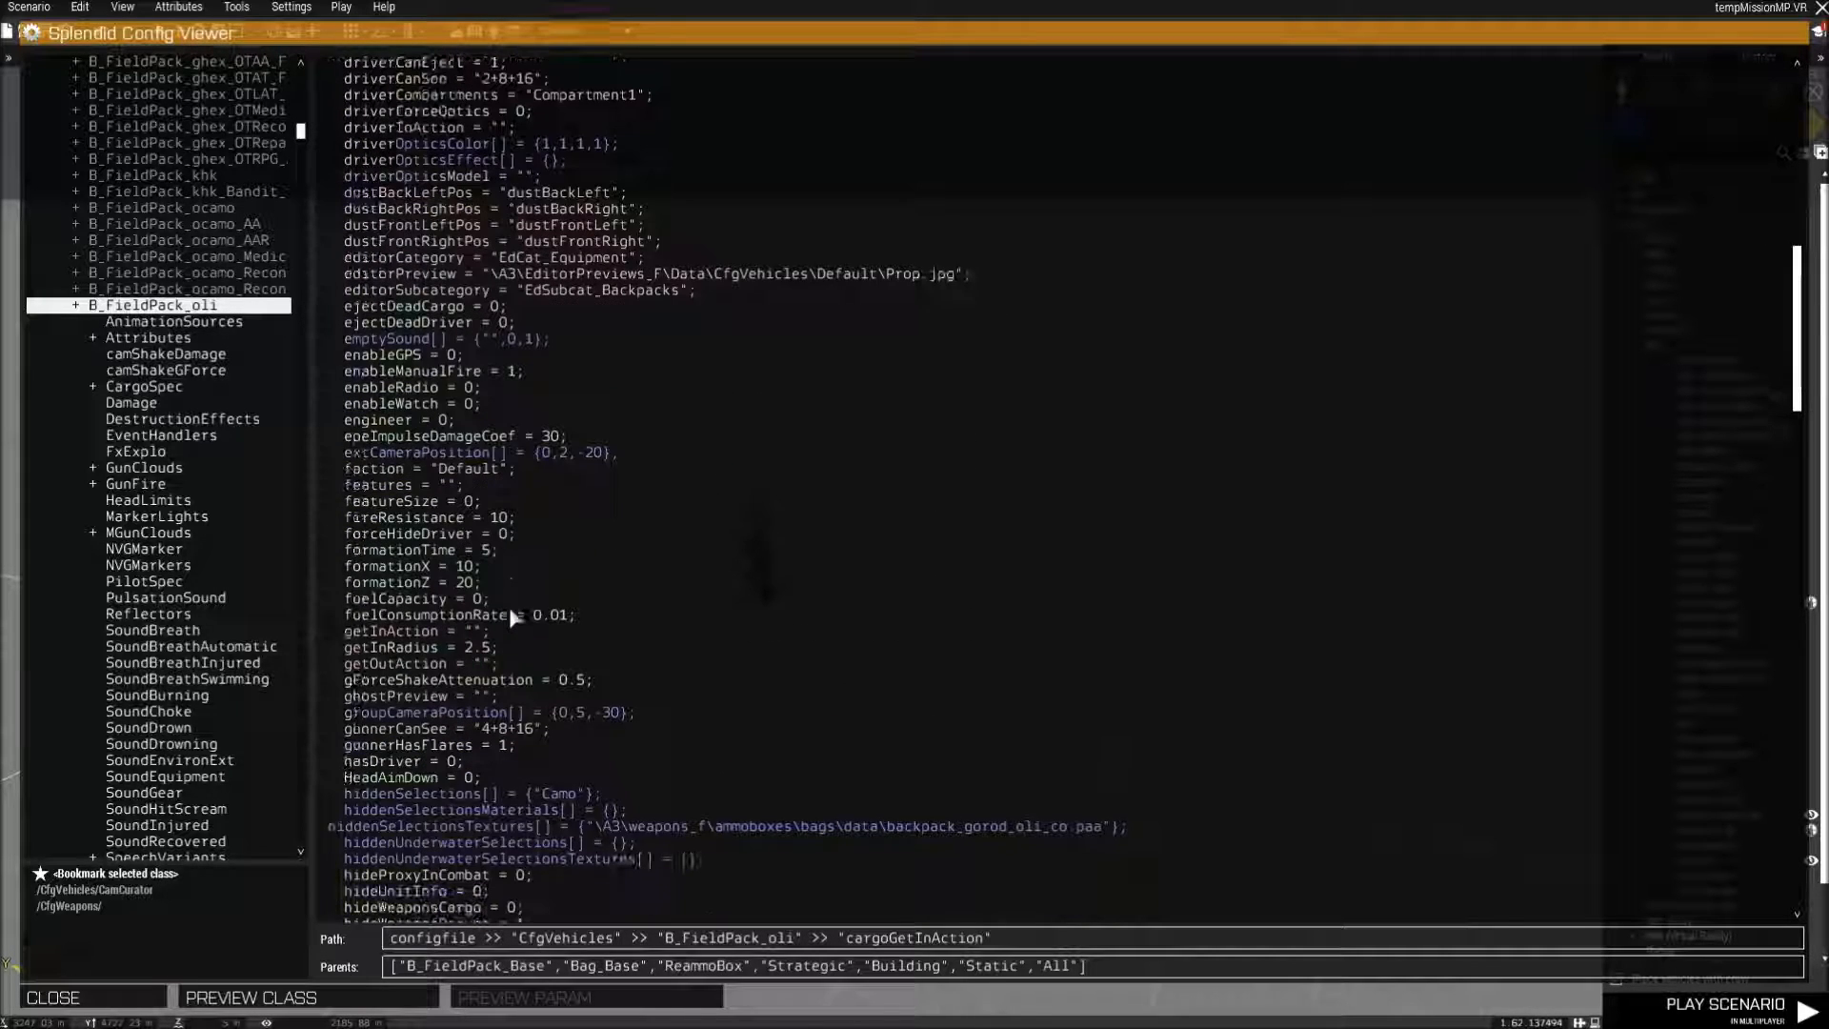
pyautogui.click(82, 995)
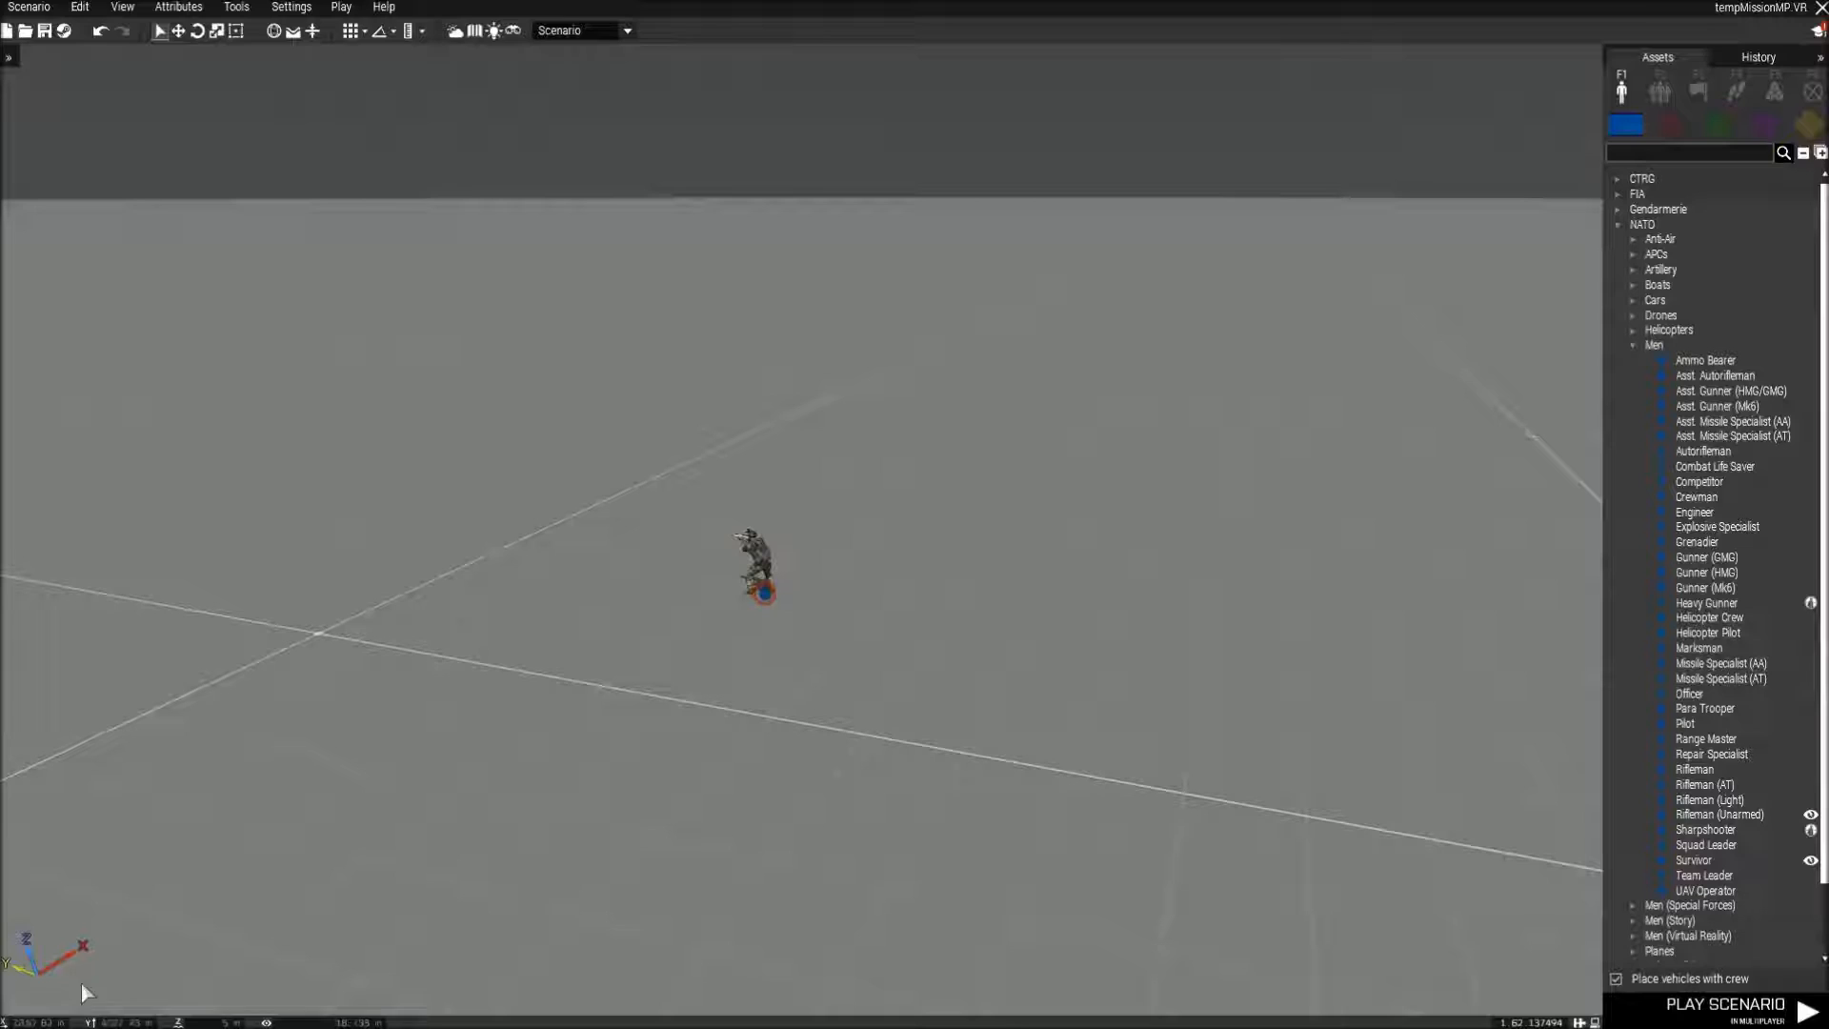
# Review the editor's settings options and the singleplayer and multiplayer play modes, without starting the scenario.
pyautogui.click(292, 8)
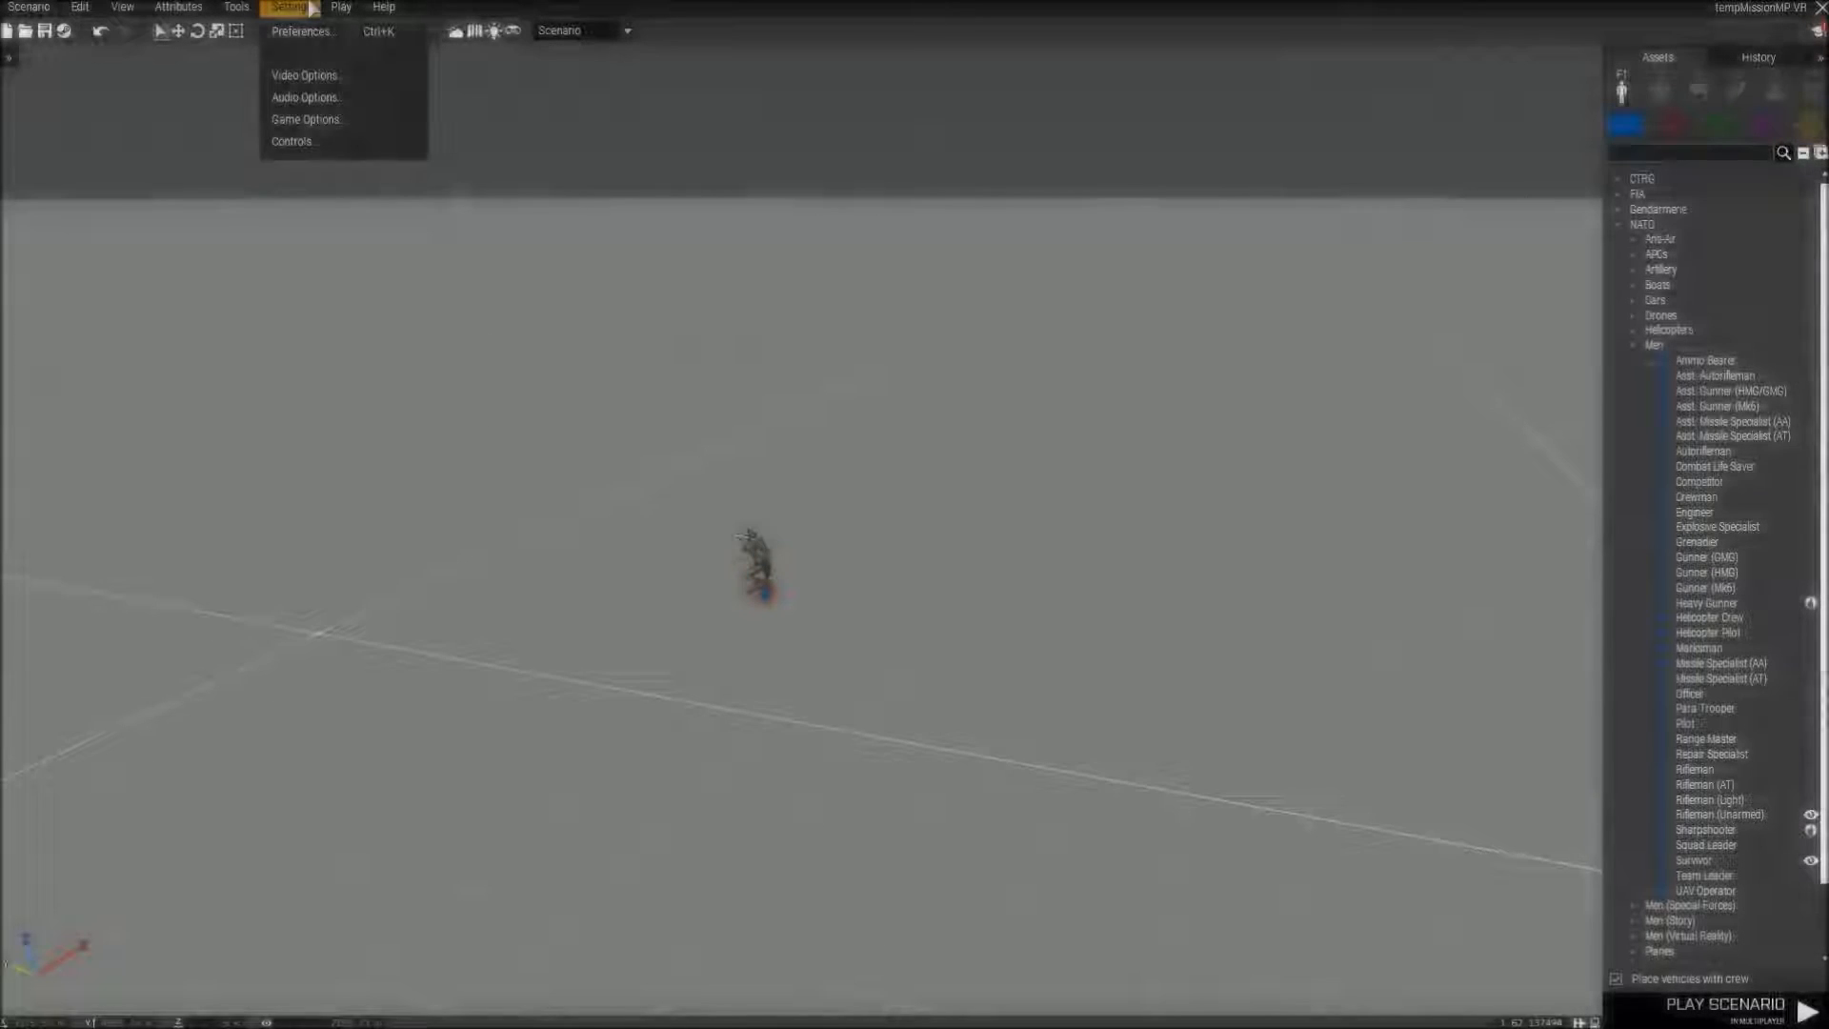
pyautogui.click(340, 8)
pyautogui.click(301, 8)
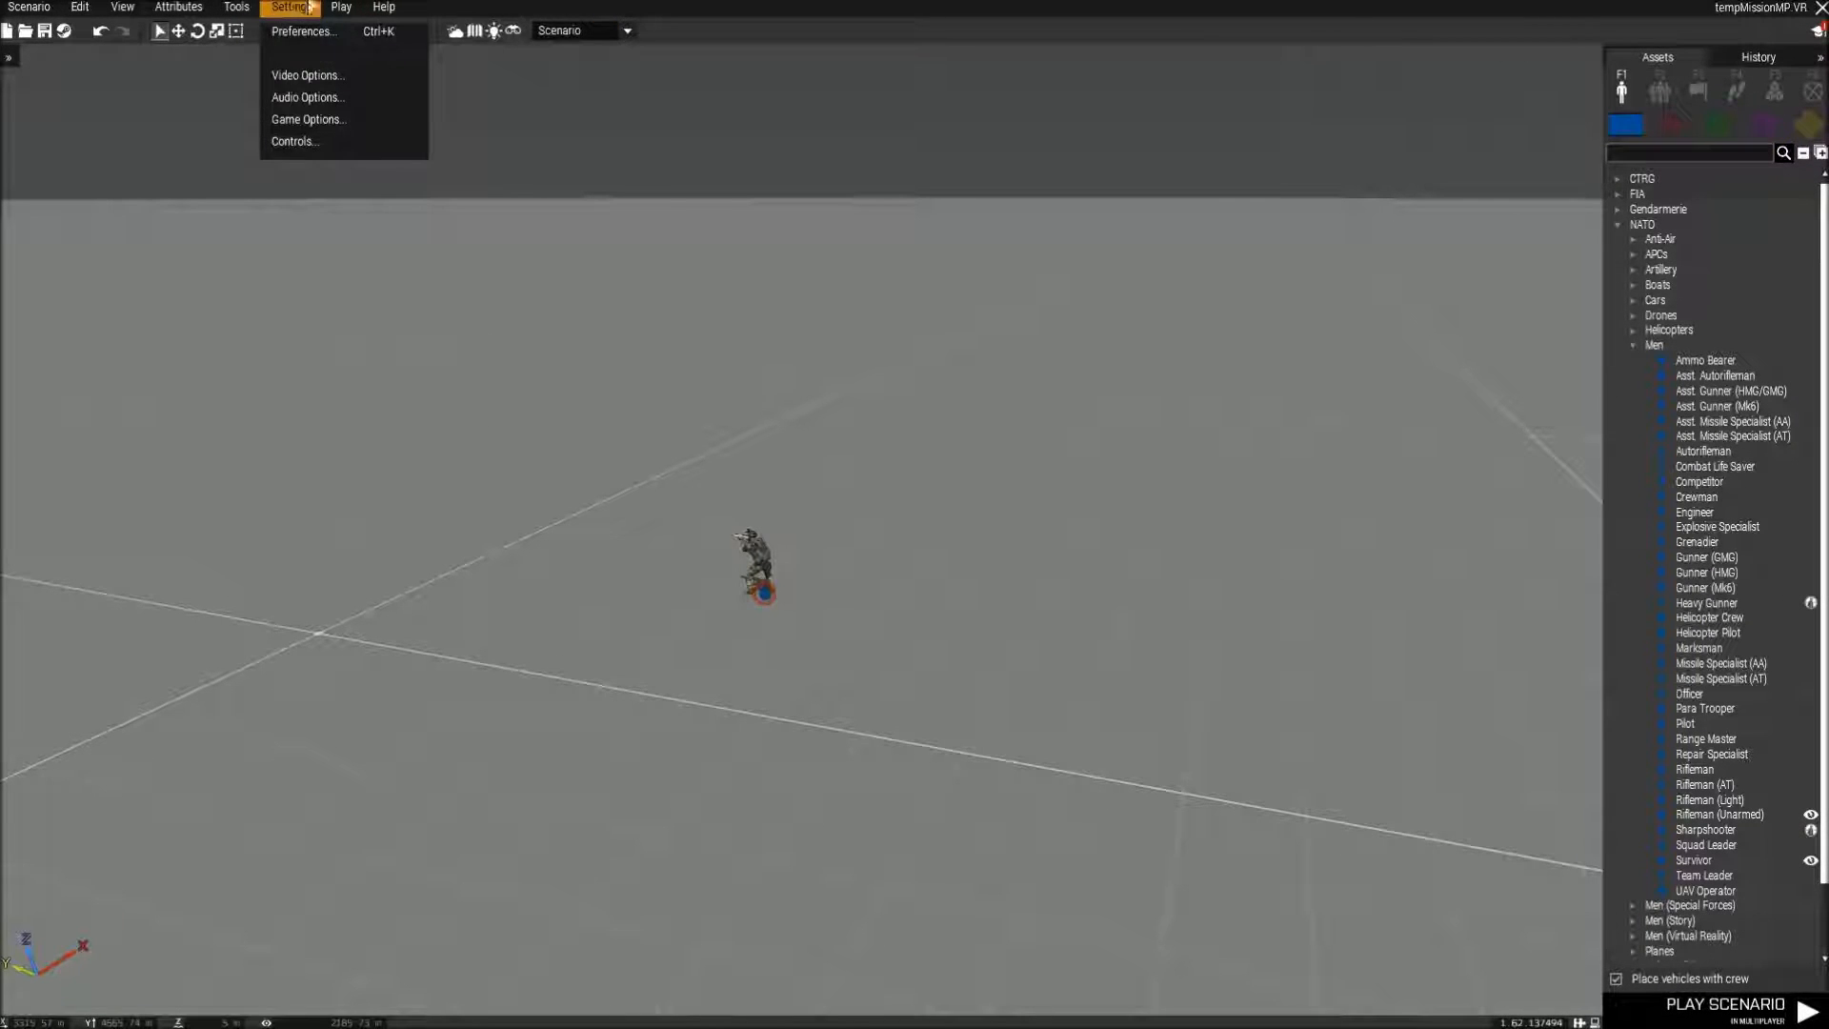
pyautogui.click(340, 8)
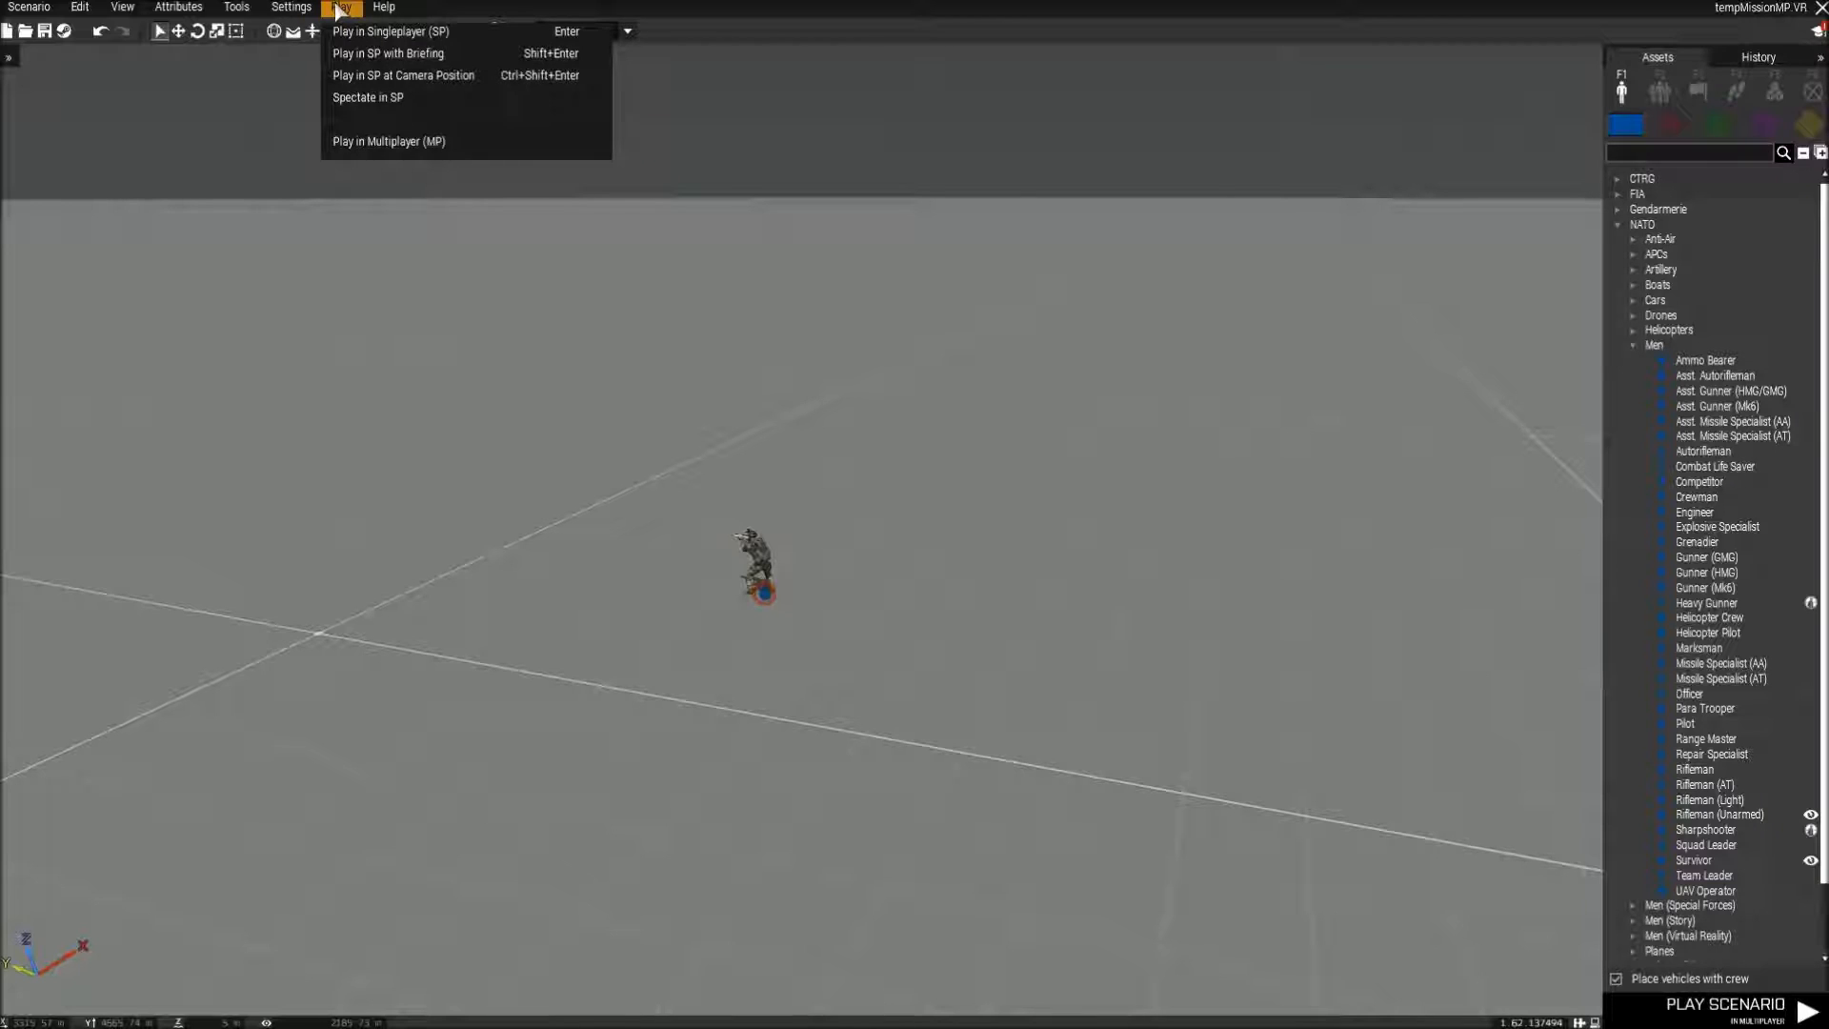
pyautogui.click(635, 706)
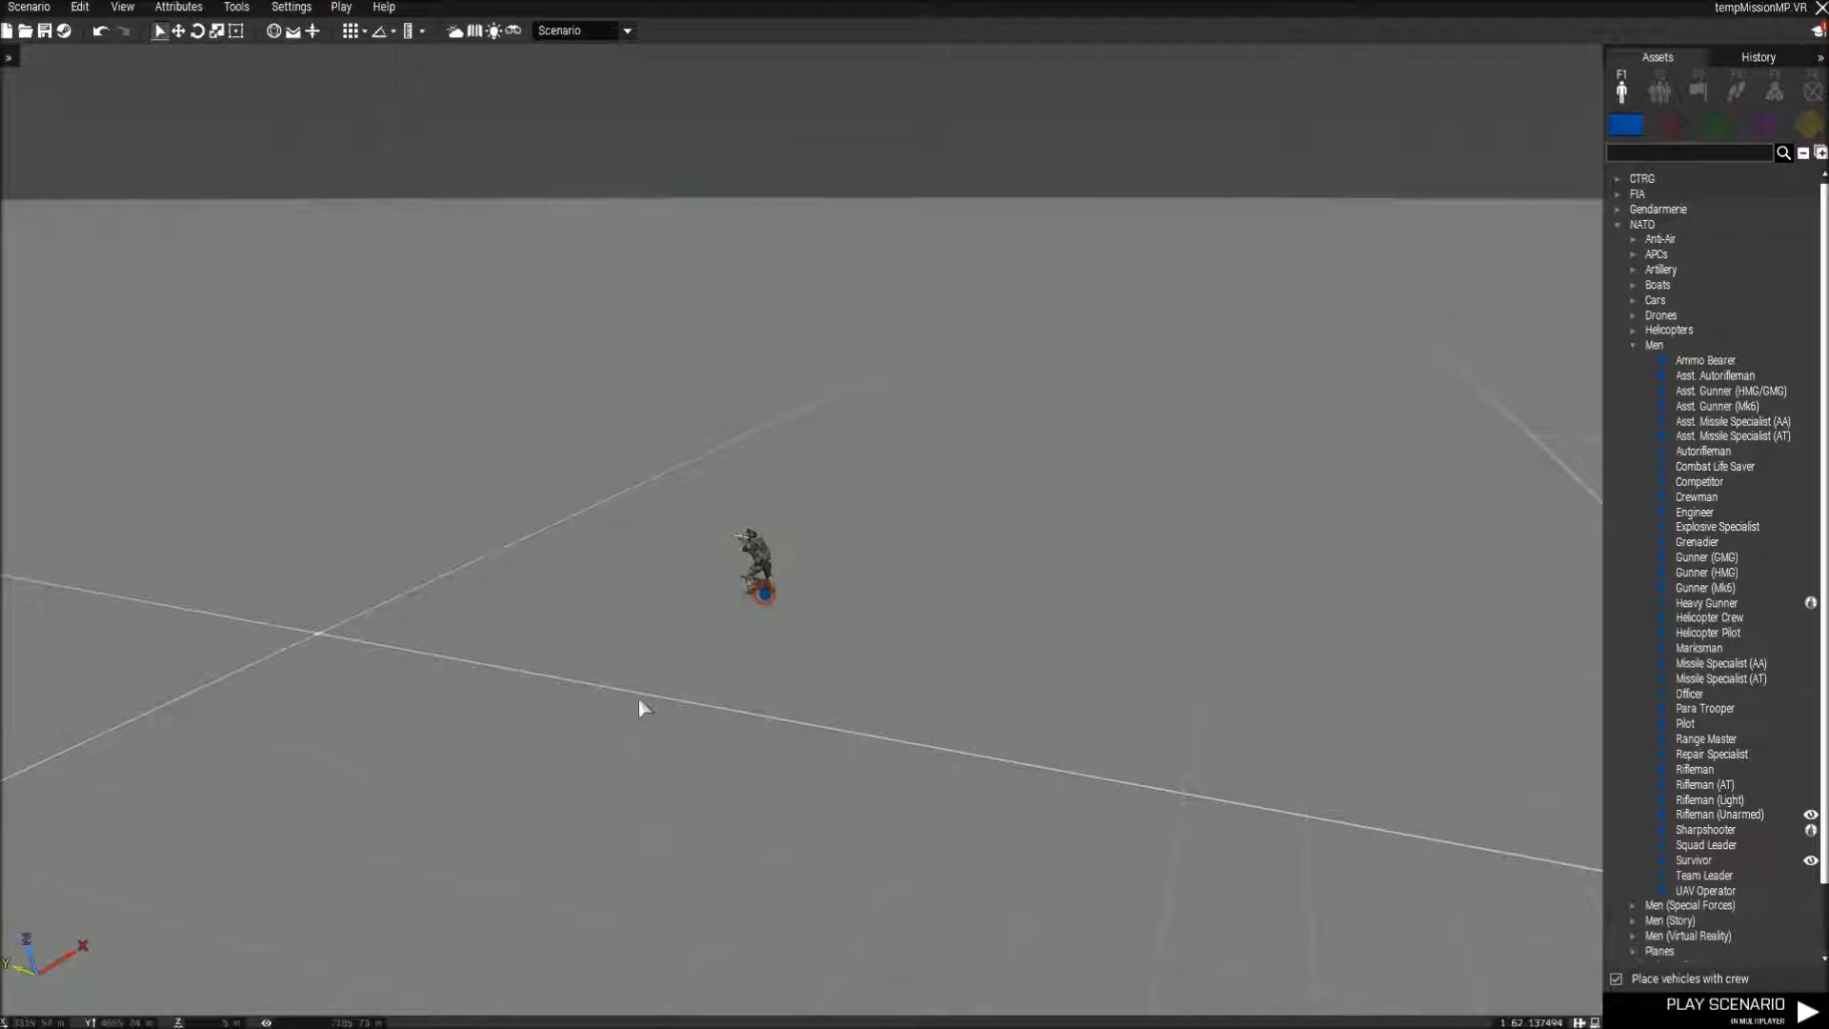
# Rotate the Para Trooper and move it across the ground in several short moves to try out the grids.
pyautogui.click(755, 600)
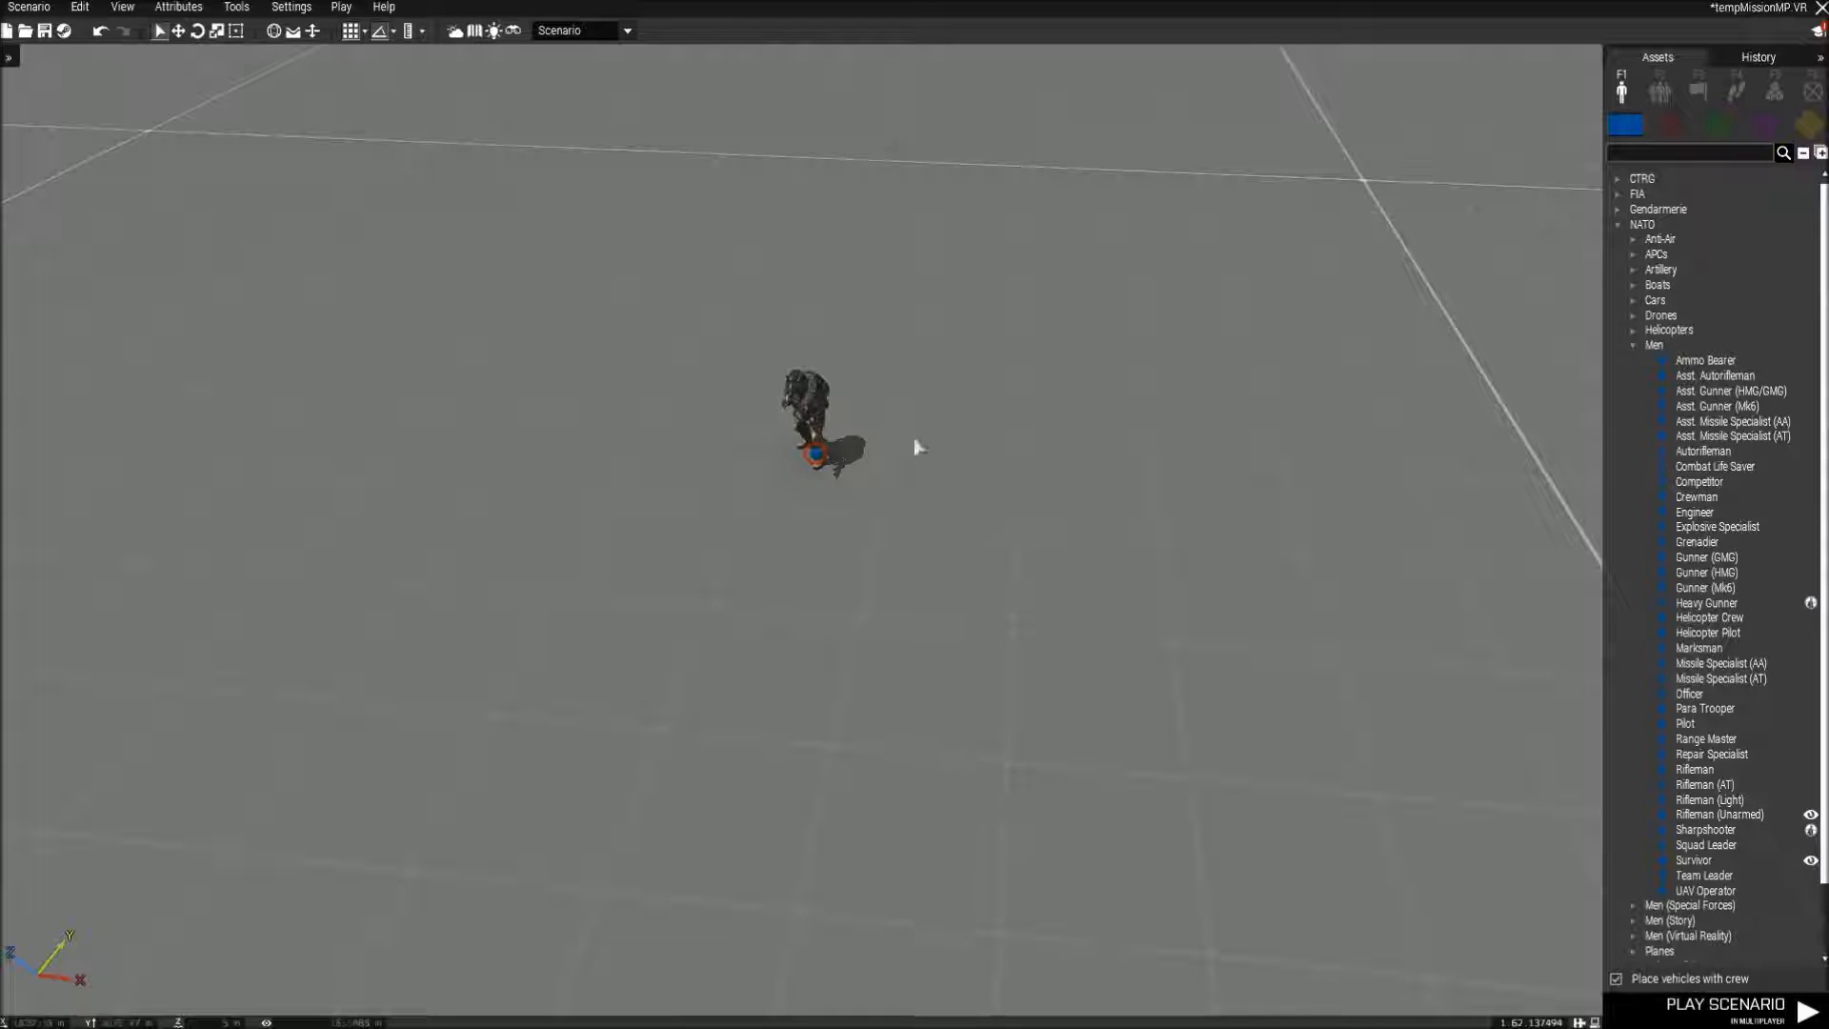
pyautogui.click(380, 33)
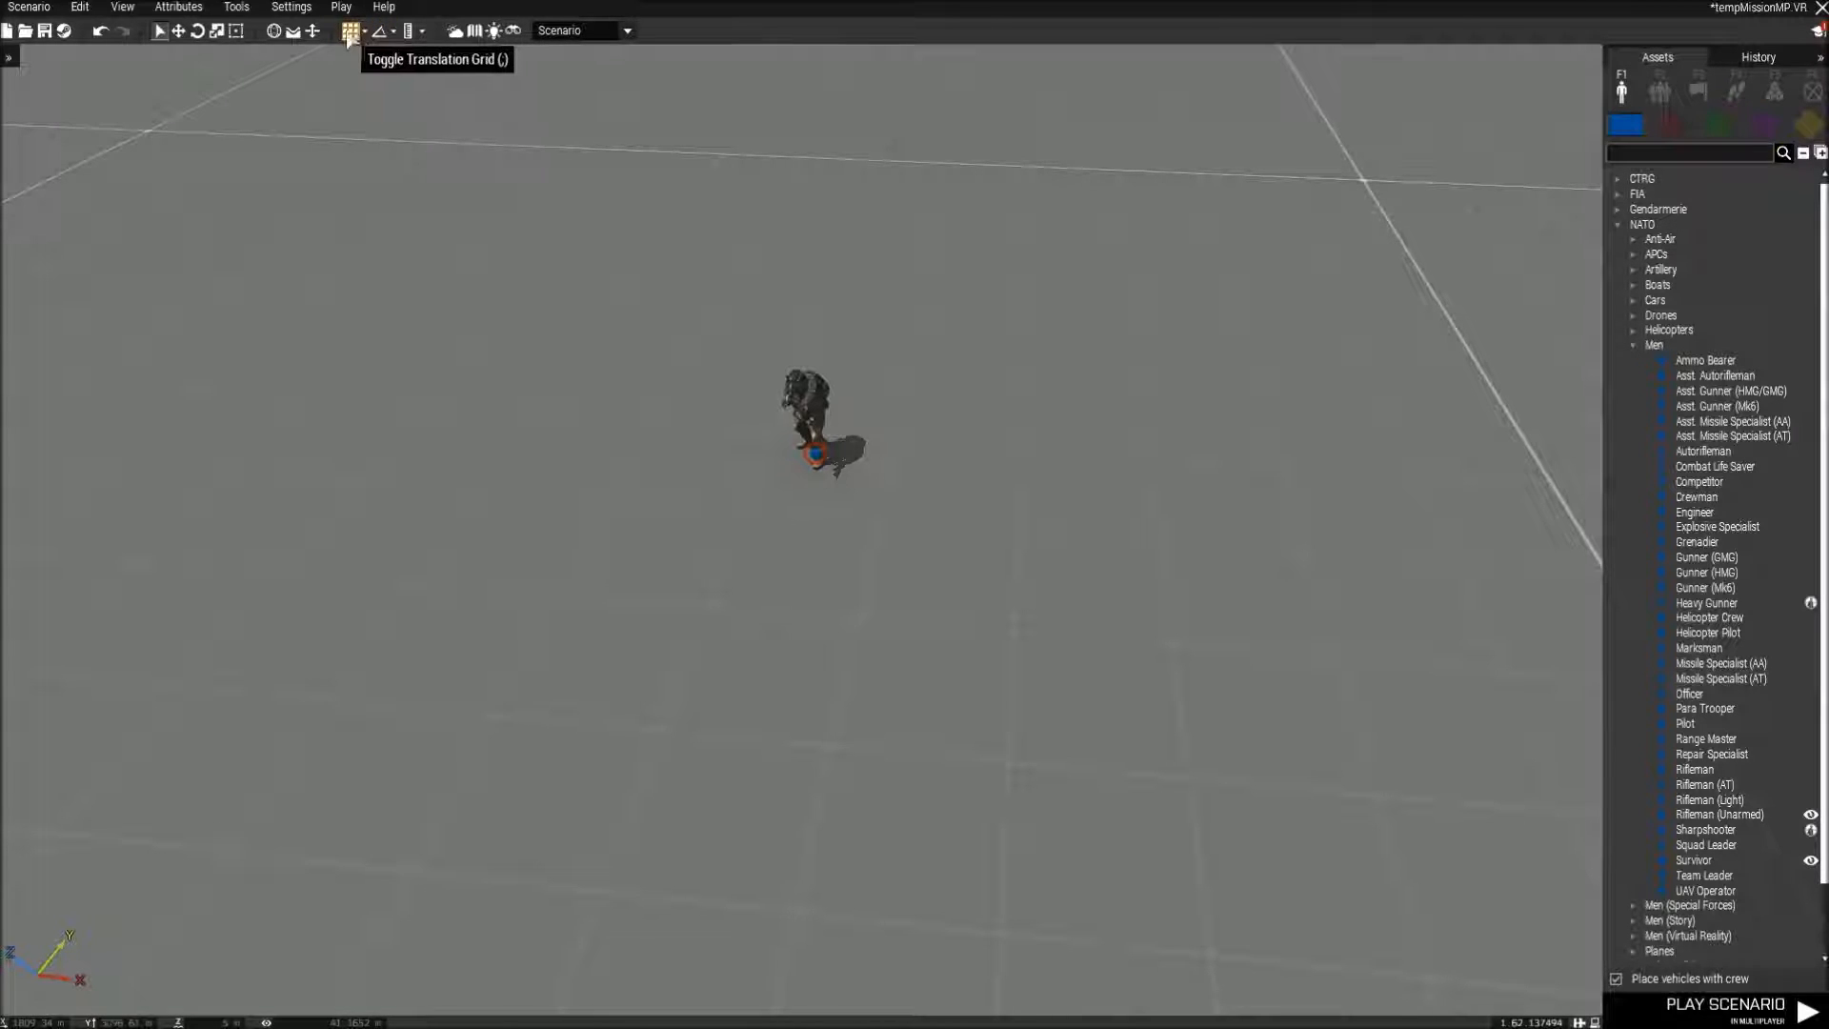
pyautogui.scroll(5, 865, 527)
pyautogui.press('a')
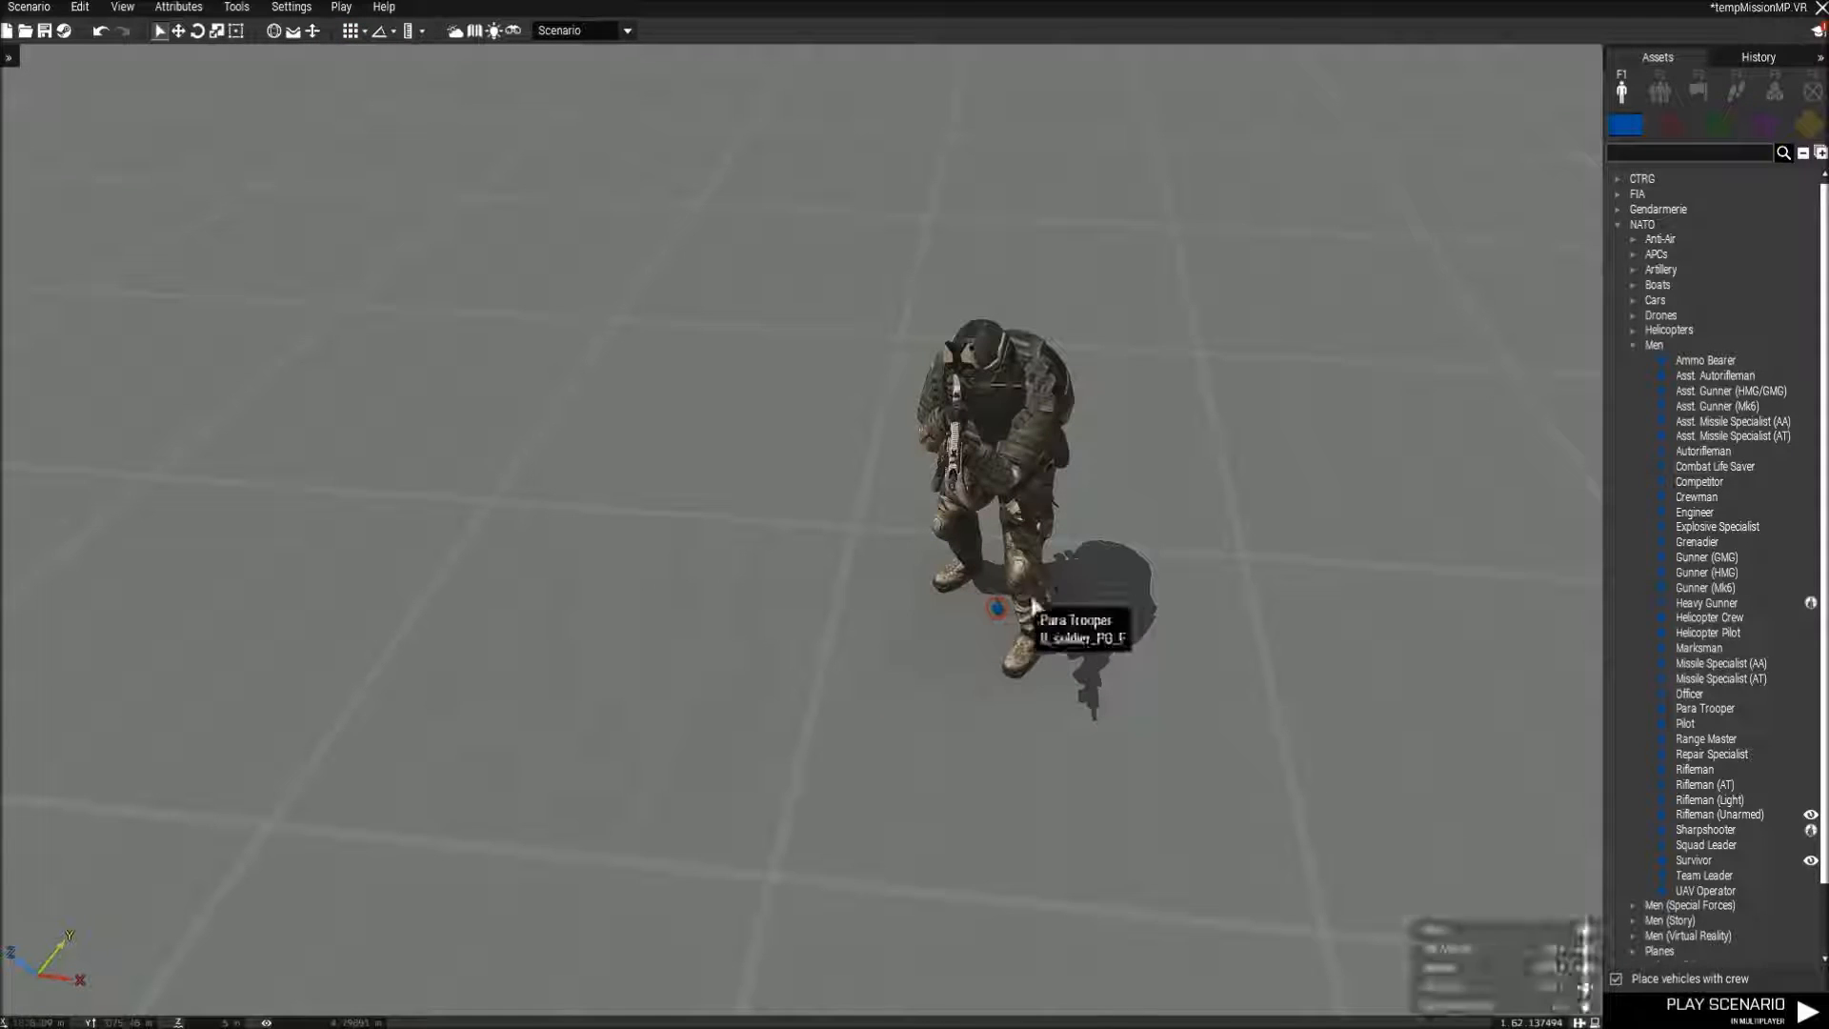
pyautogui.keyDown('shift'); pyautogui.moveTo(1000, 613); pyautogui.dragTo(963, 746); pyautogui.keyUp('shift')
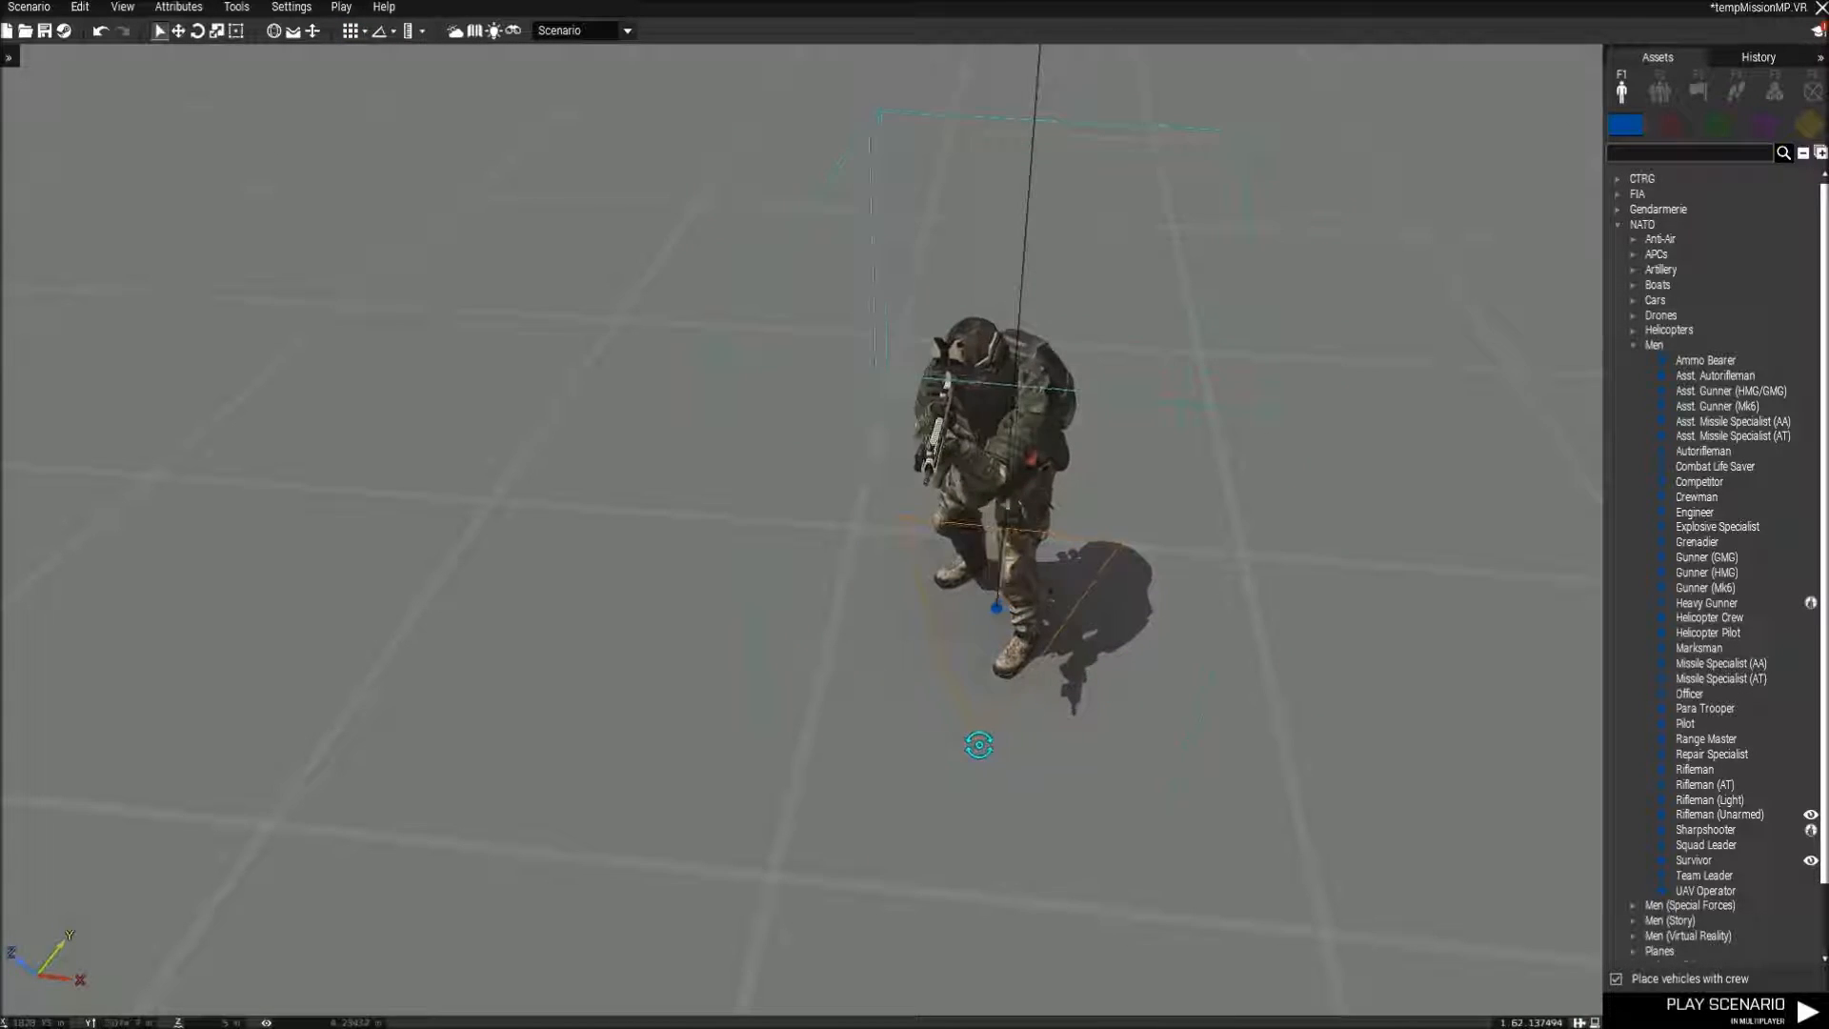
pyautogui.moveTo(997, 601); pyautogui.dragTo(855, 531)
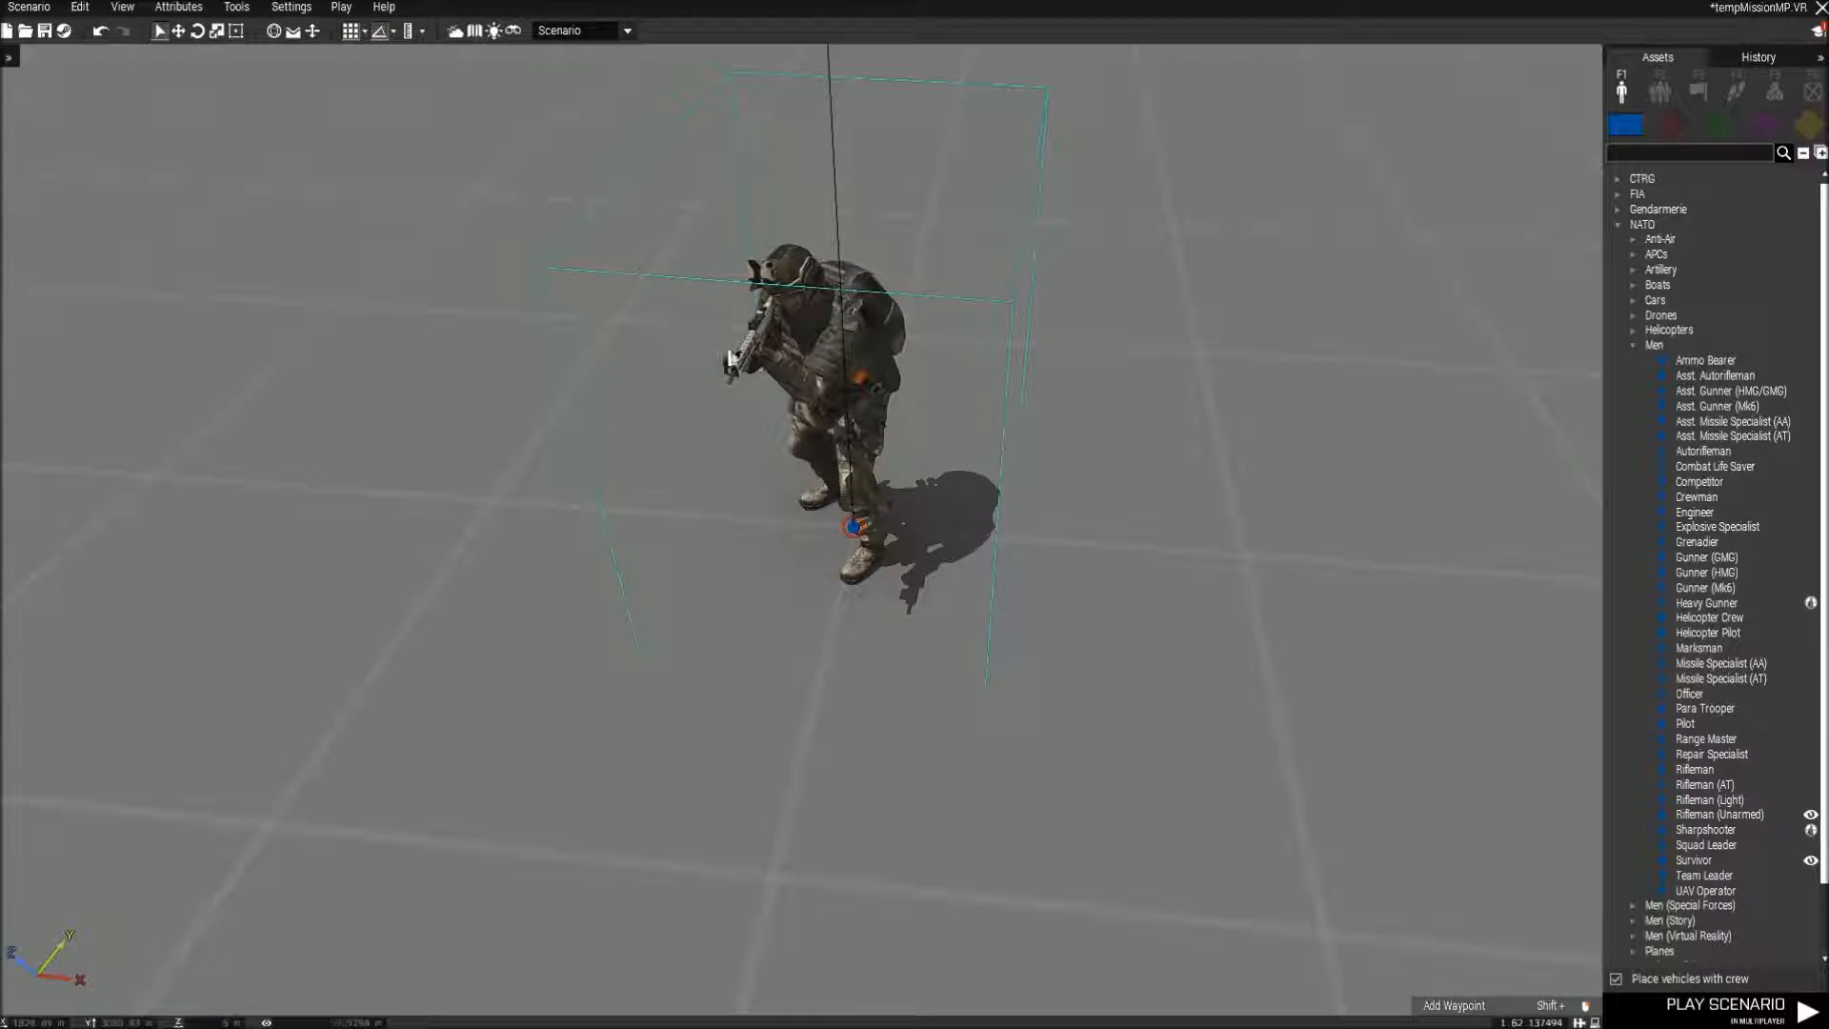
pyautogui.keyDown('shift'); pyautogui.moveTo(855, 531); pyautogui.dragTo(815, 680); pyautogui.keyUp('shift')
pyautogui.moveTo(853, 528); pyautogui.dragTo(770, 508)
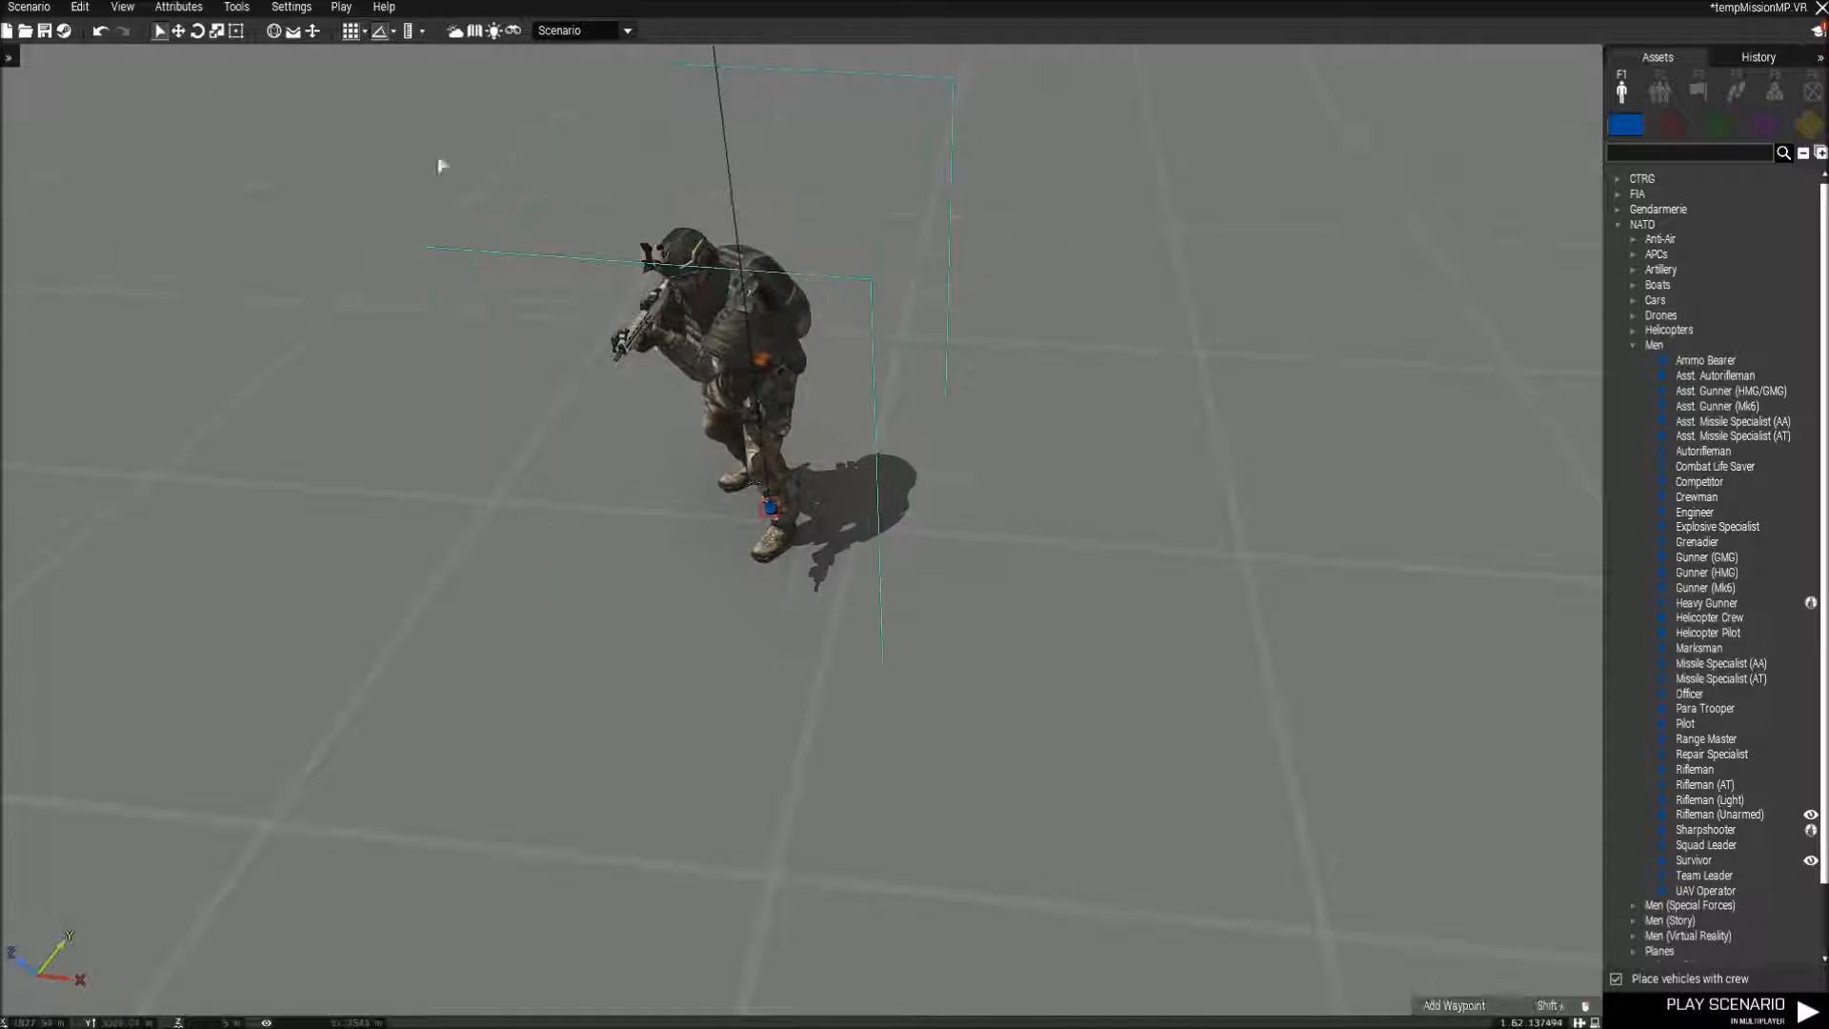
# Review the available translation grid distances and rotation grid angles.
pyautogui.click(364, 31)
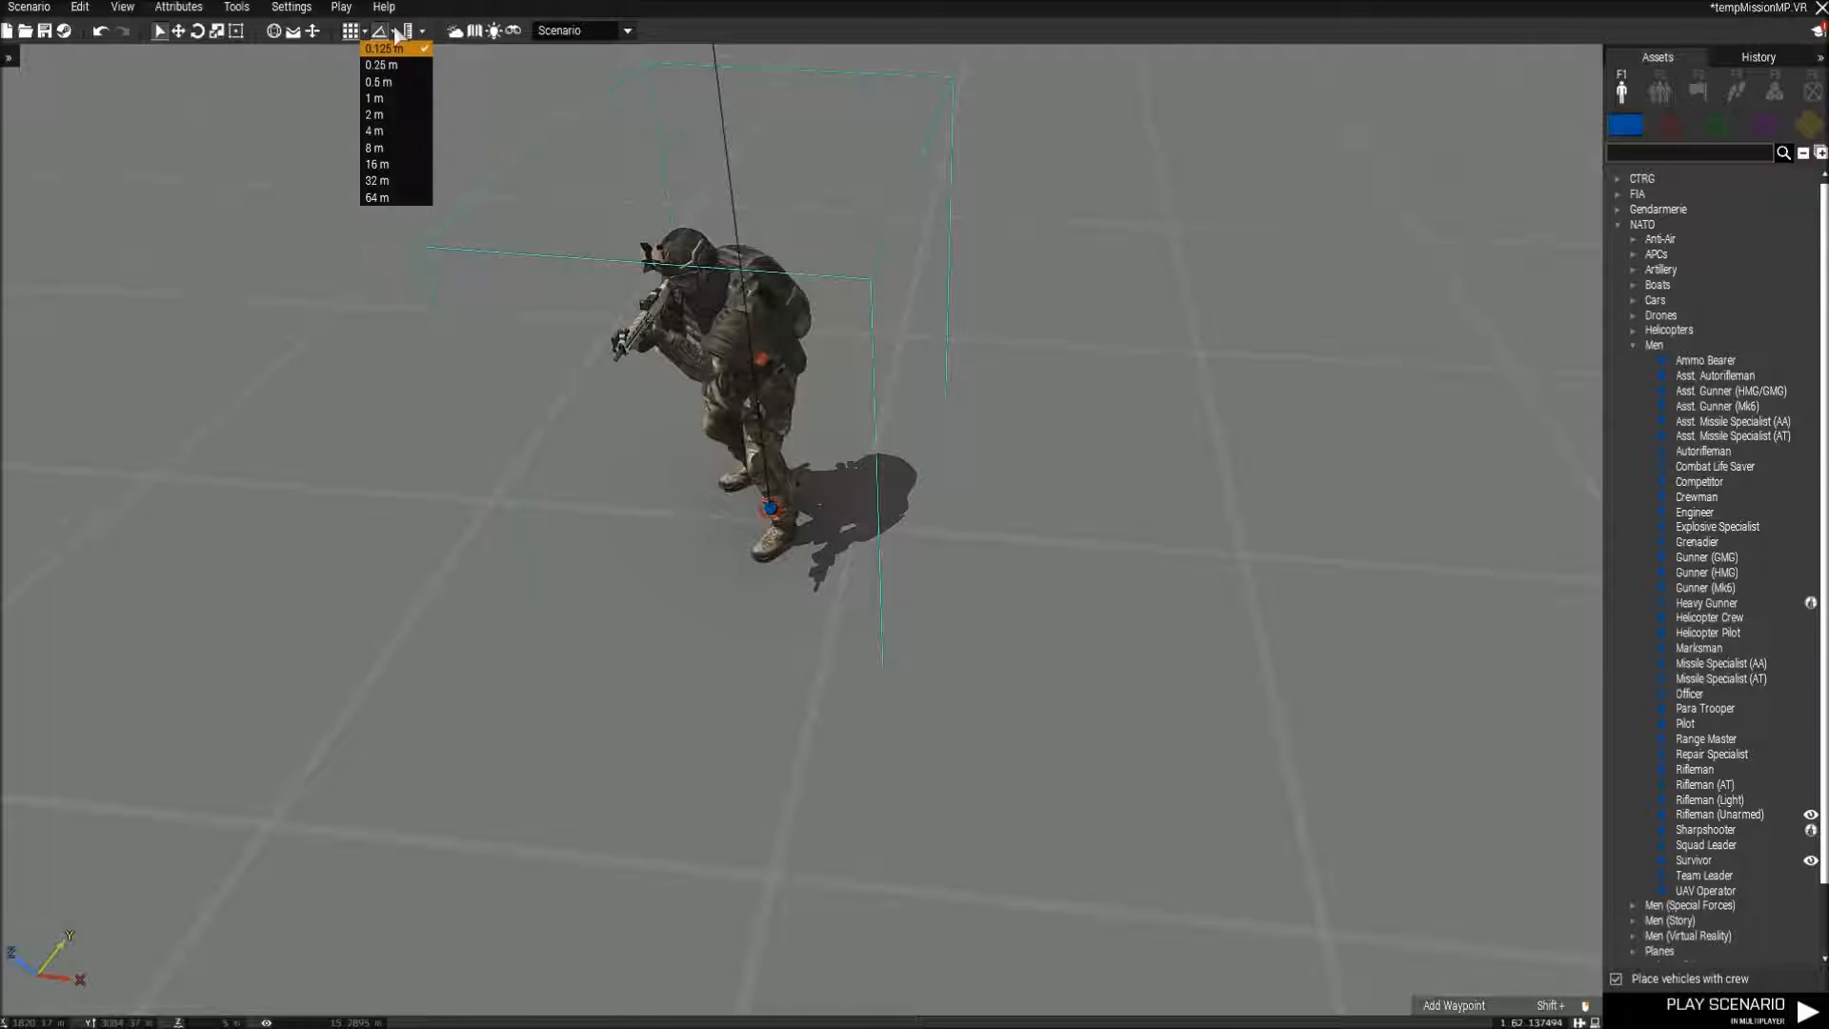
pyautogui.click(394, 31)
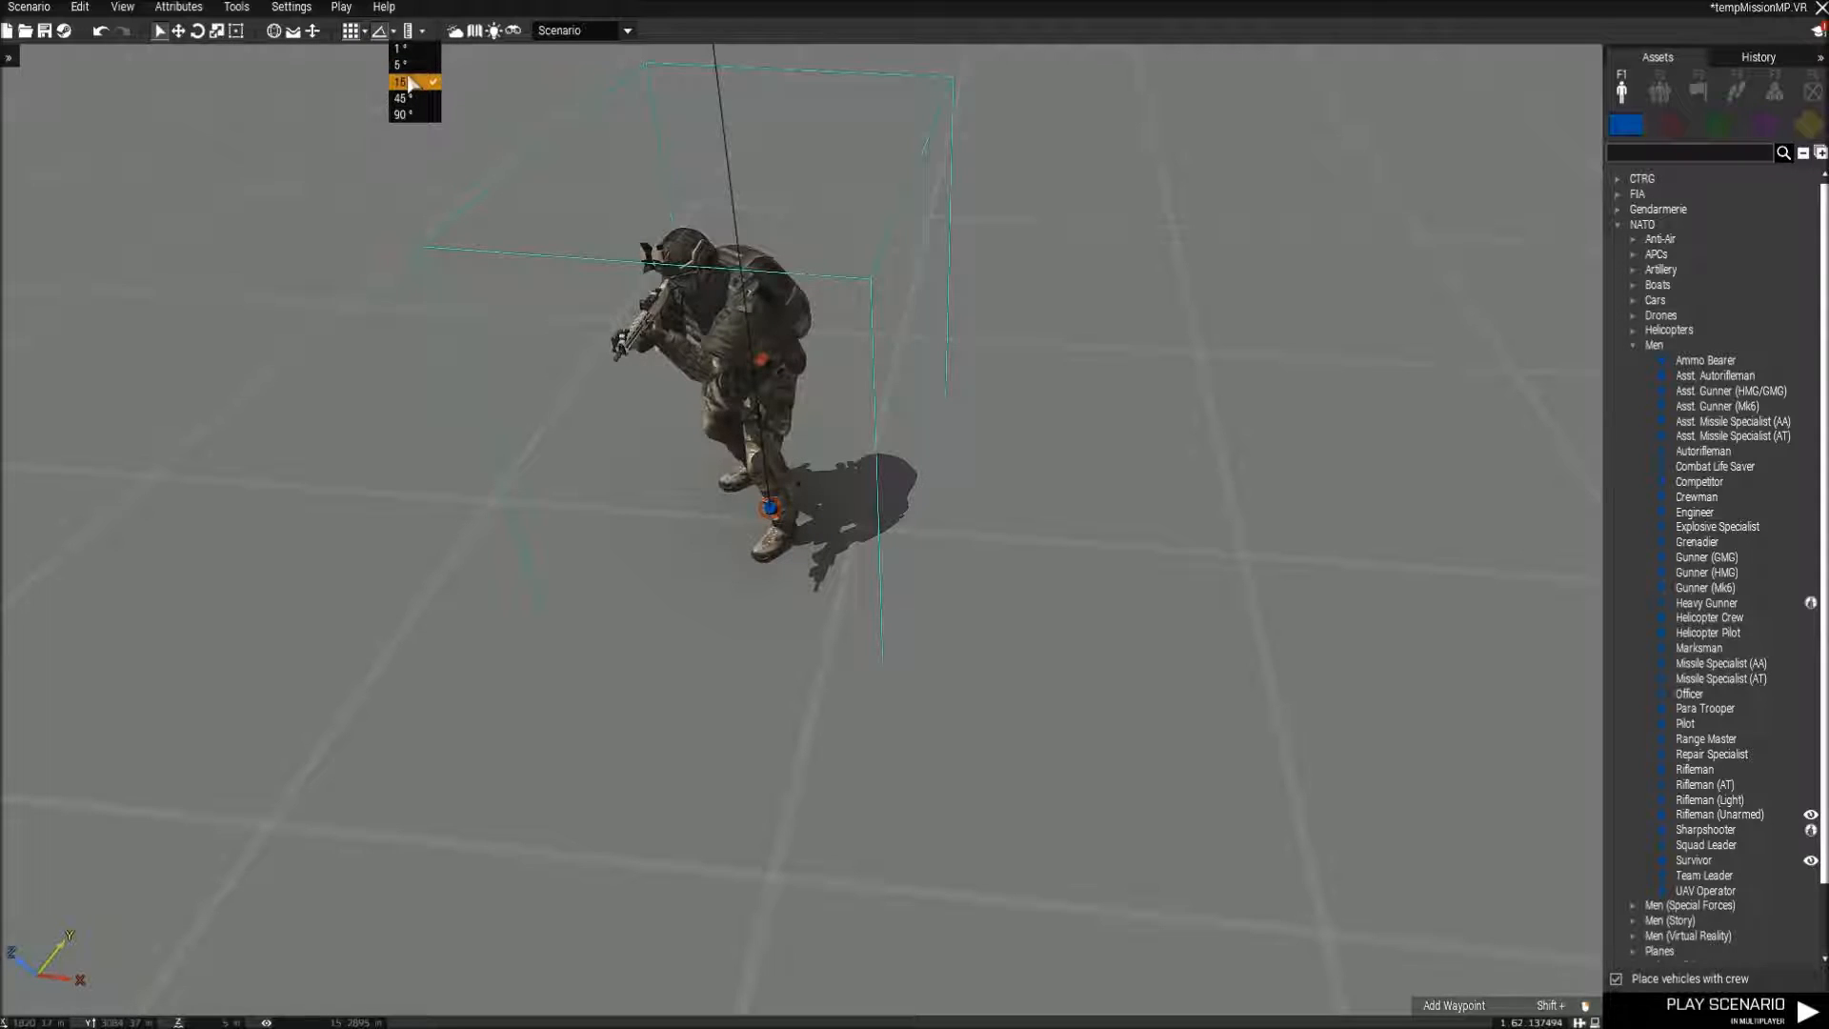
pyautogui.click(478, 545)
# Move the Para Trooper a short distance across the ground and adjust its position and facing.
pyautogui.moveTo(778, 500); pyautogui.dragTo(855, 521)
pyautogui.scroll(-2, 958, 519)
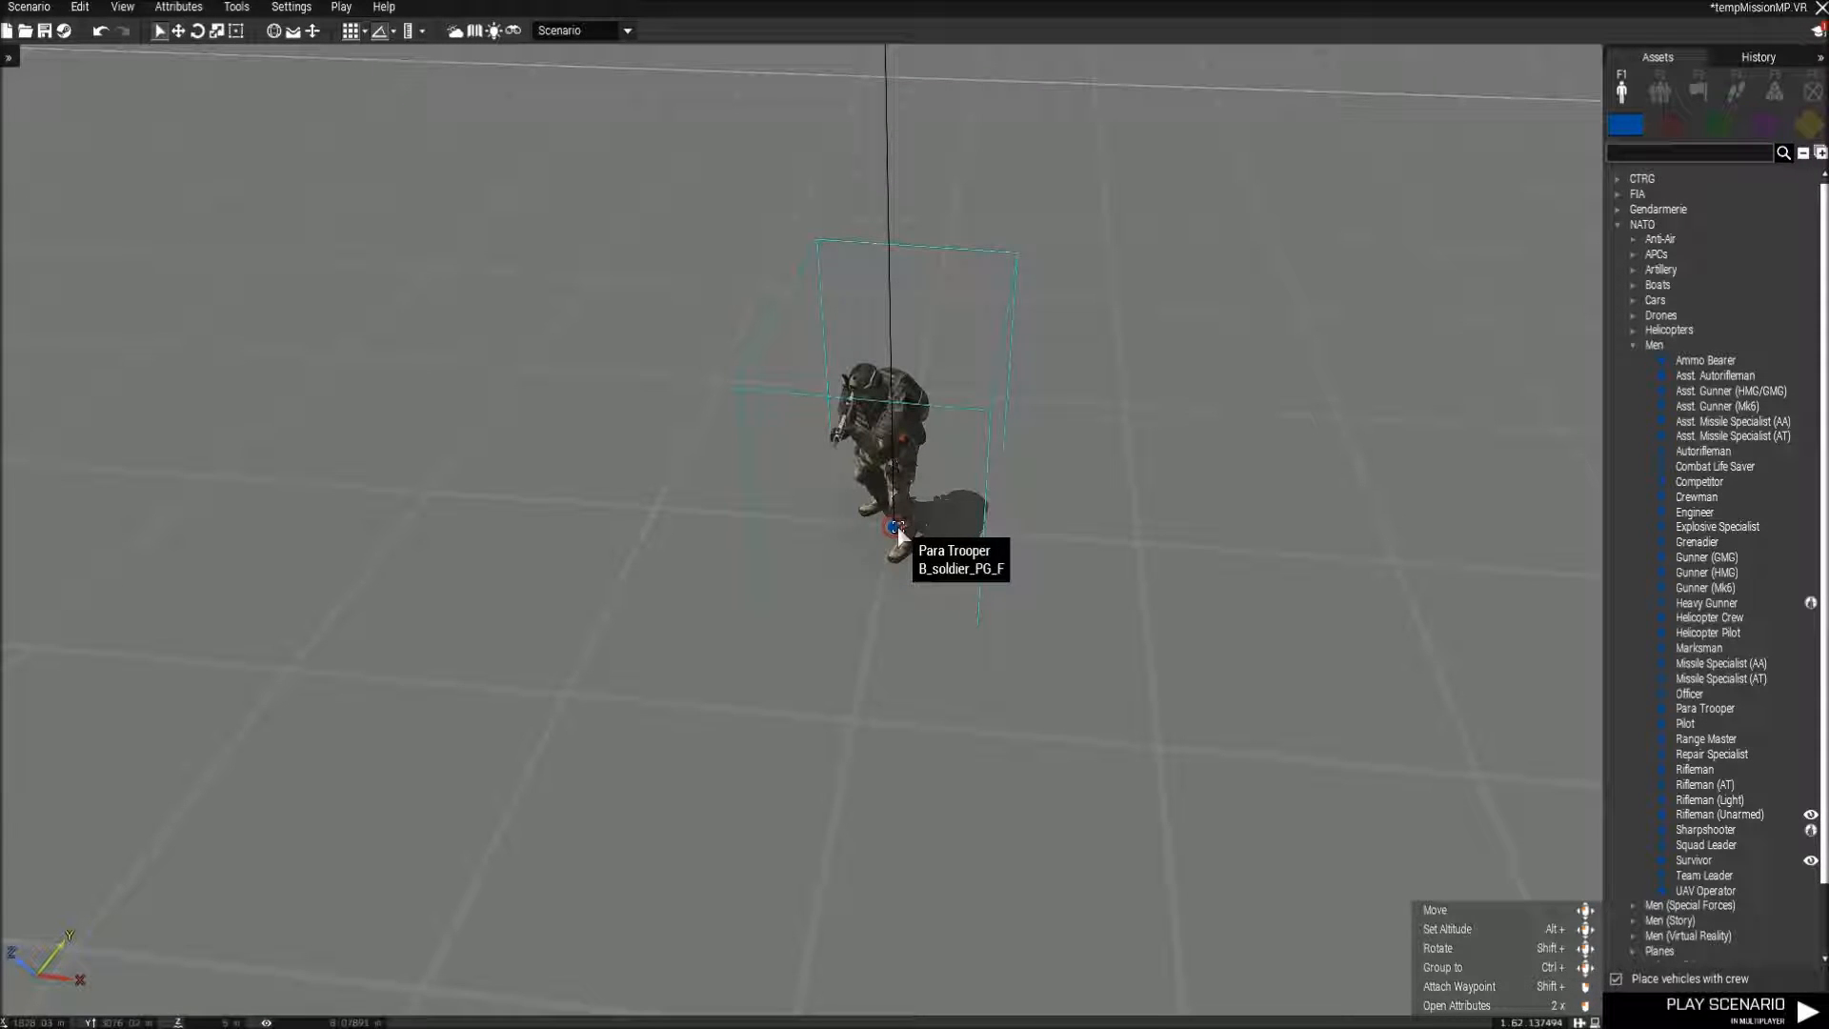
pyautogui.moveTo(1265, 520); pyautogui.dragTo(802, 499, button='right')
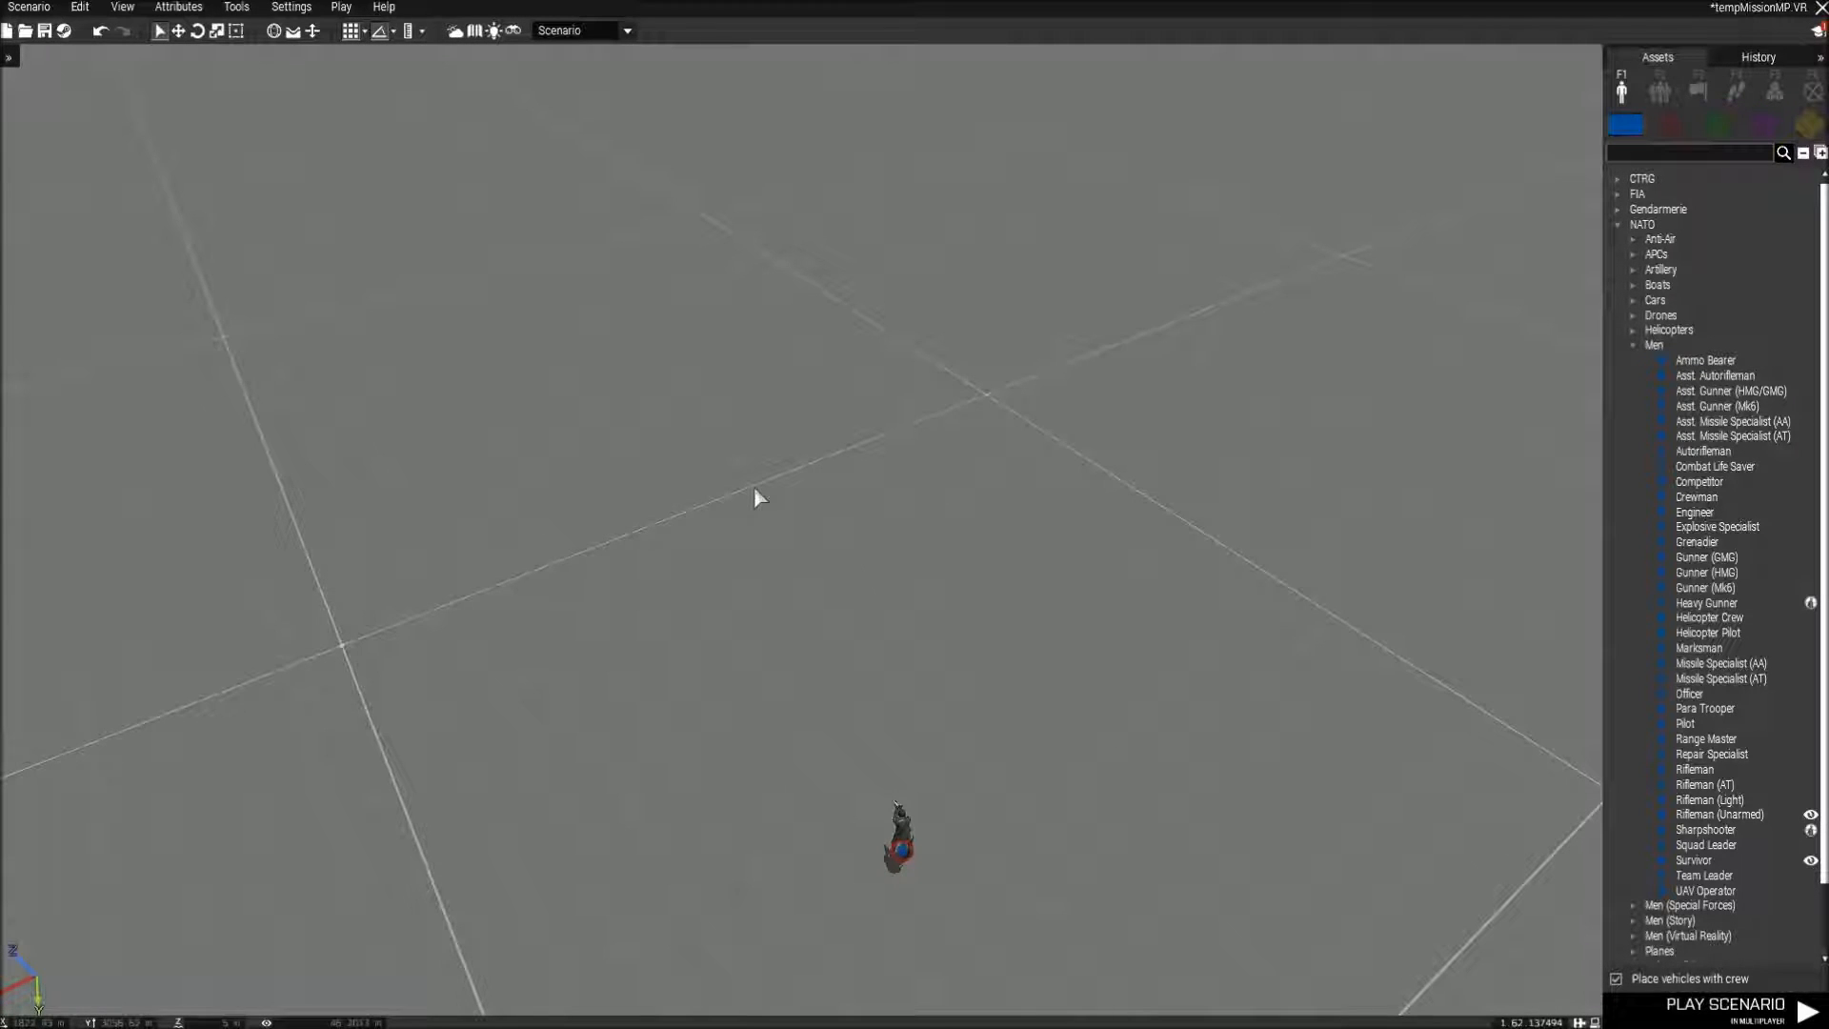
pyautogui.scroll(4, 755, 499)
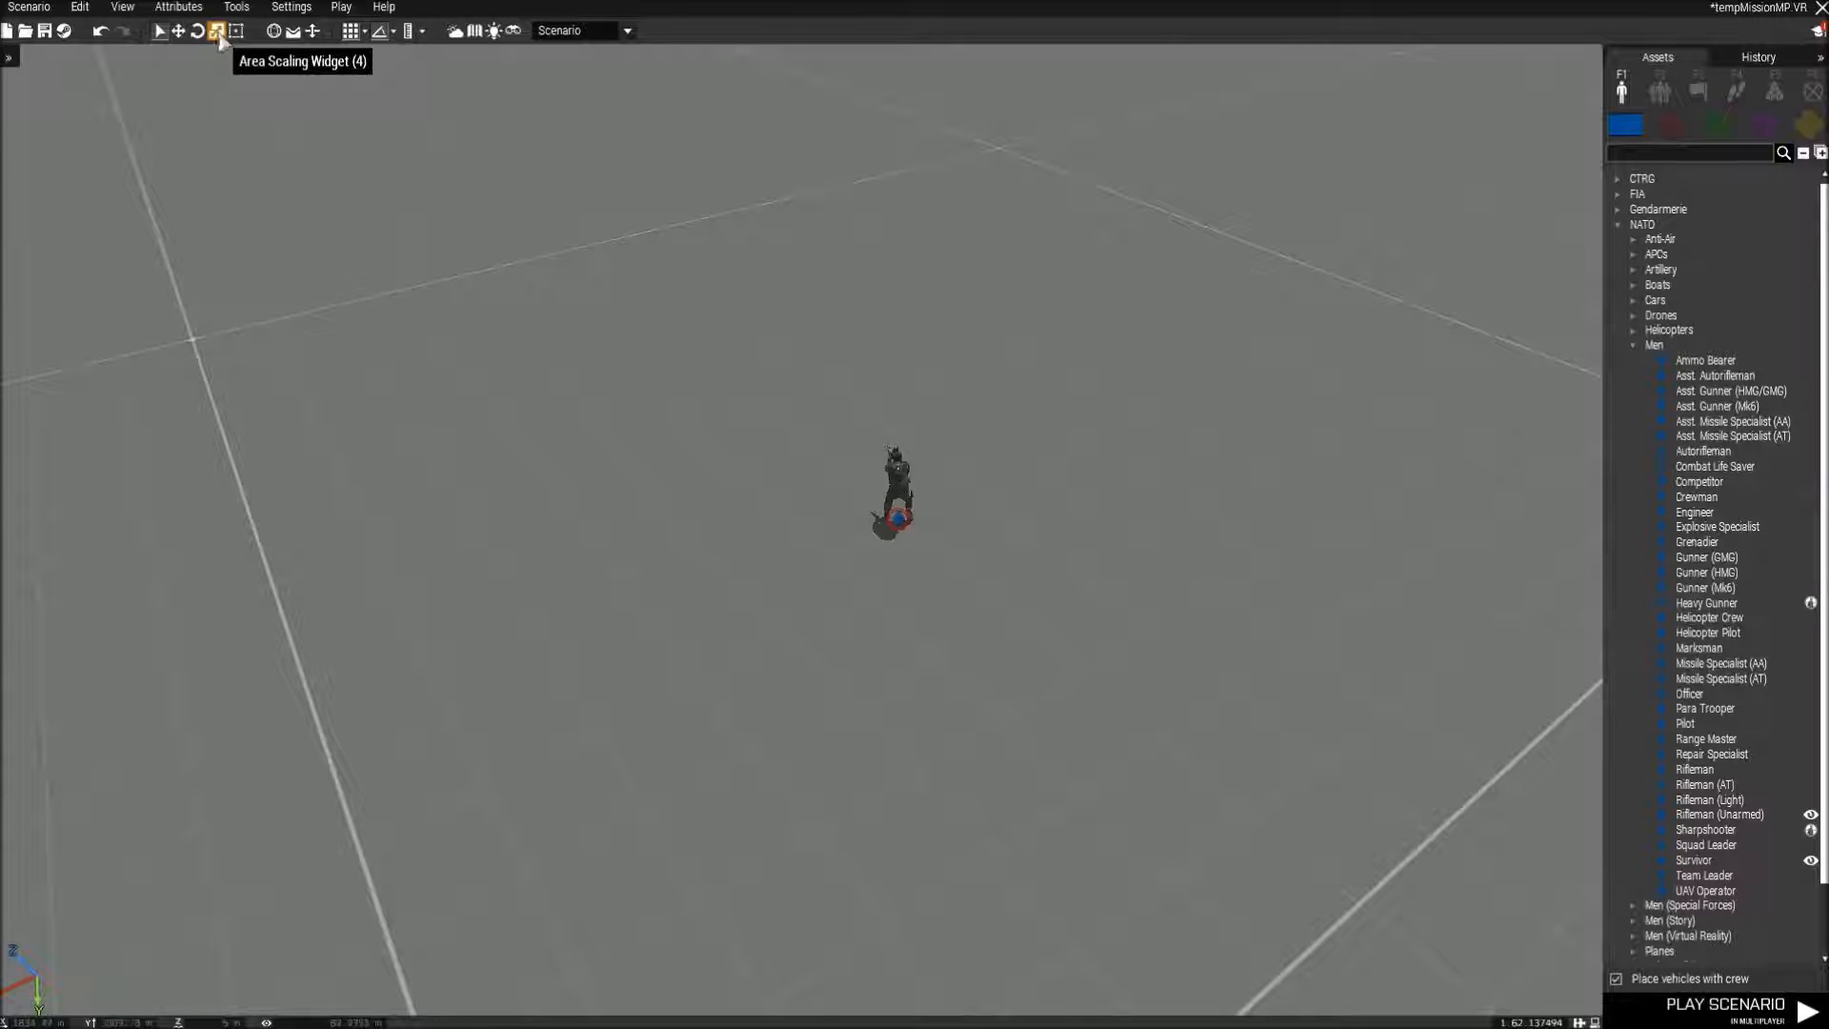
pyautogui.moveTo(388, 205); pyautogui.dragTo(816, 480, button='right')
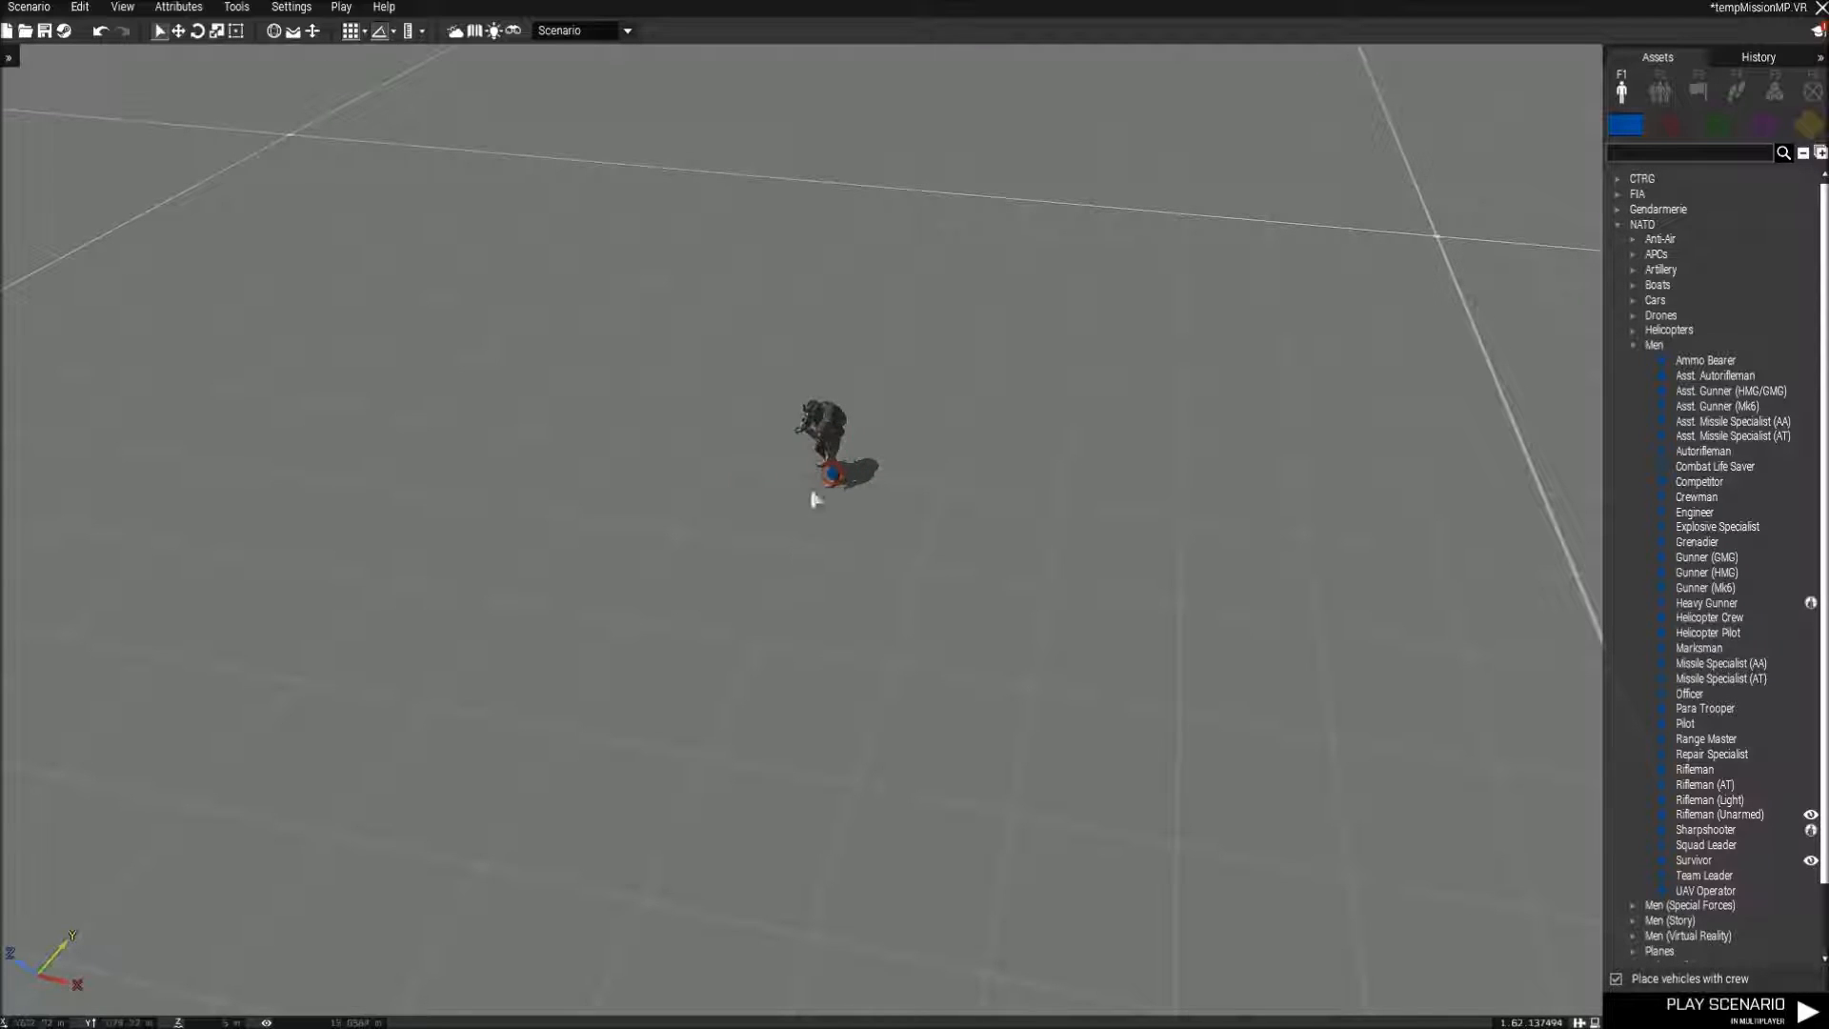
pyautogui.moveTo(832, 482)
pyautogui.mouseDown()
pyautogui.moveTo(1158, 531)
pyautogui.moveTo(768, 459)
pyautogui.moveTo(872, 489)
pyautogui.moveTo(957, 492)
pyautogui.moveTo(964, 474)
pyautogui.moveTo(829, 534)
pyautogui.moveTo(827, 474)
pyautogui.mouseUp()
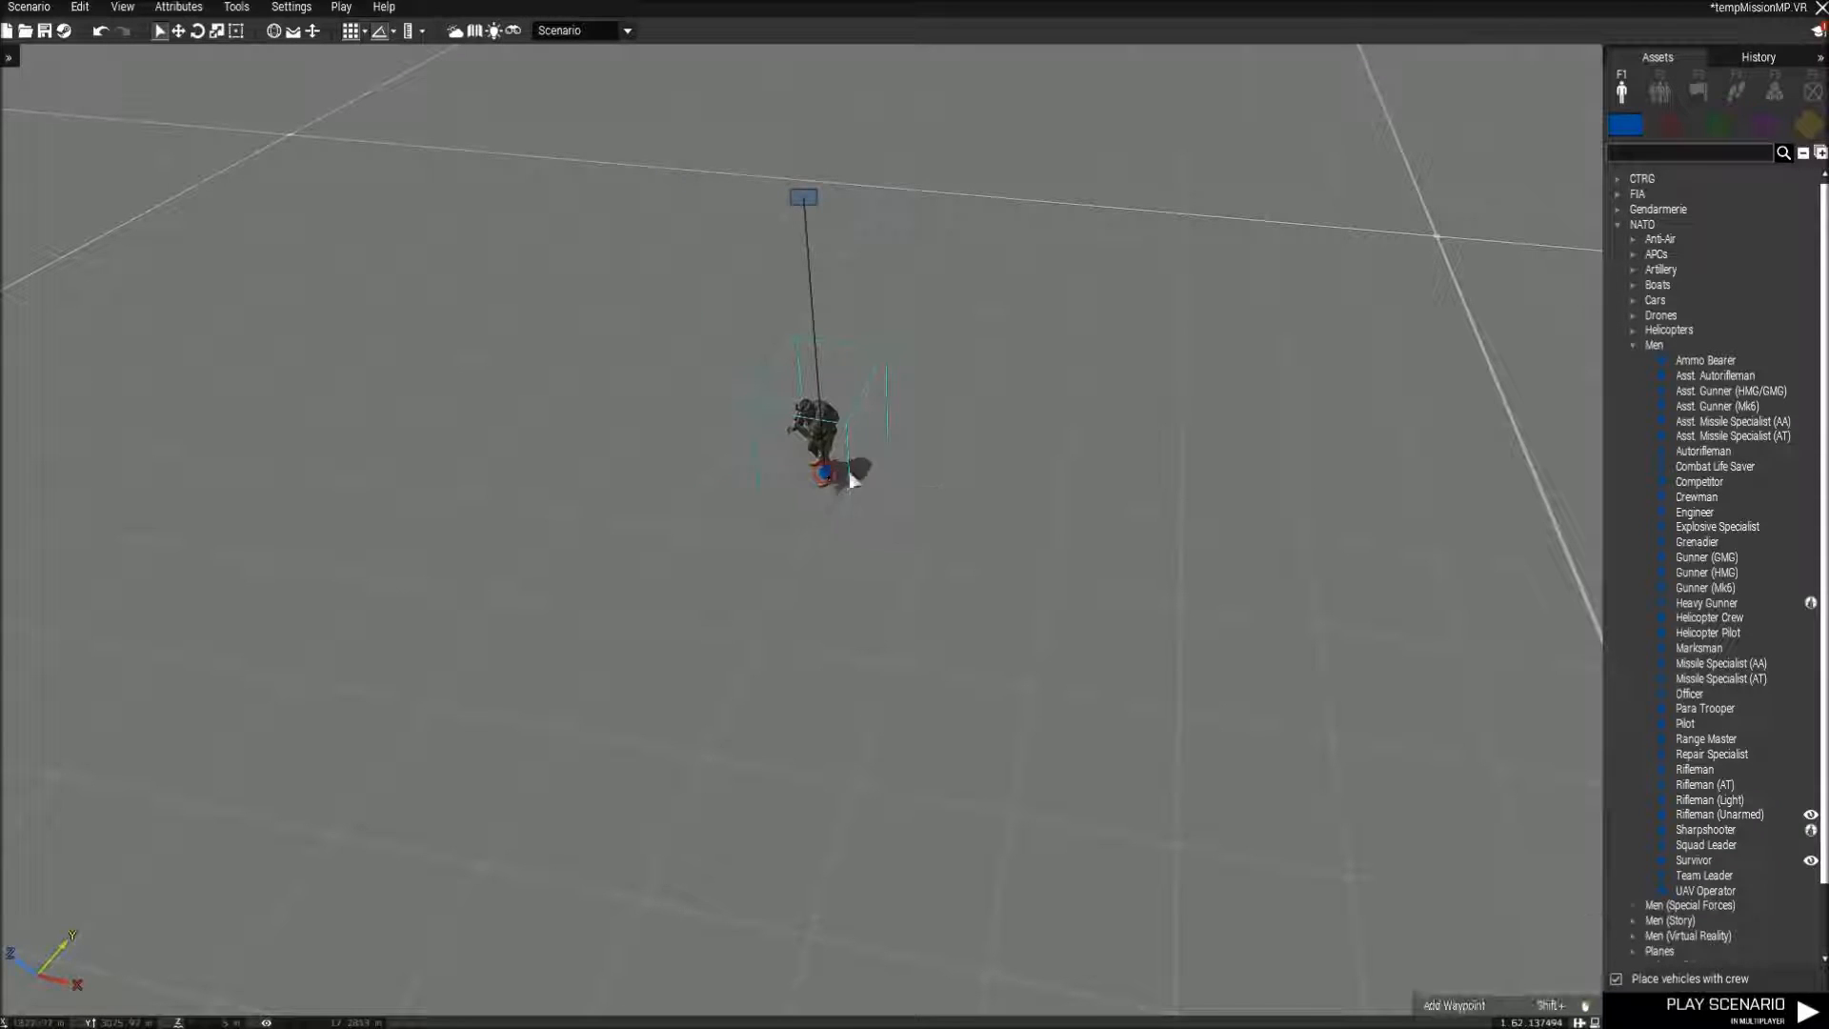
pyautogui.moveTo(826, 478)
pyautogui.keyDown('alt'); pyautogui.mouseDown()
pyautogui.moveTo(812, 271)
pyautogui.moveTo(822, 446)
pyautogui.moveTo(810, 274)
pyautogui.moveTo(801, 495)
pyautogui.mouseUp(); pyautogui.keyUp('alt')
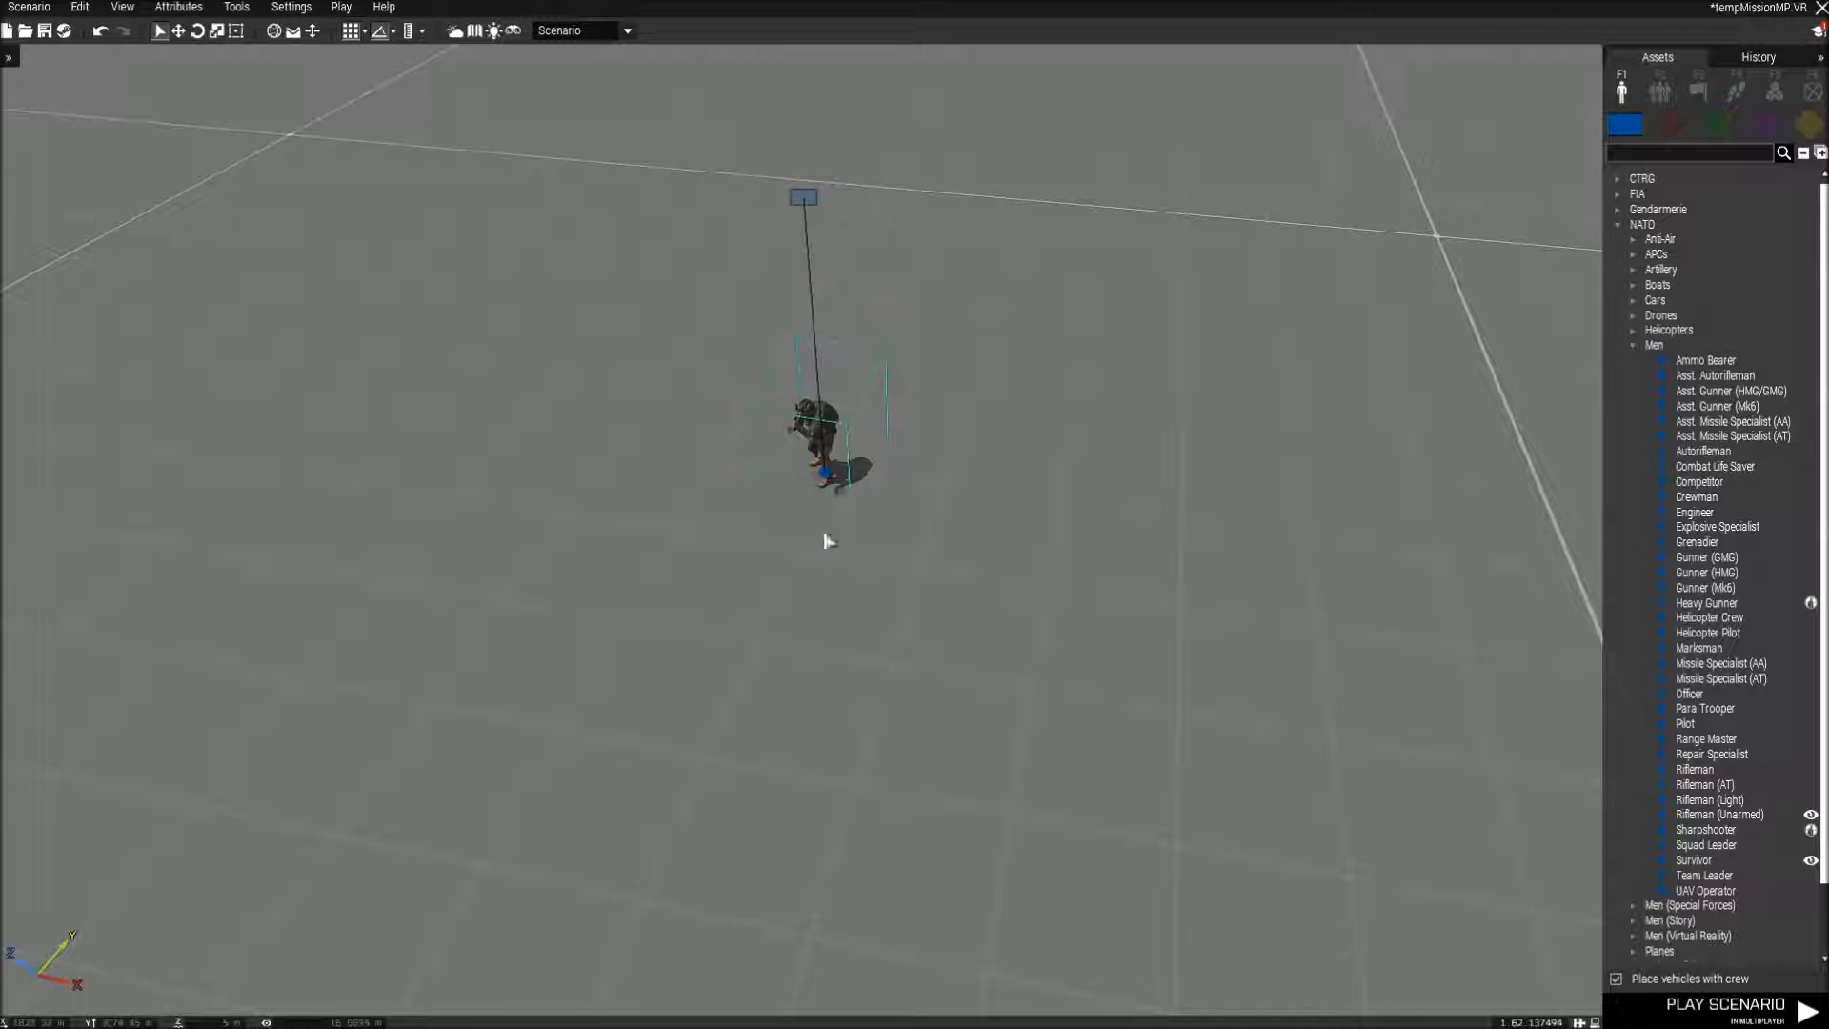
# Add two more Para Troopers near the first and group all three under the one nearest the camera.
pyautogui.click(1008, 654)
pyautogui.click(1249, 474)
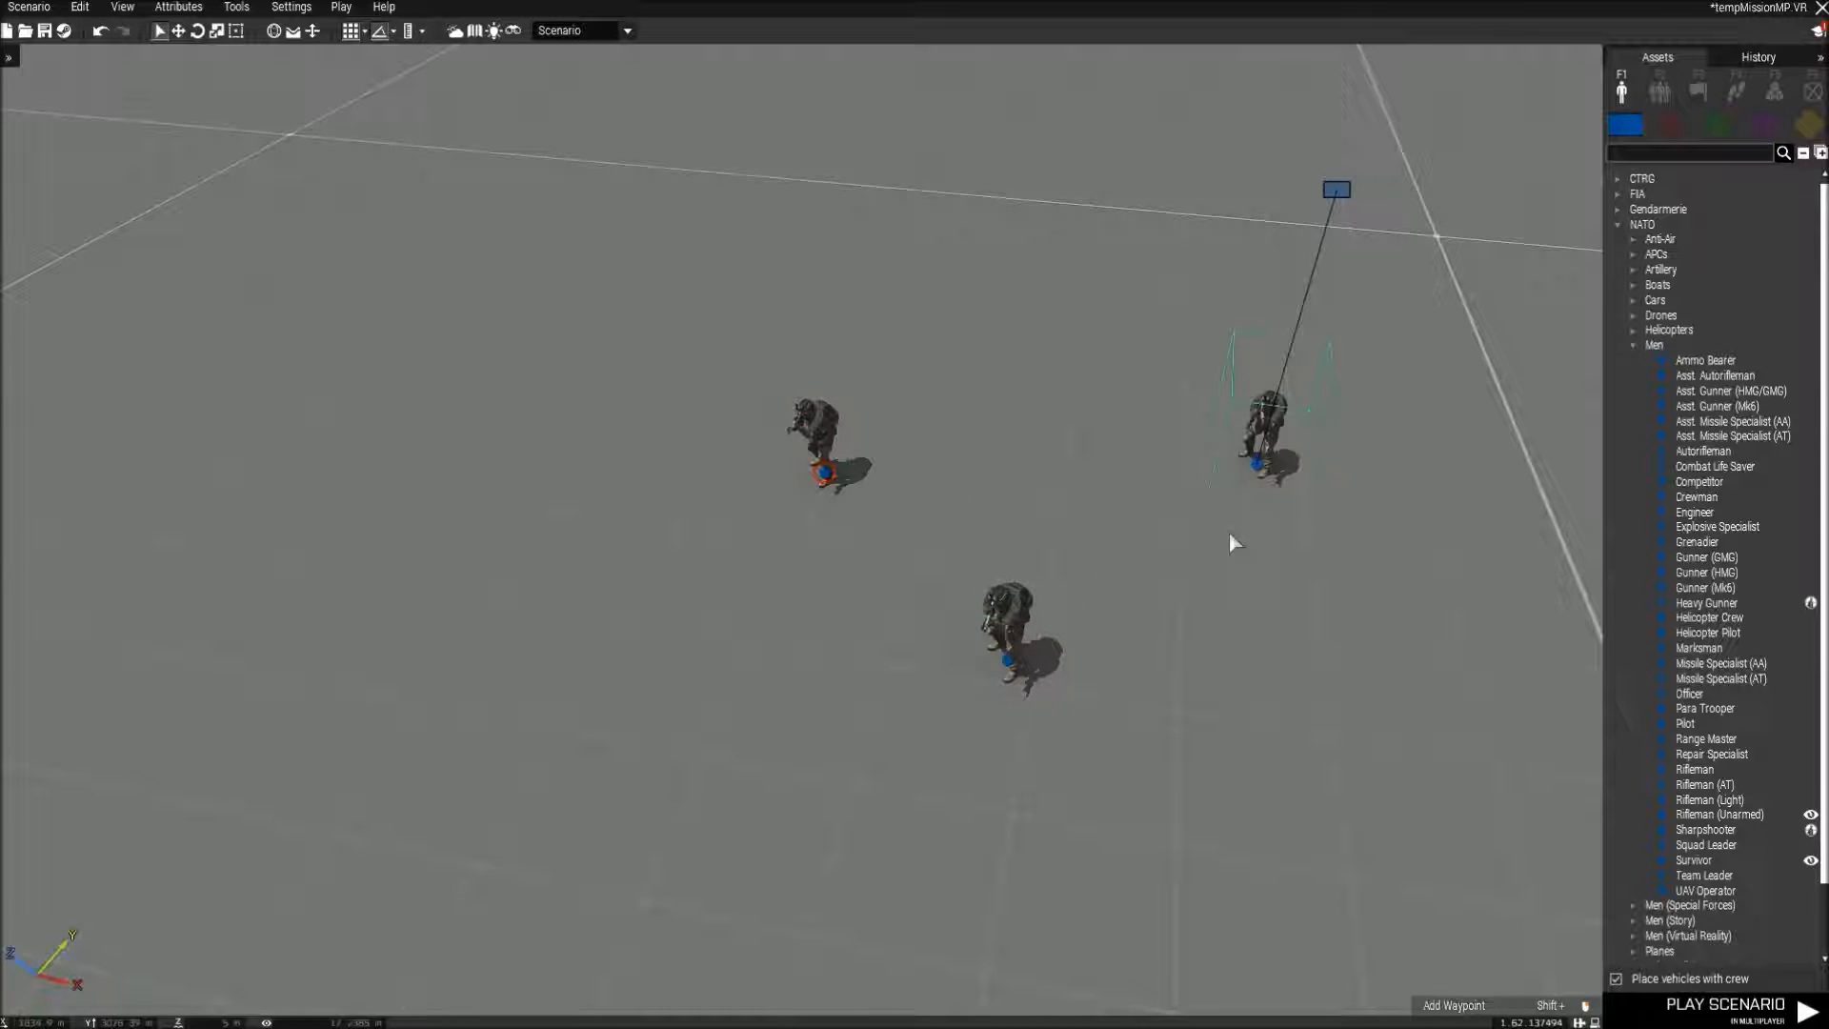
pyautogui.click(820, 467)
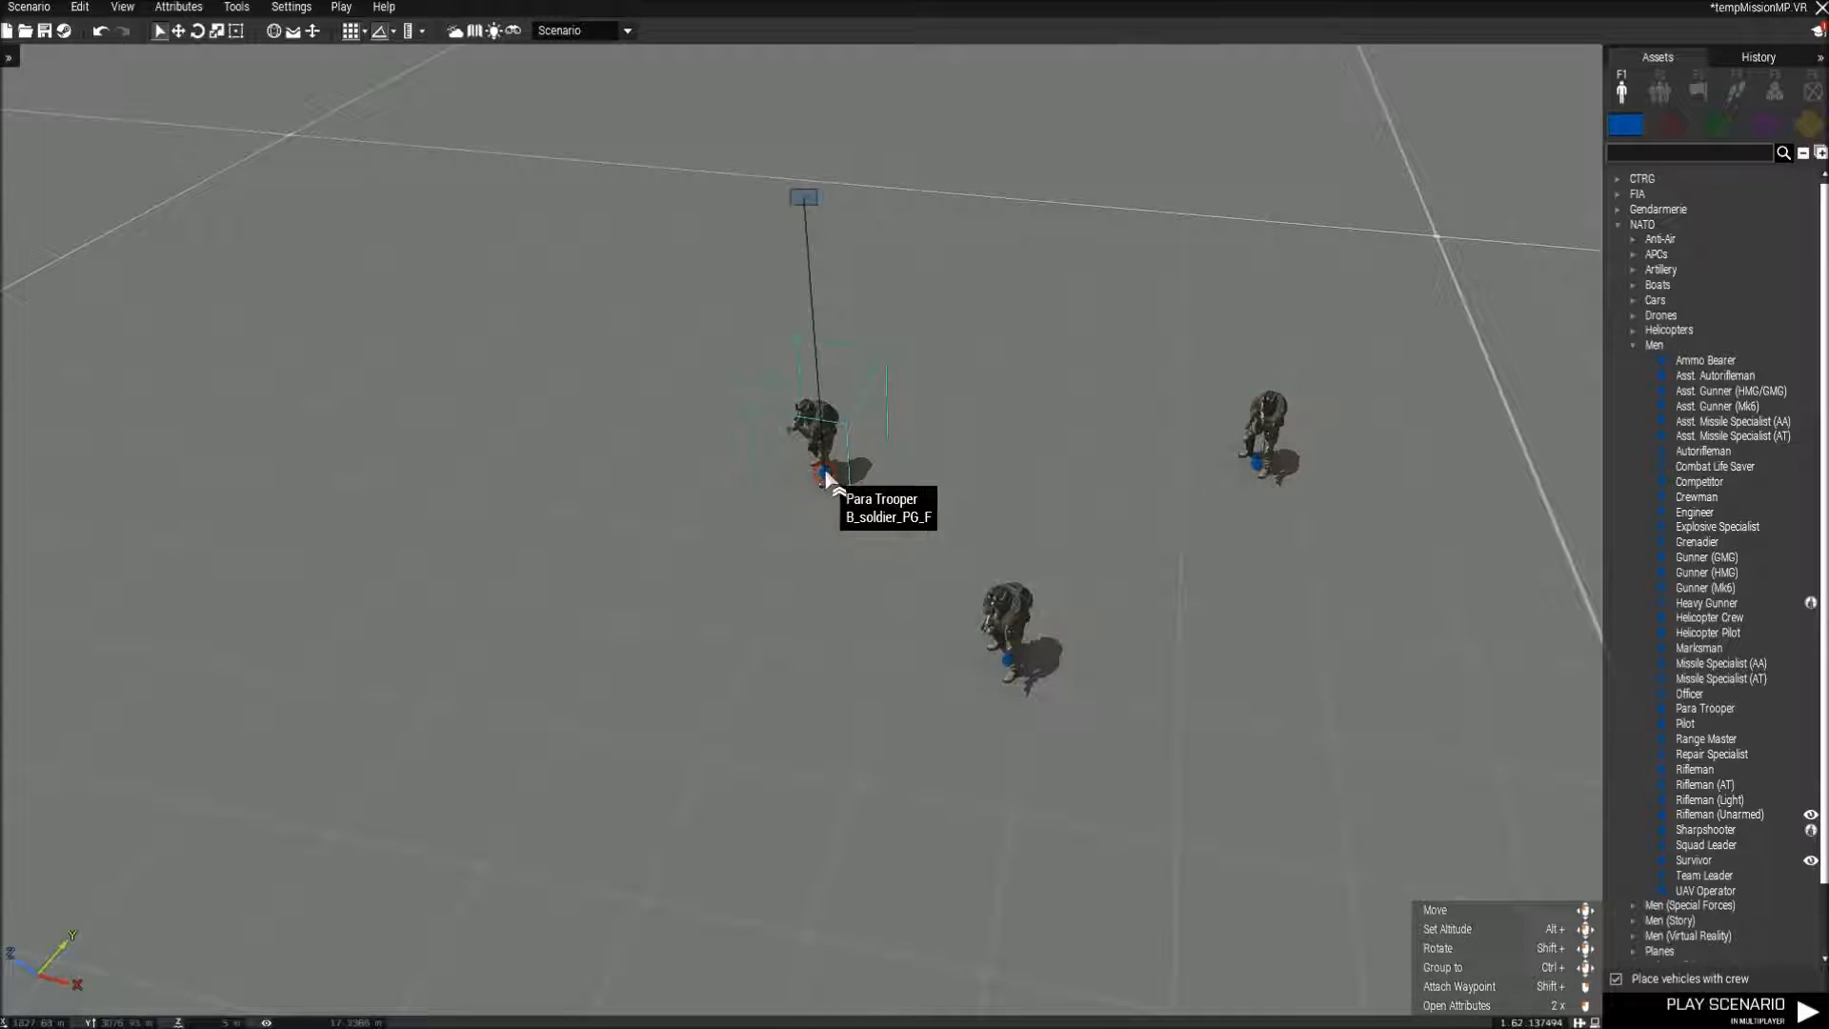
pyautogui.click(1014, 644)
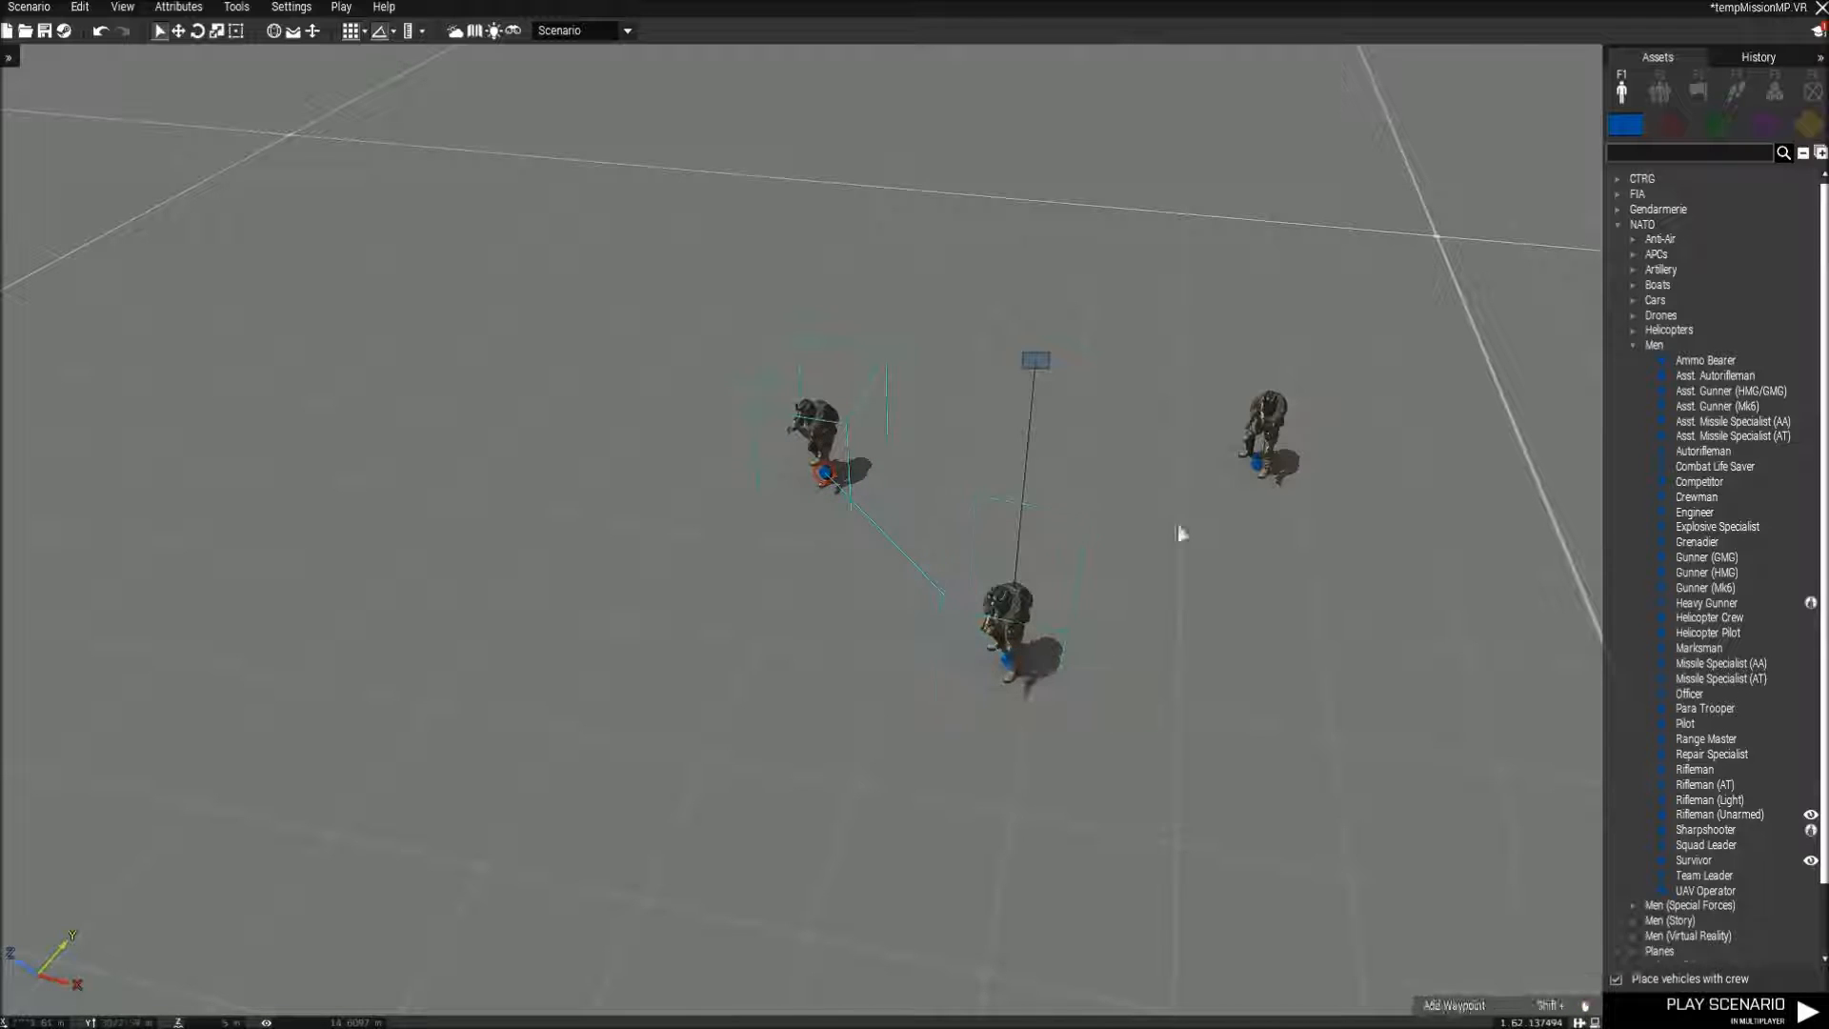
pyautogui.keyDown('ctrl'); pyautogui.moveTo(1255, 465); pyautogui.dragTo(1009, 660); pyautogui.keyUp('ctrl')
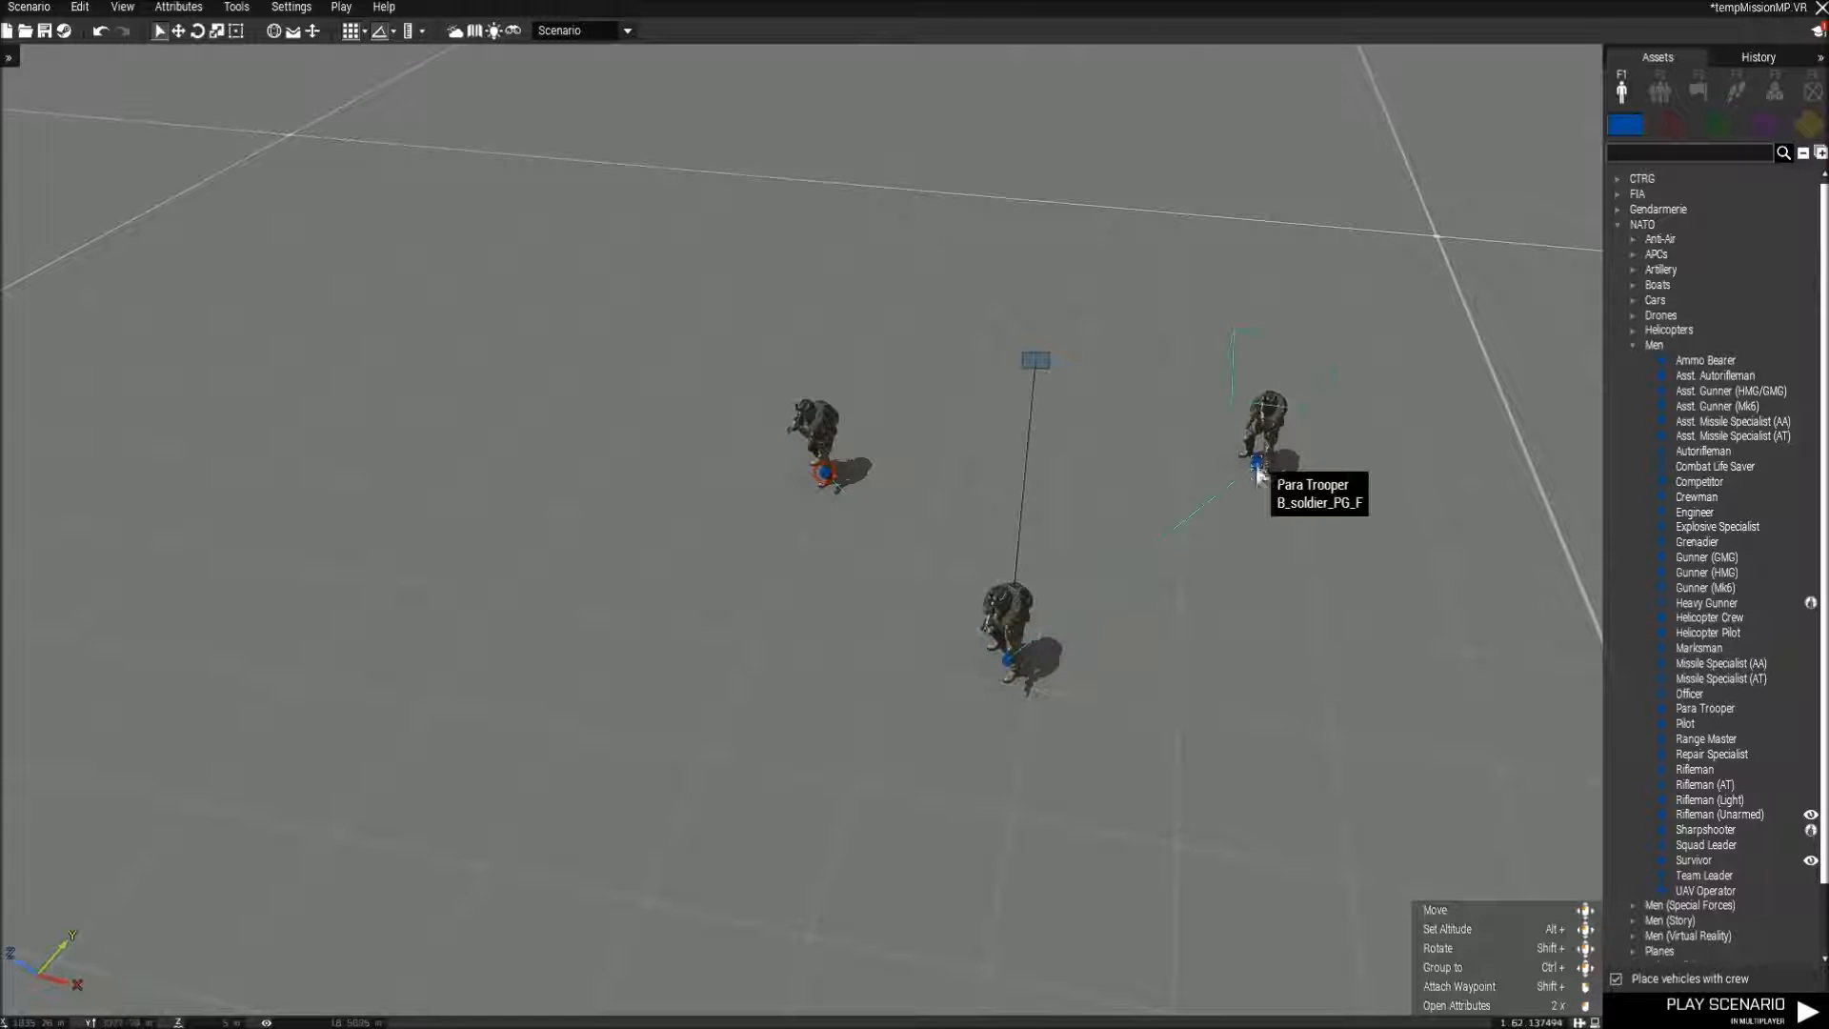
# Turn the third Para Trooper, shift the group leader closer to the others, and undo the last change.
pyautogui.keyDown('shift'); pyautogui.moveTo(1256, 463); pyautogui.dragTo(1241, 677); pyautogui.keyUp('shift')
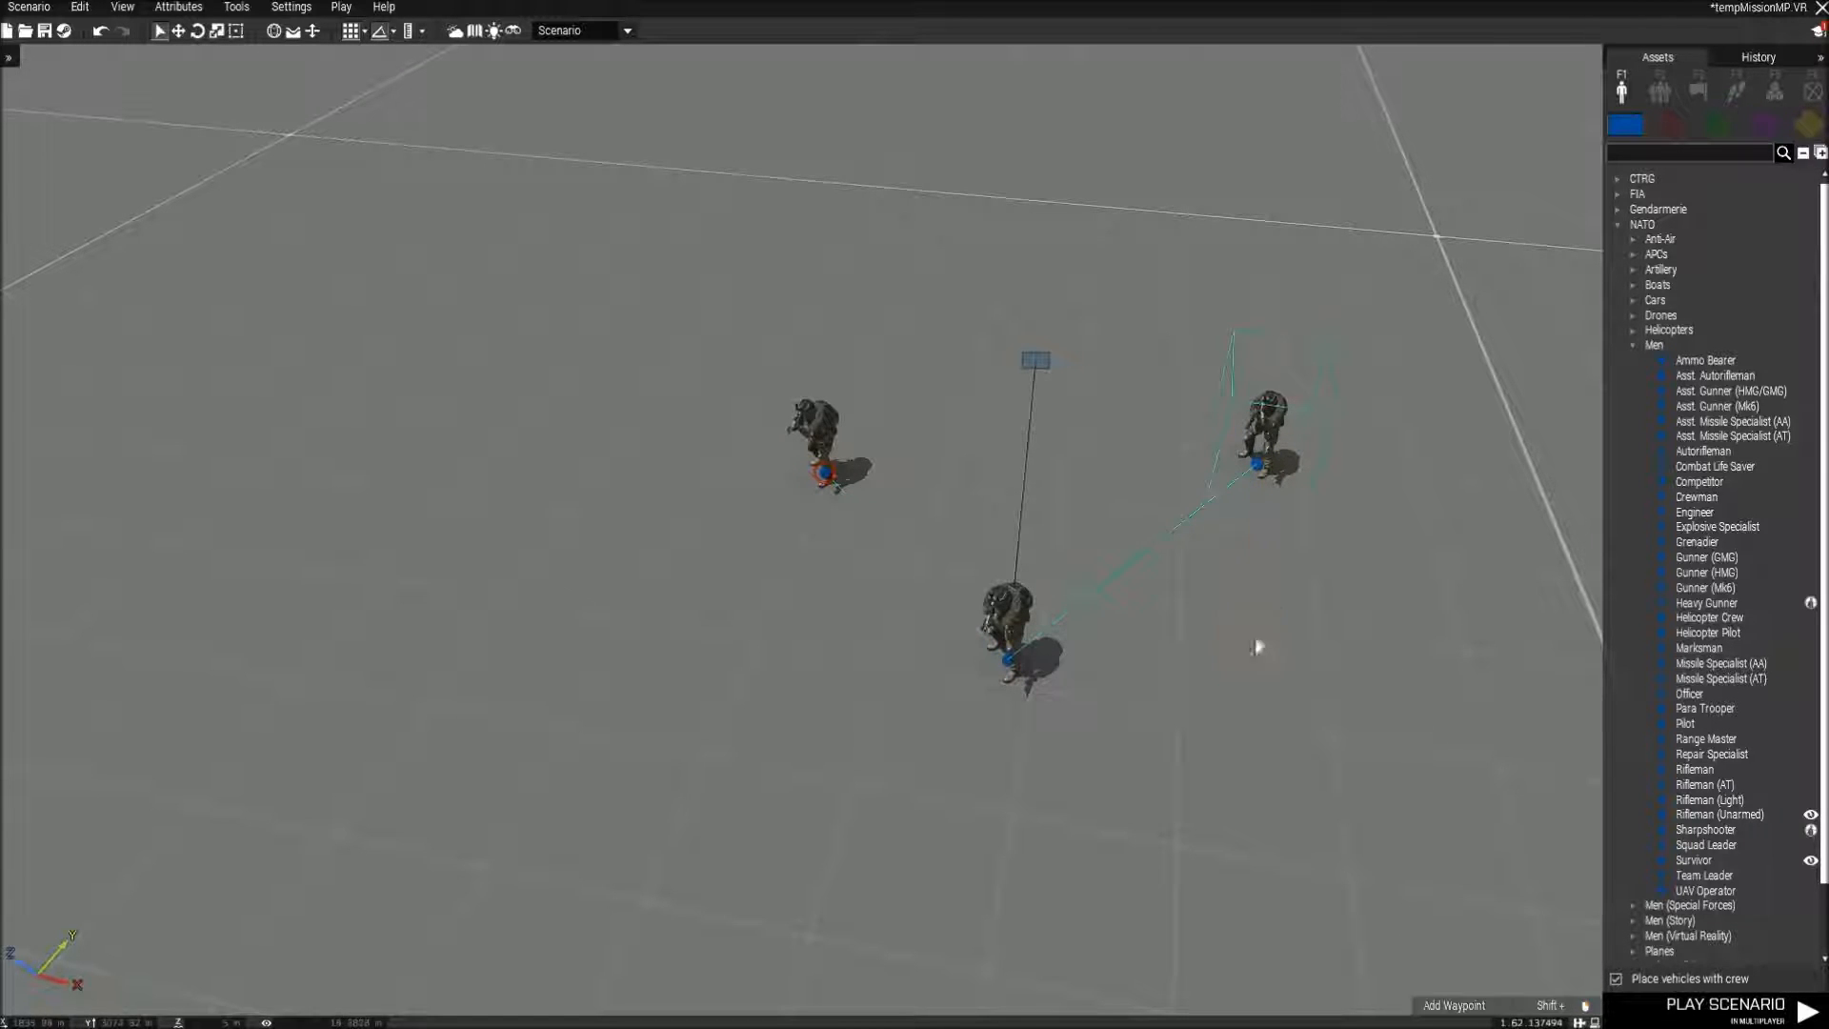
pyautogui.keyDown('shift'); pyautogui.moveTo(1255, 464); pyautogui.dragTo(1462, 500); pyautogui.keyUp('shift')
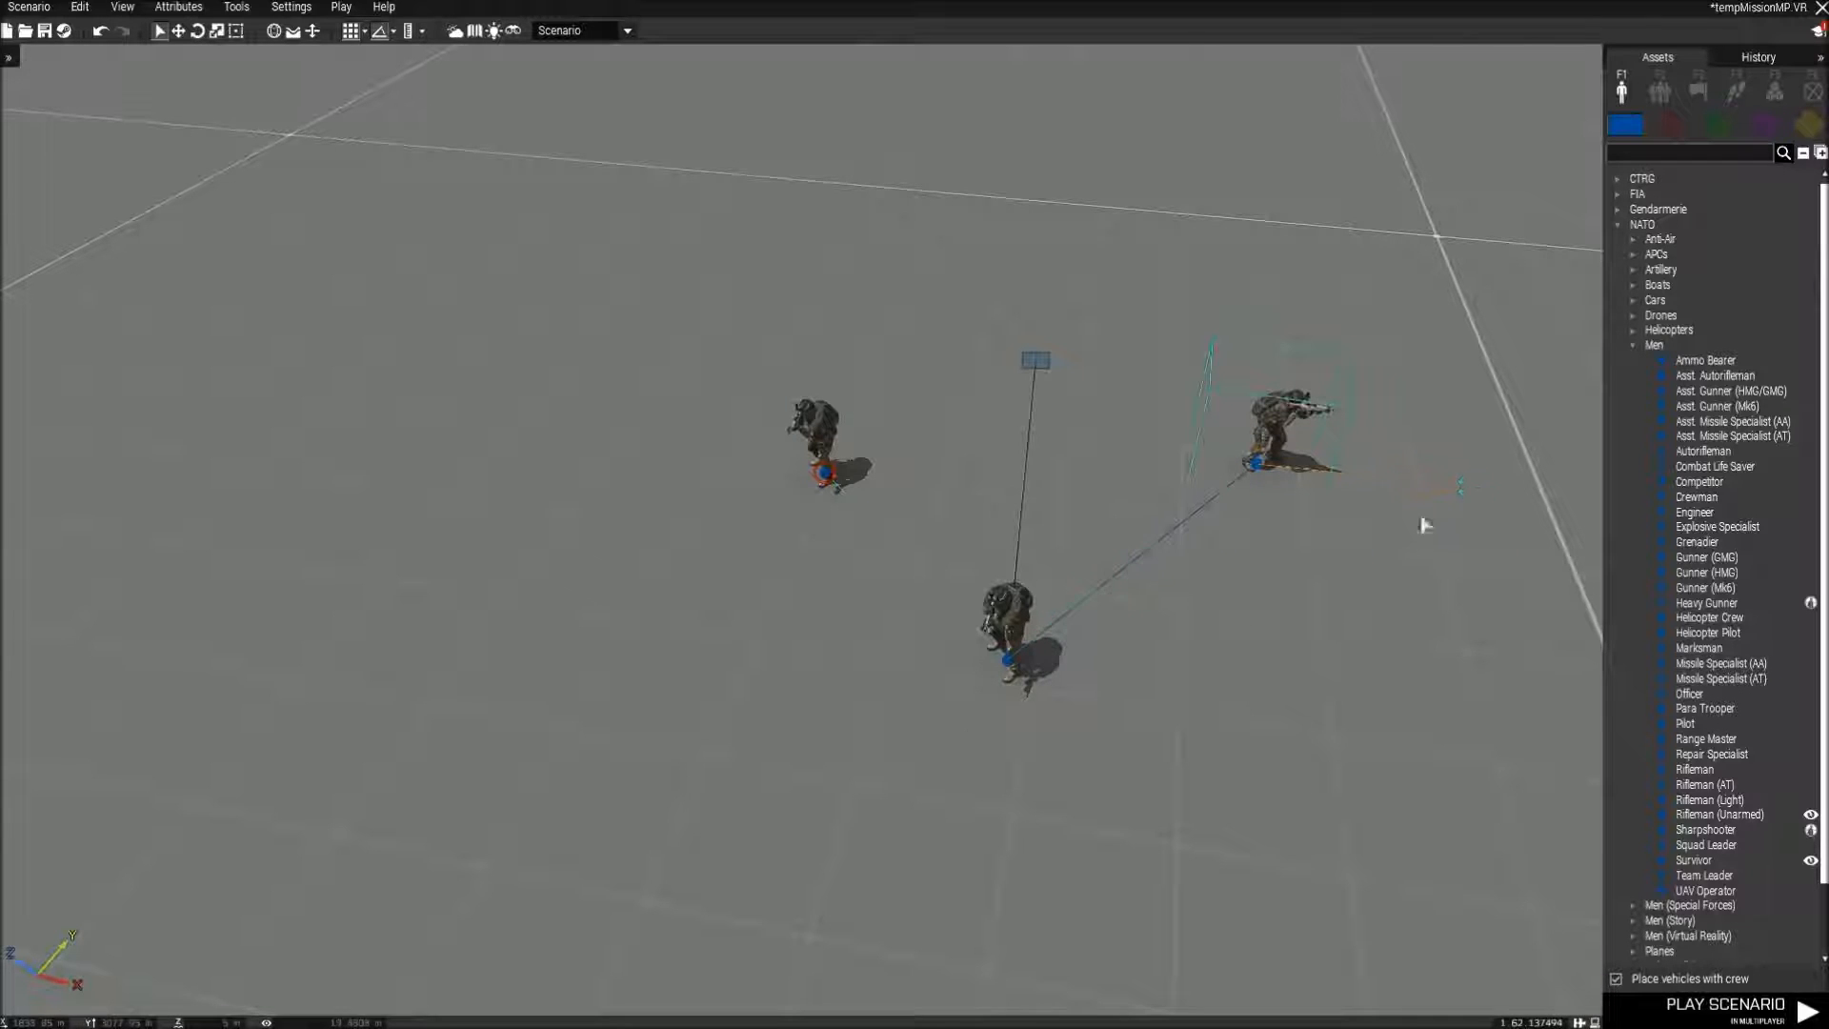
pyautogui.moveTo(1007, 682)
pyautogui.mouseDown()
pyautogui.moveTo(1109, 827)
pyautogui.moveTo(955, 602)
pyautogui.mouseUp()
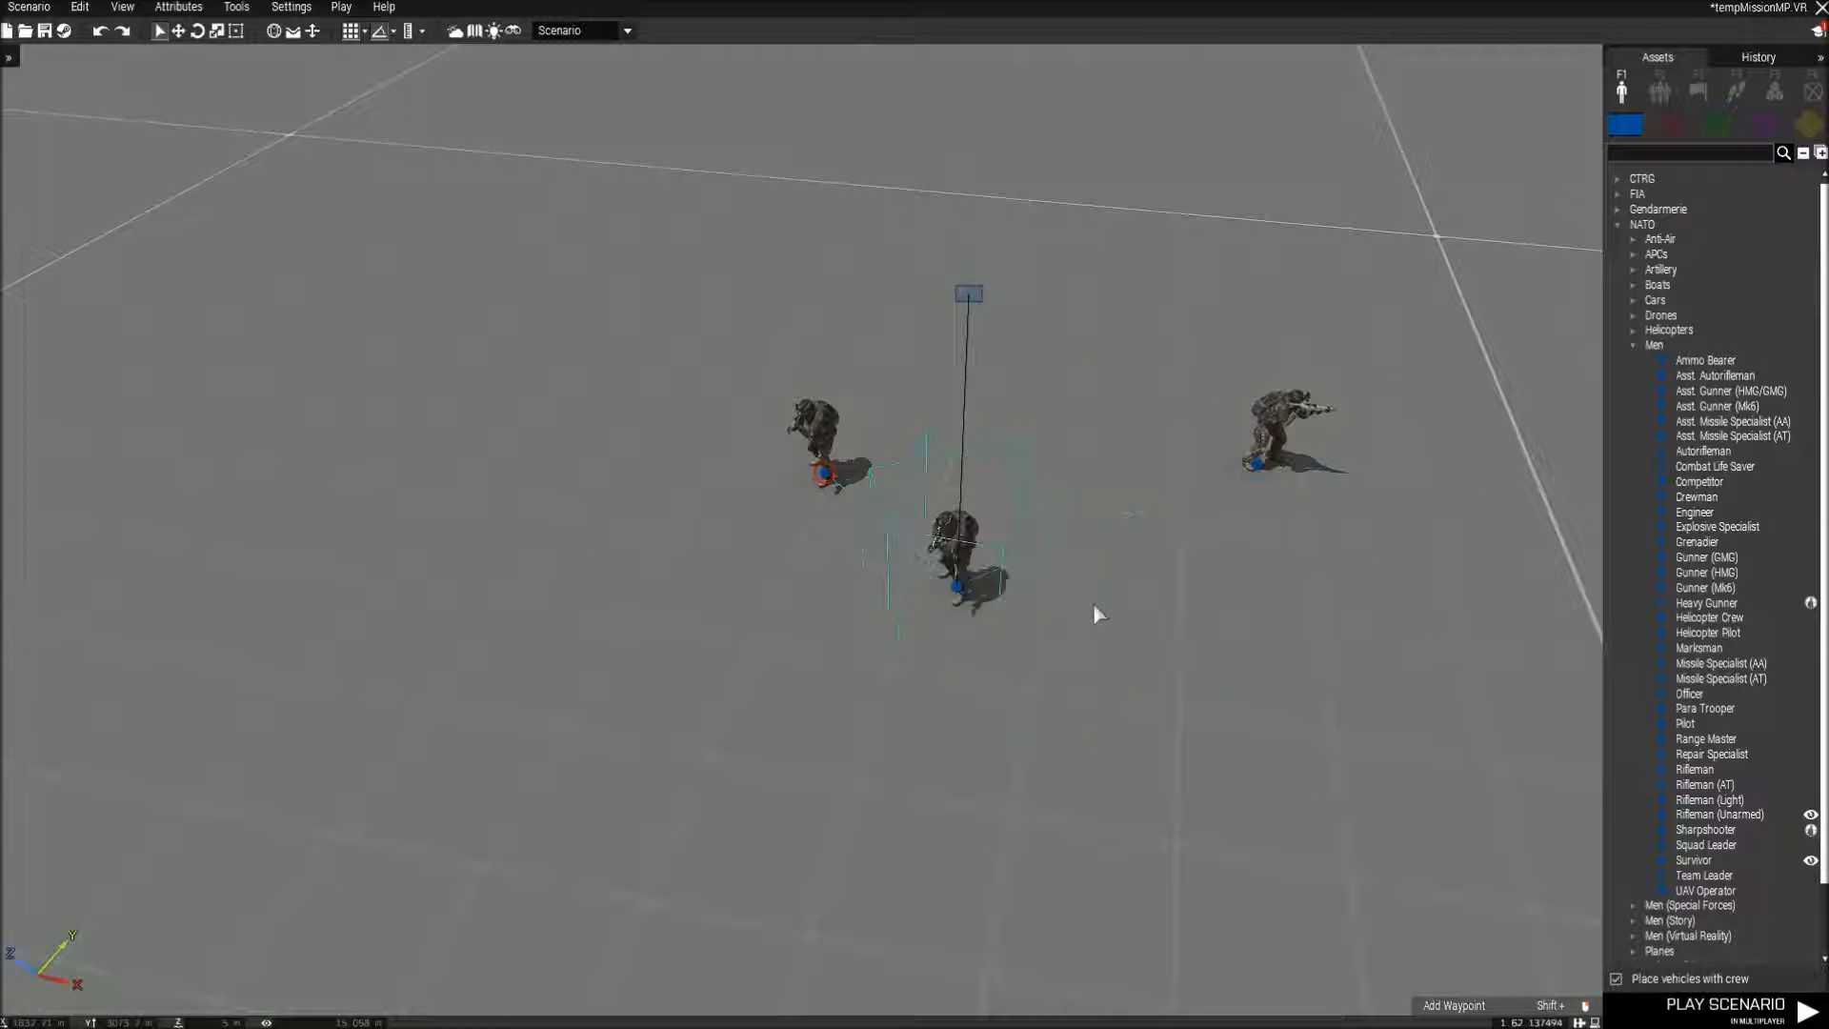
pyautogui.hotkey('ctrl', 'z')
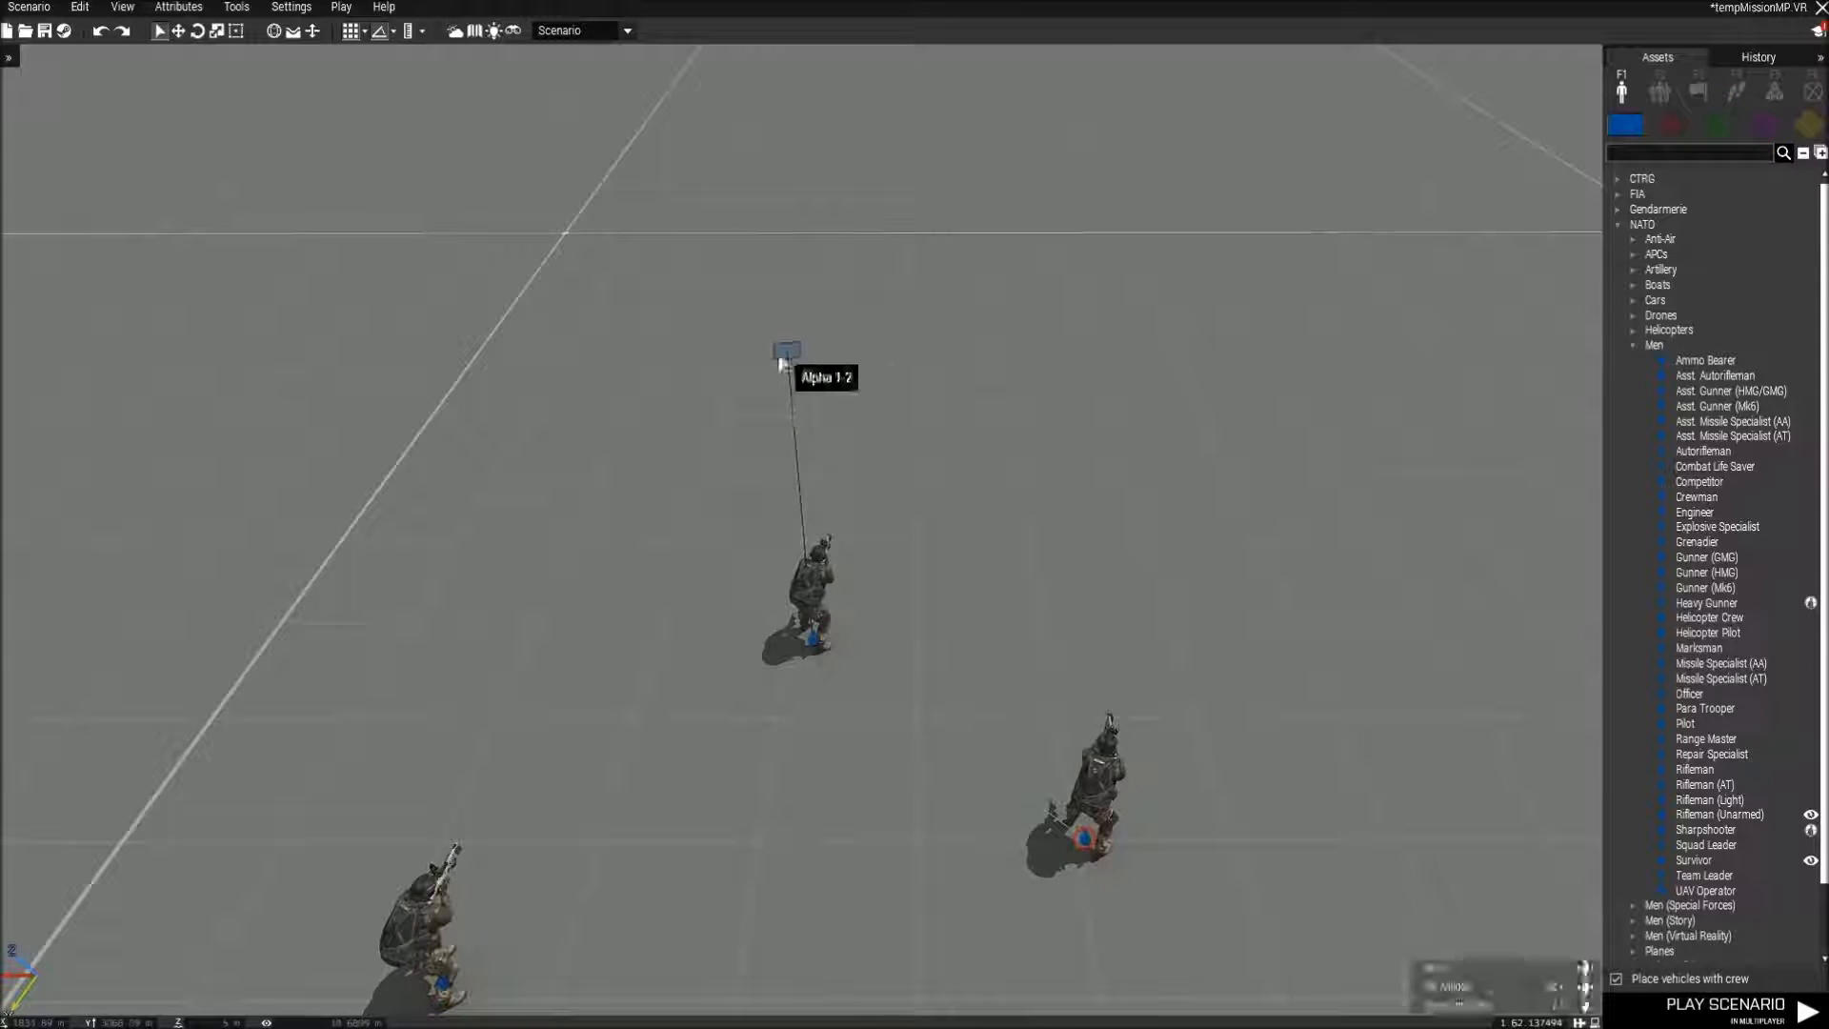
# Examine the group leader's context options, including the Connect and Grid choices, without applying any.
pyautogui.rightClick(810, 634)
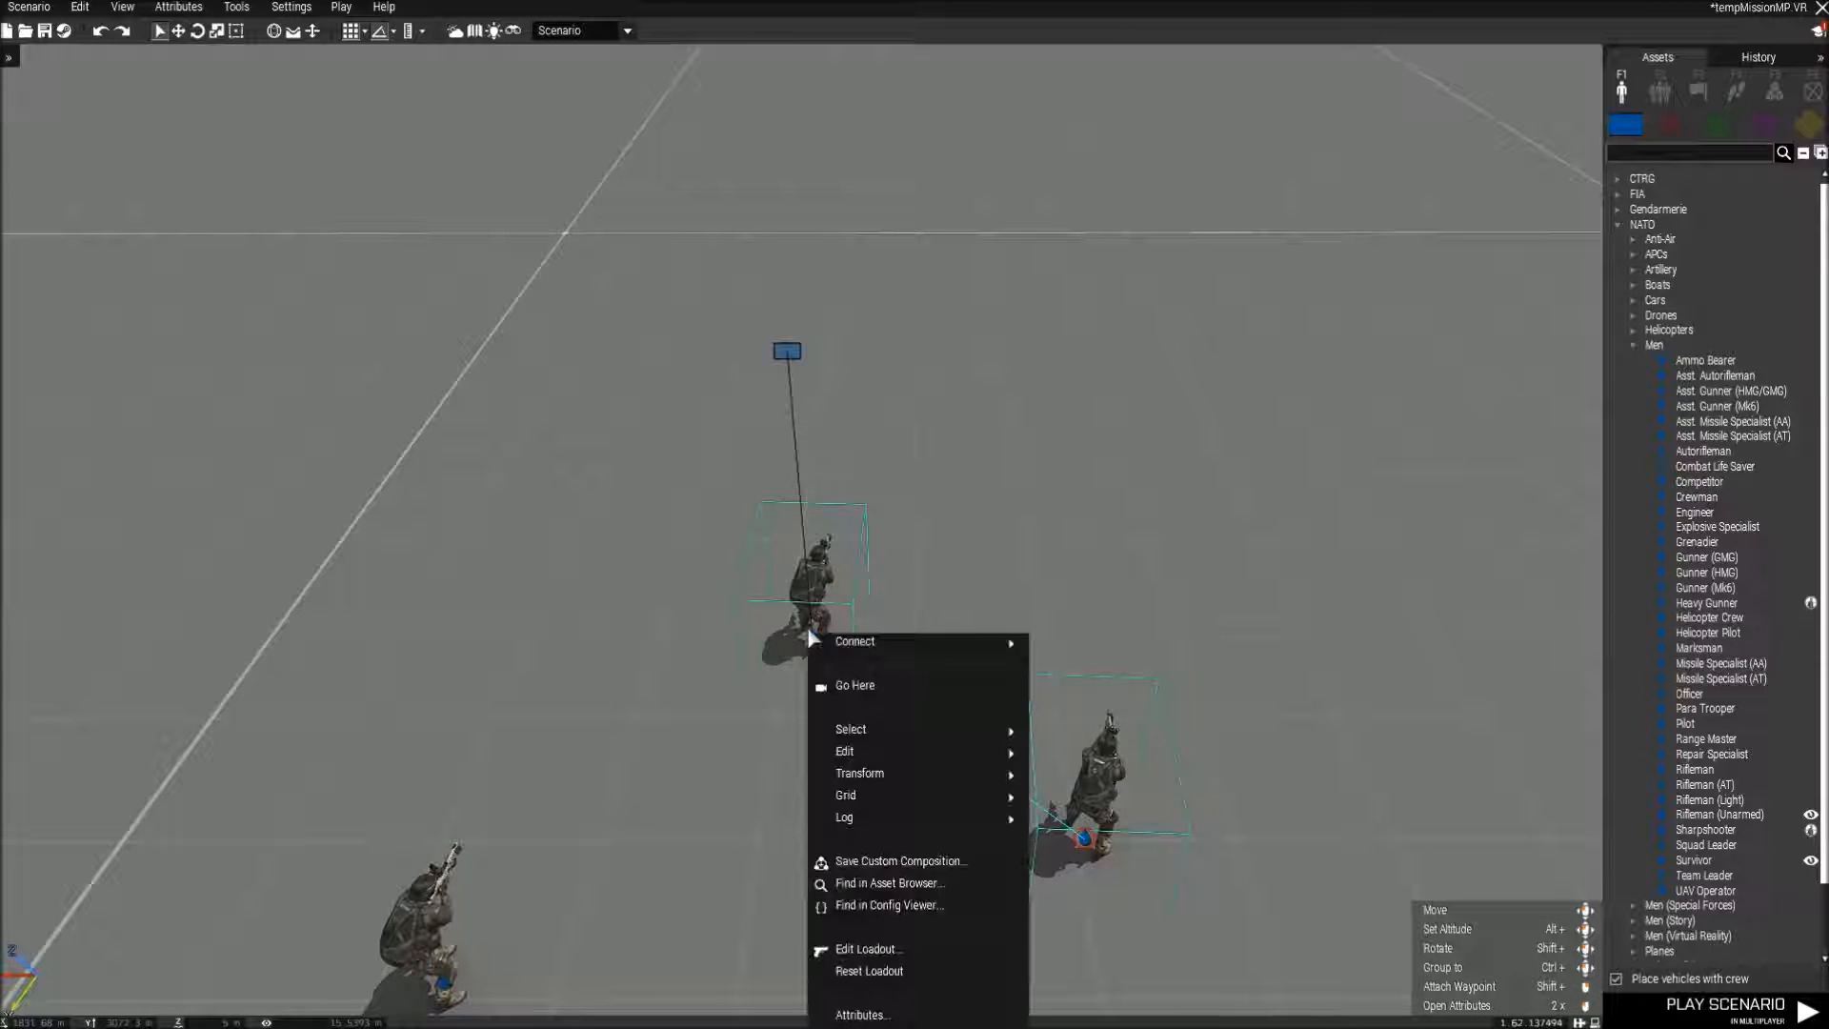
pyautogui.moveTo(898, 646)
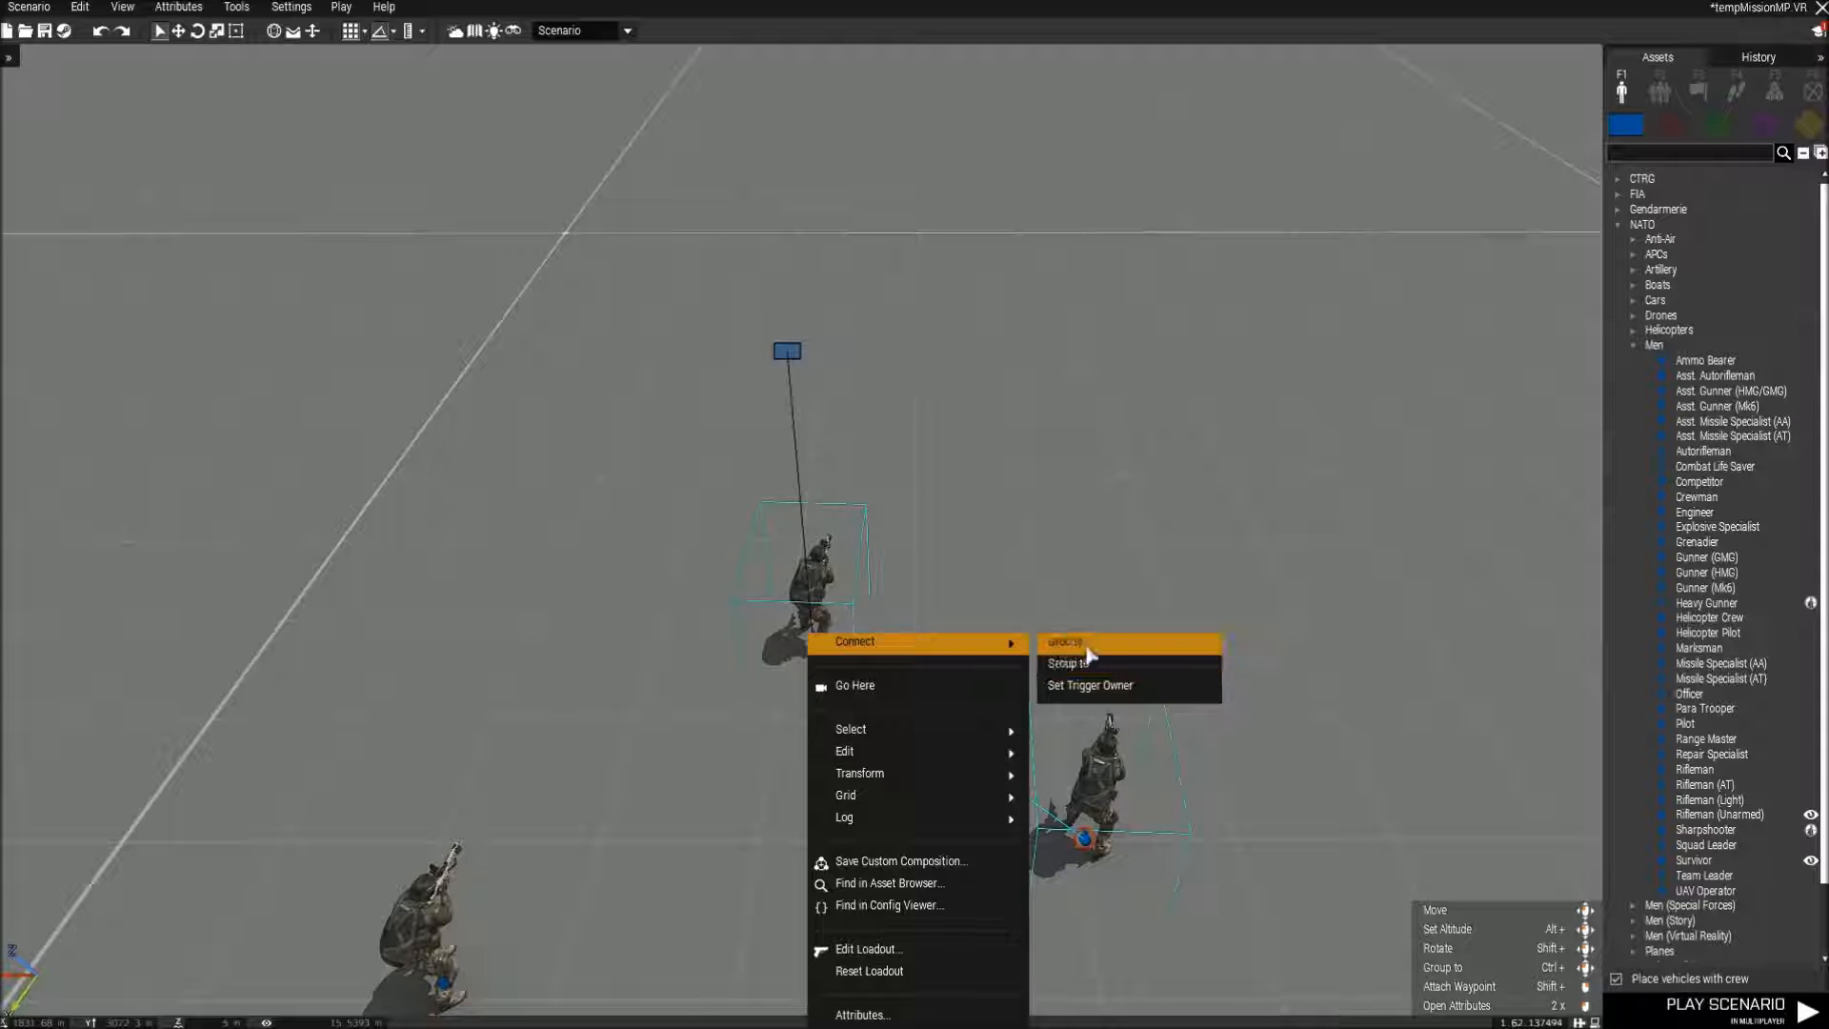
pyautogui.click(1103, 534)
pyautogui.moveTo(1102, 531); pyautogui.dragTo(1123, 489, button='right')
pyautogui.press('s')
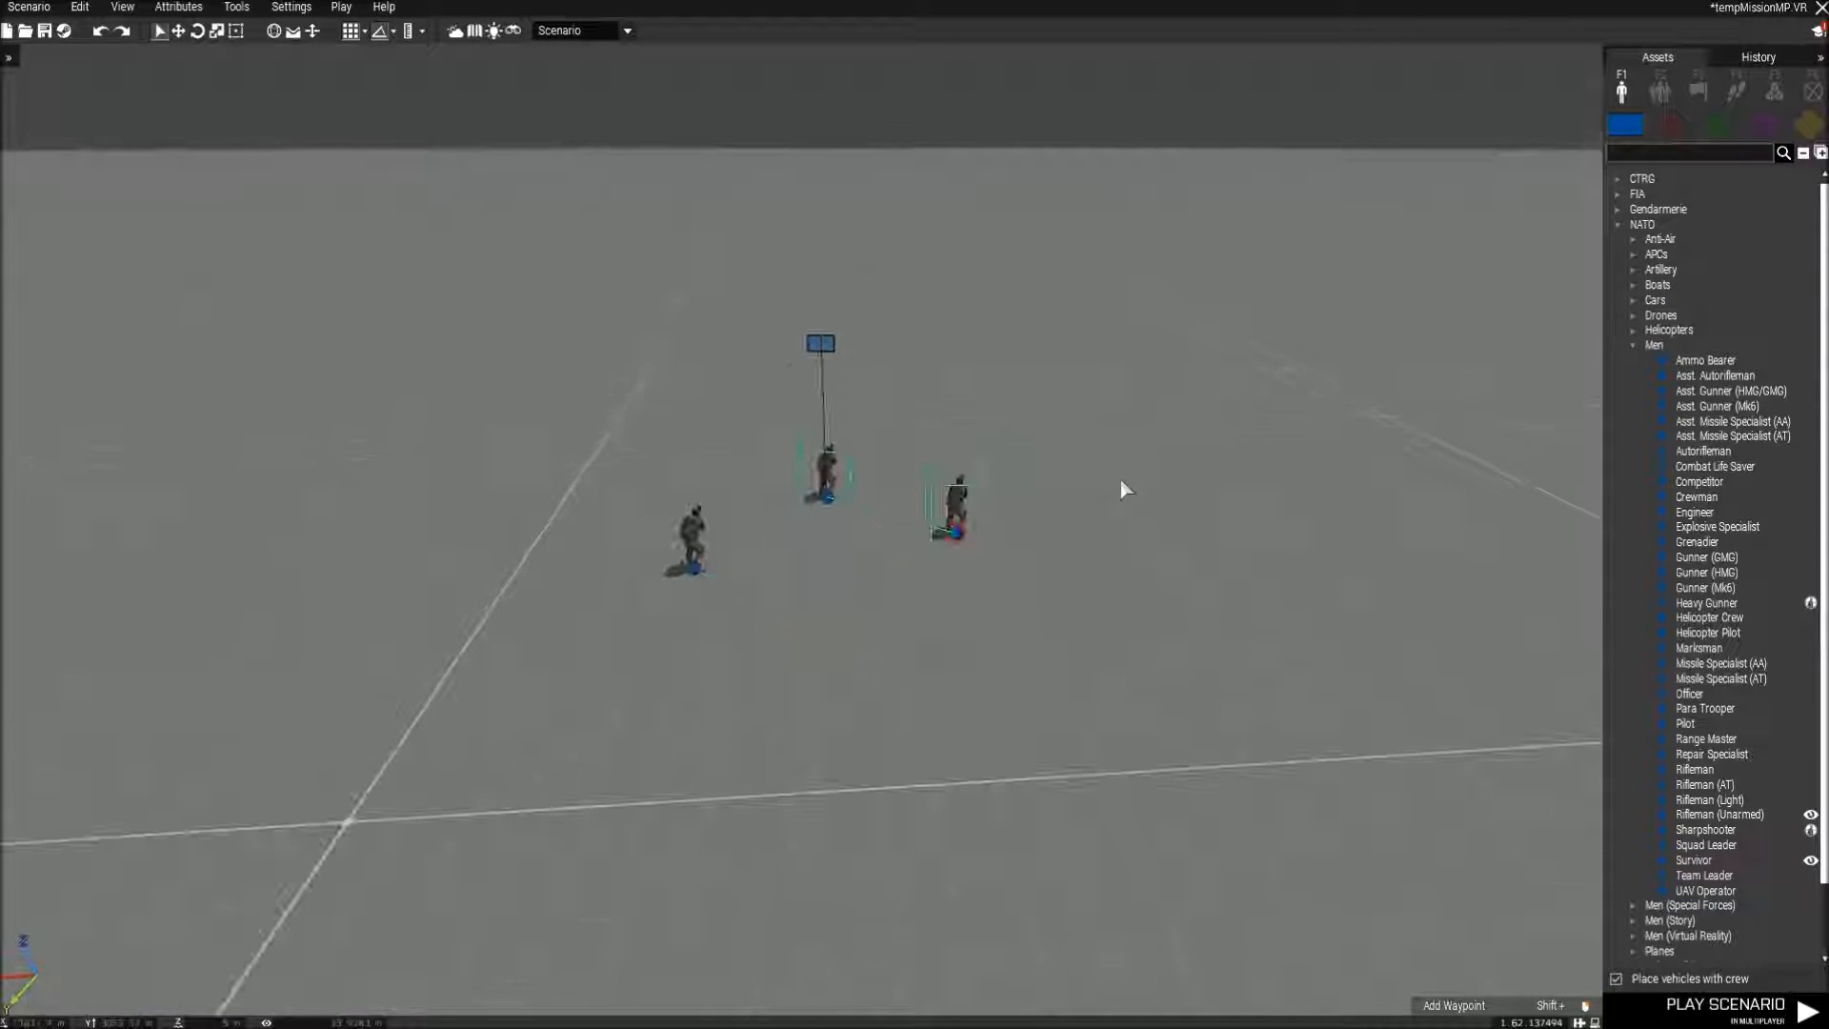
pyautogui.press('a')
pyautogui.press('w')
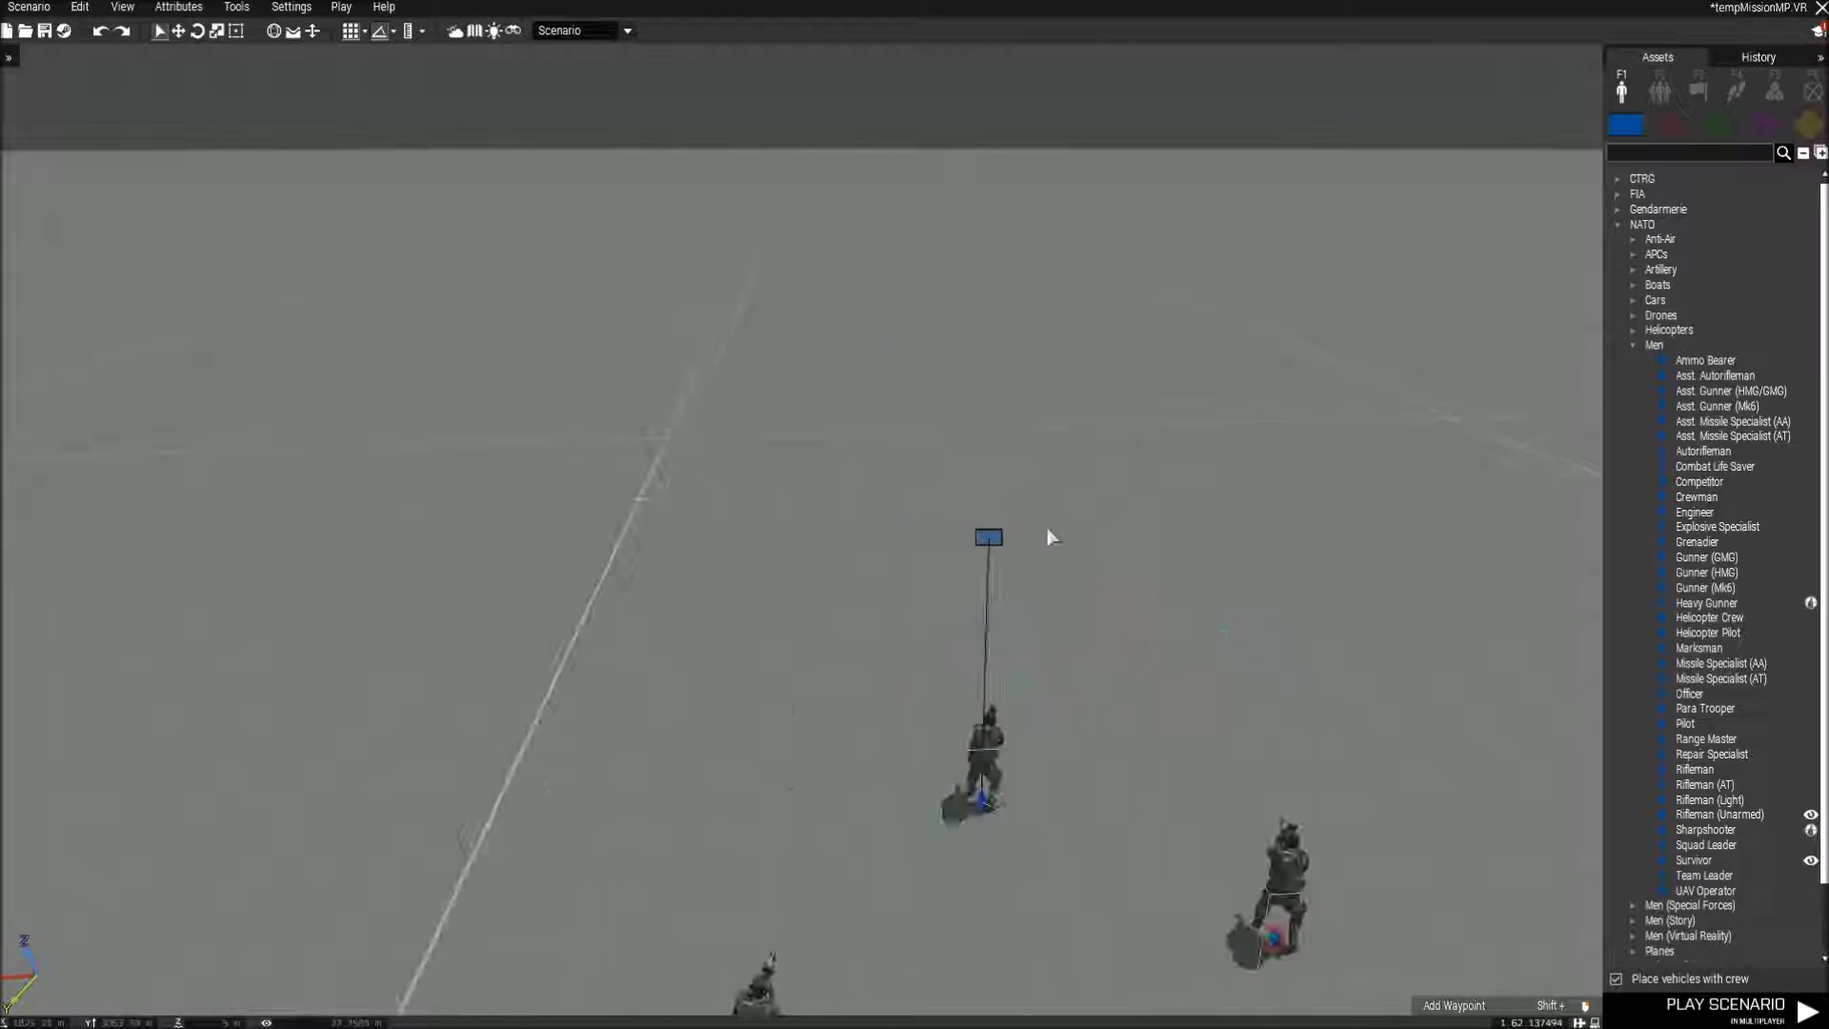
pyautogui.rightClick(982, 797)
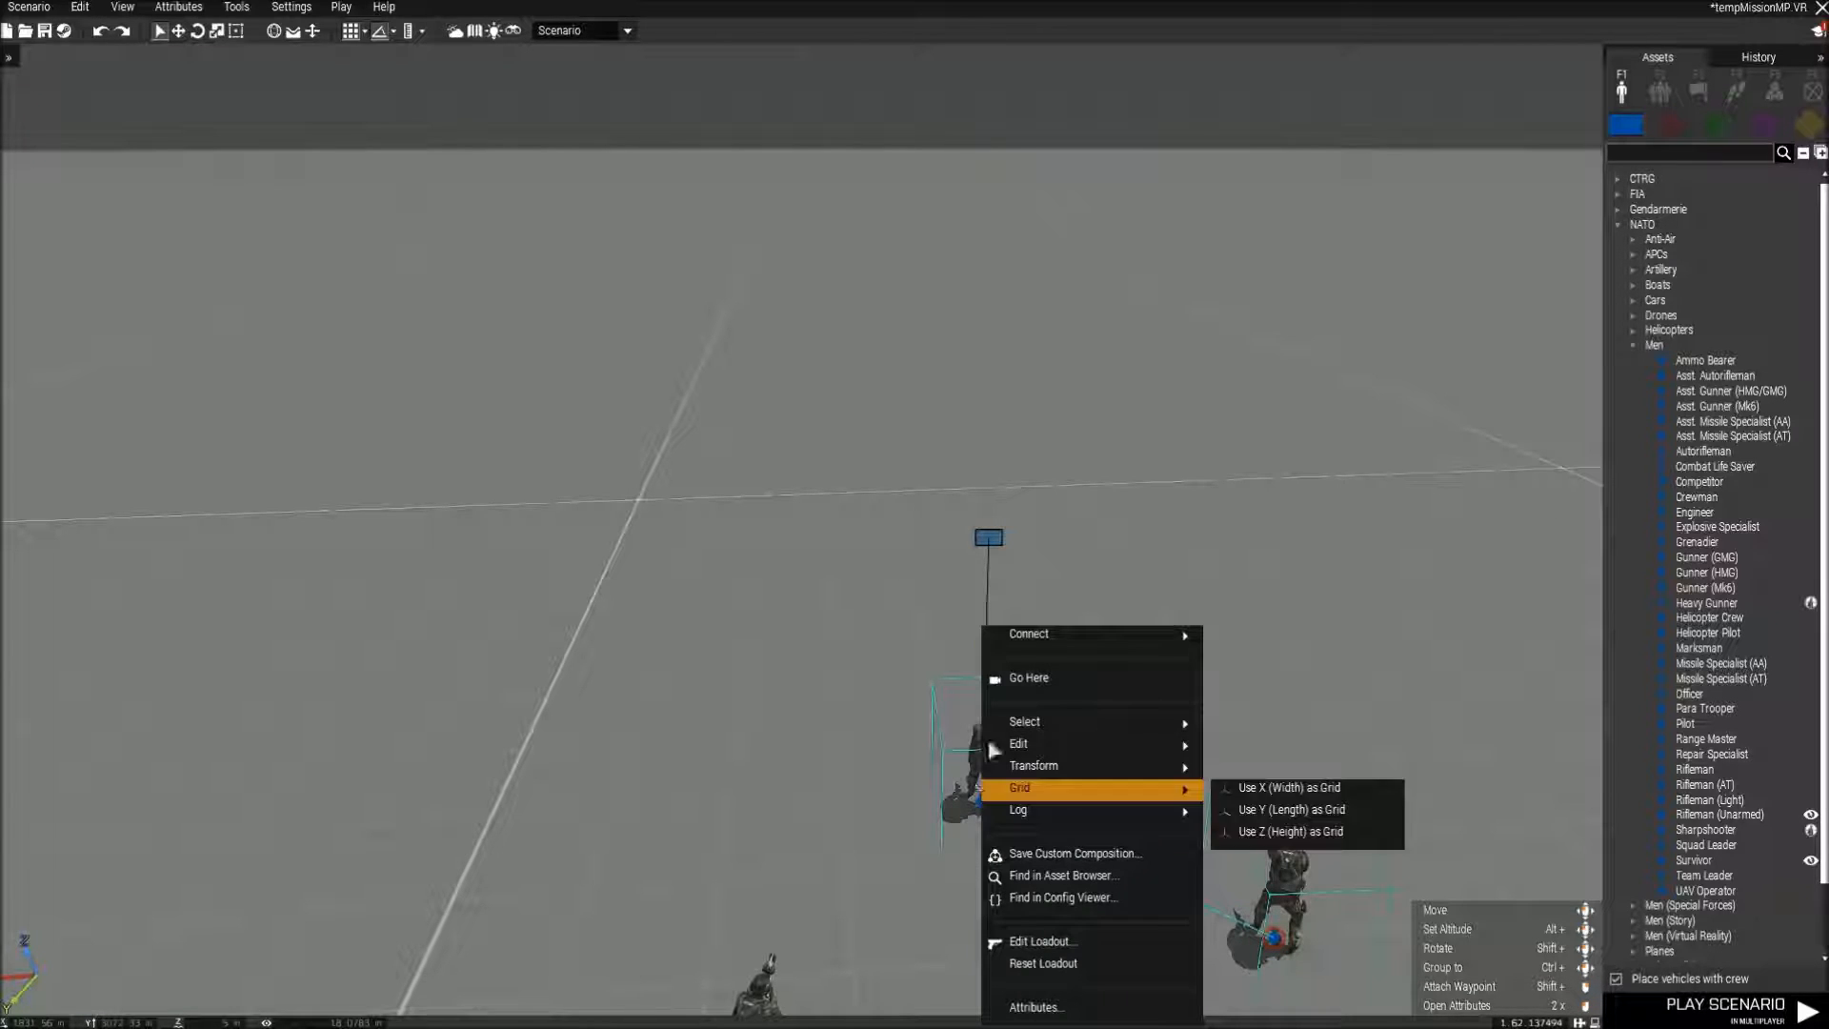
pyautogui.moveTo(1172, 635)
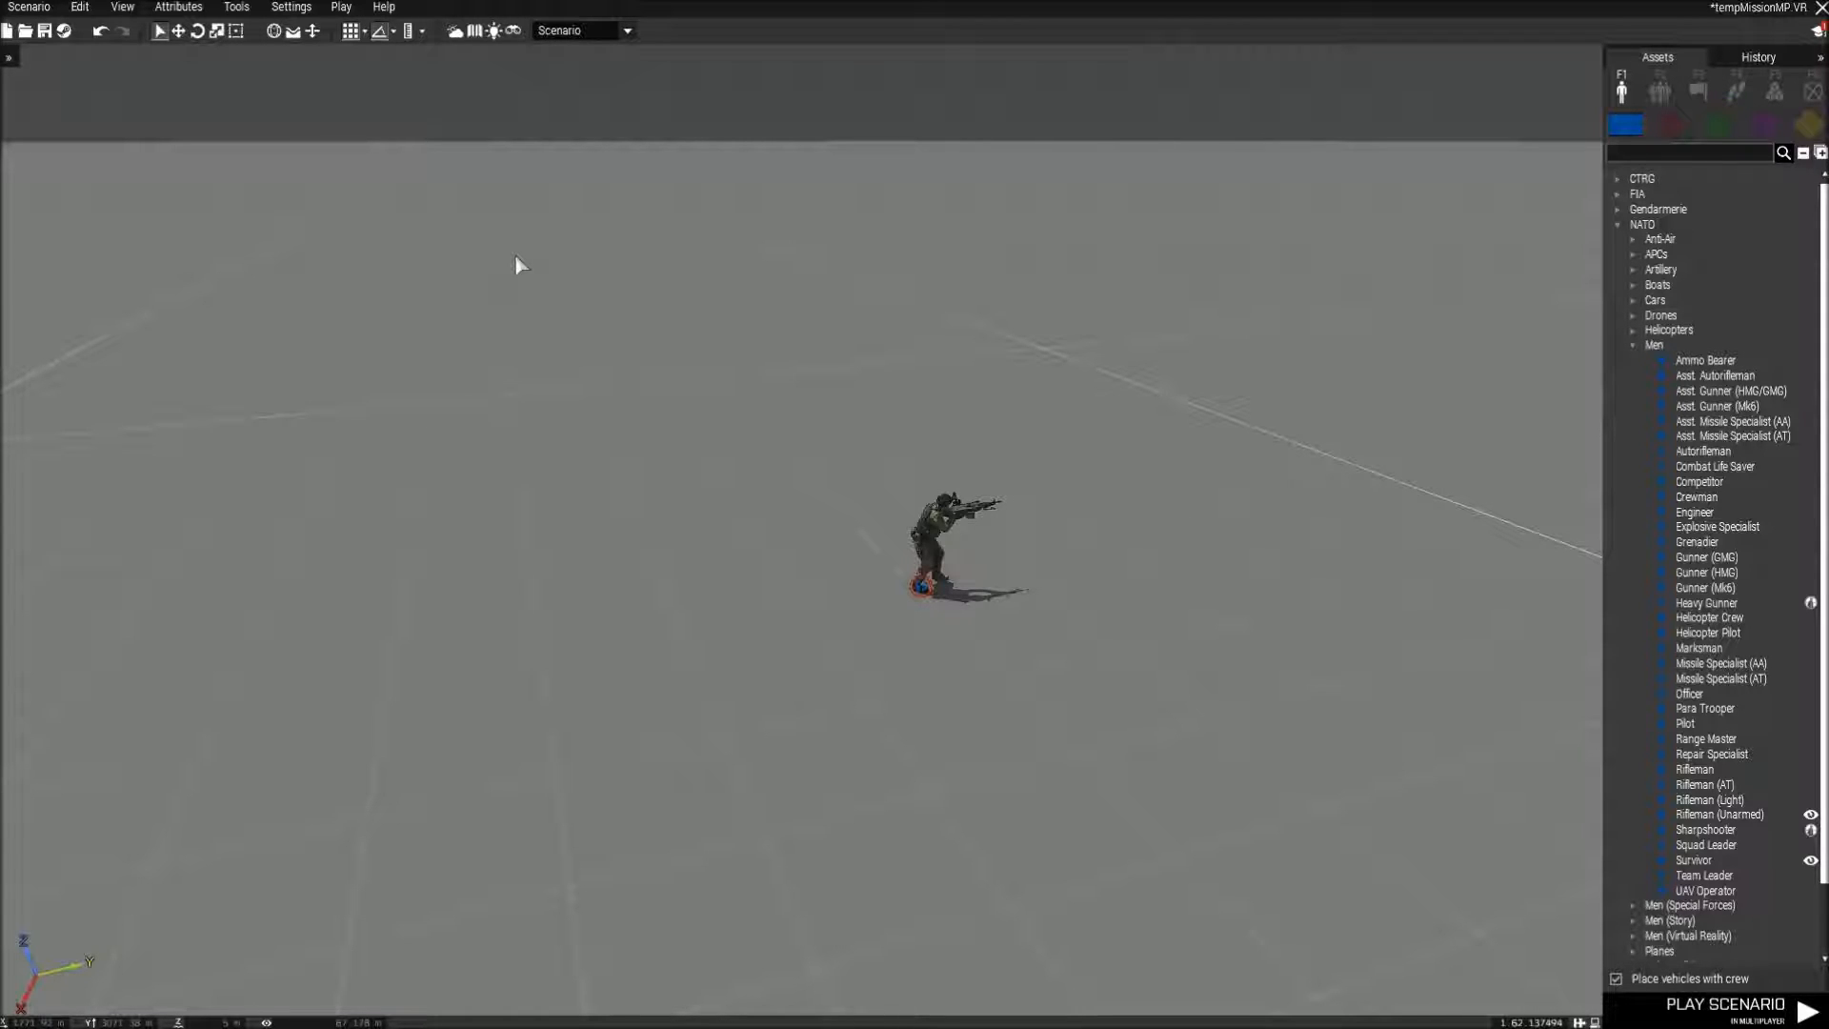
# Toggle the entity list and the asset browser off and on, ending with both shown.
pyautogui.press('e')
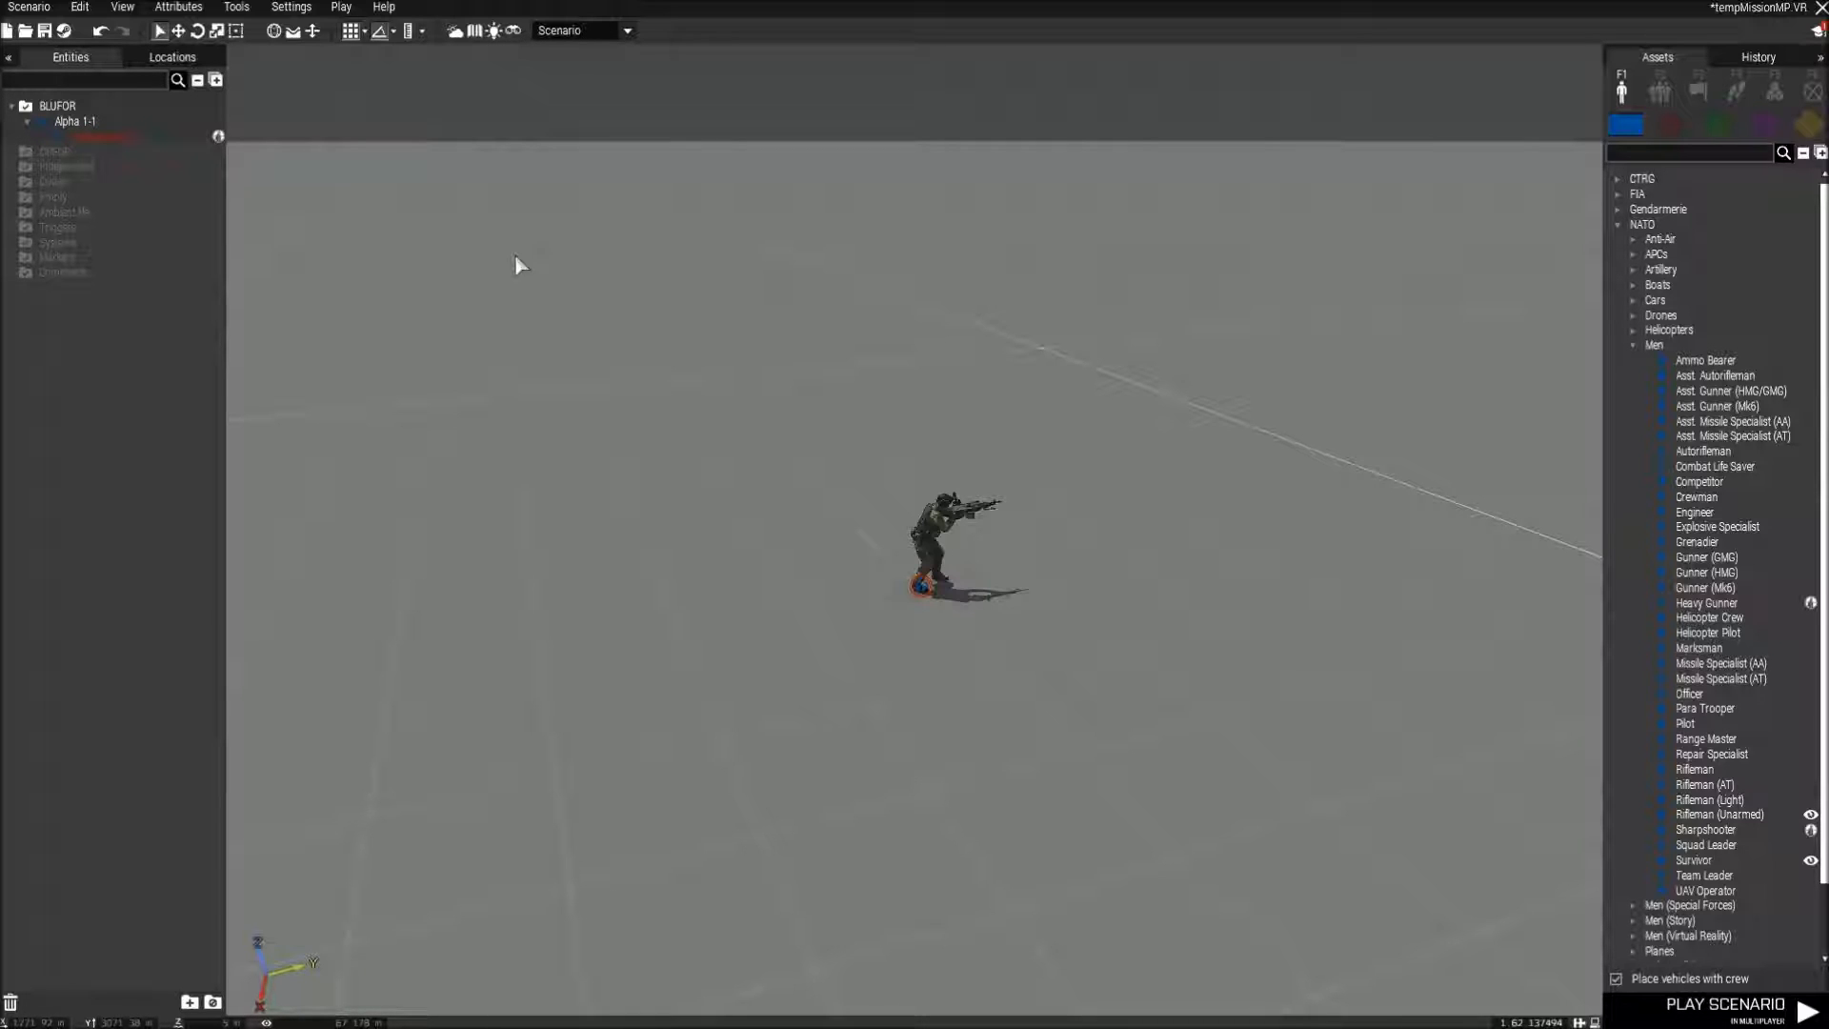
pyautogui.hotkey('ctrl', ']')
pyautogui.hotkey('ctrl', '[')
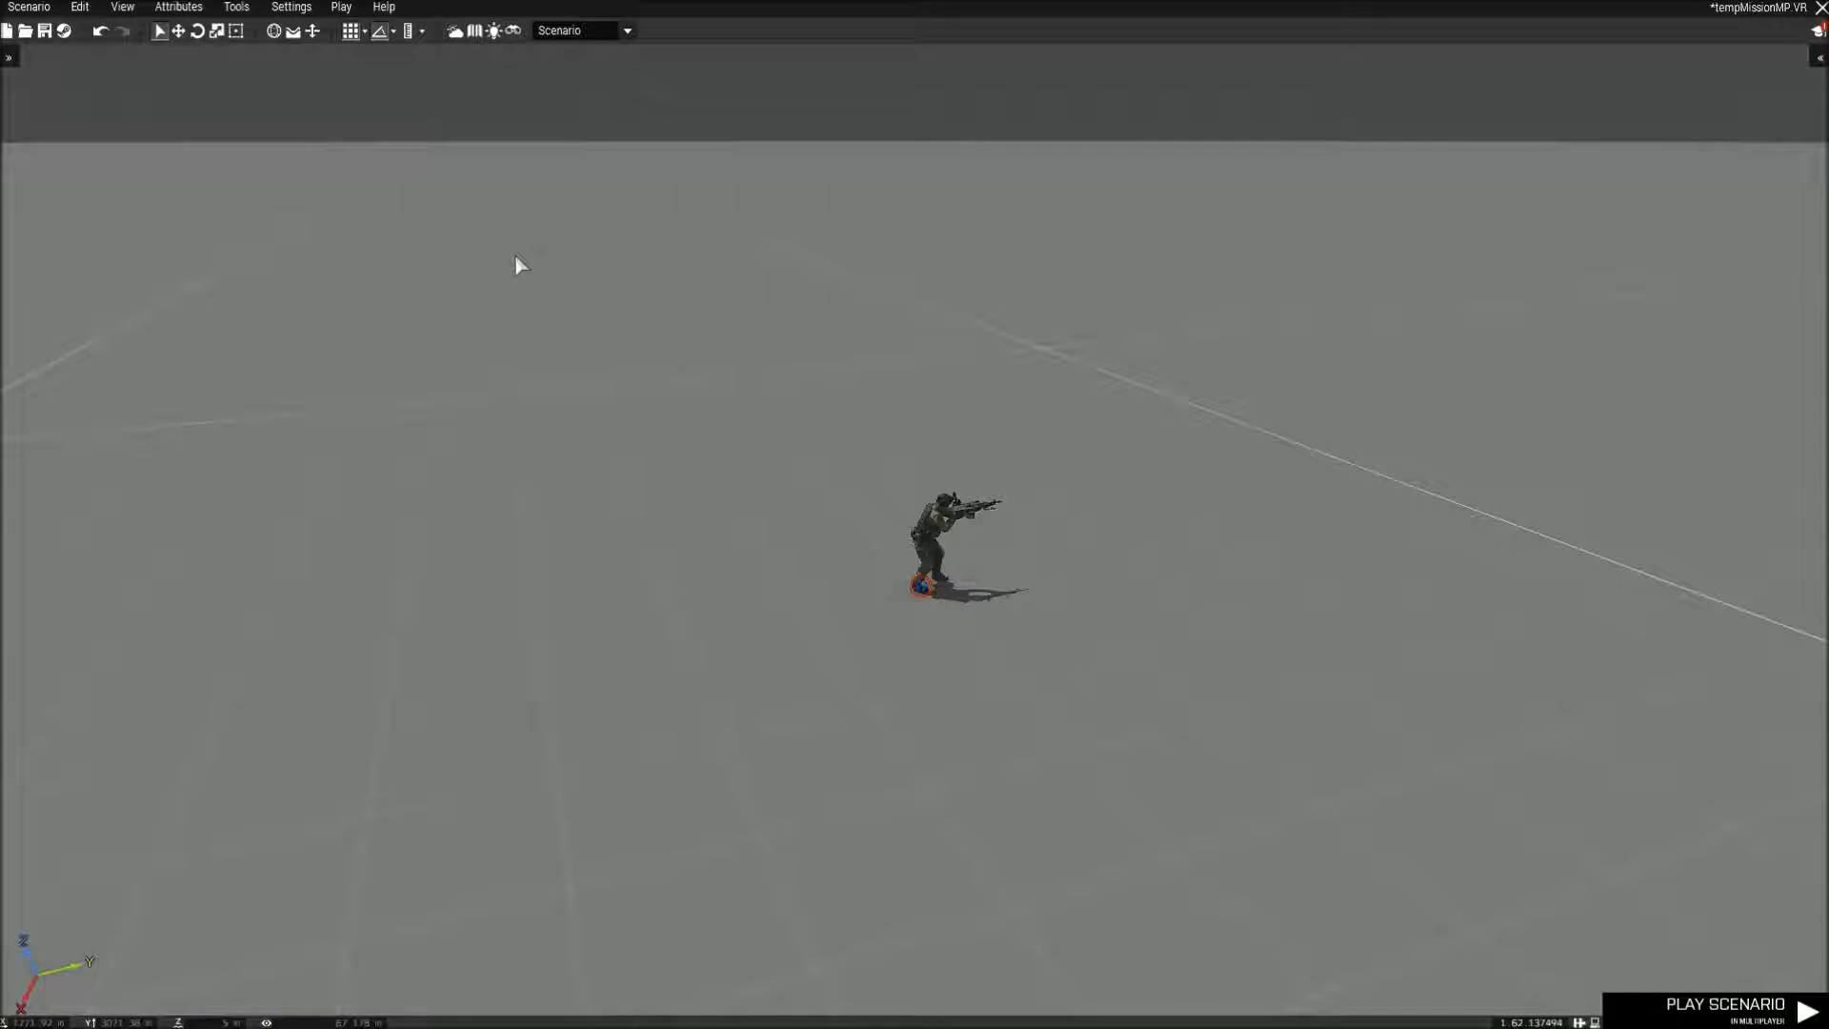
pyautogui.hotkey('ctrl', '[')
pyautogui.hotkey('ctrl', ']')
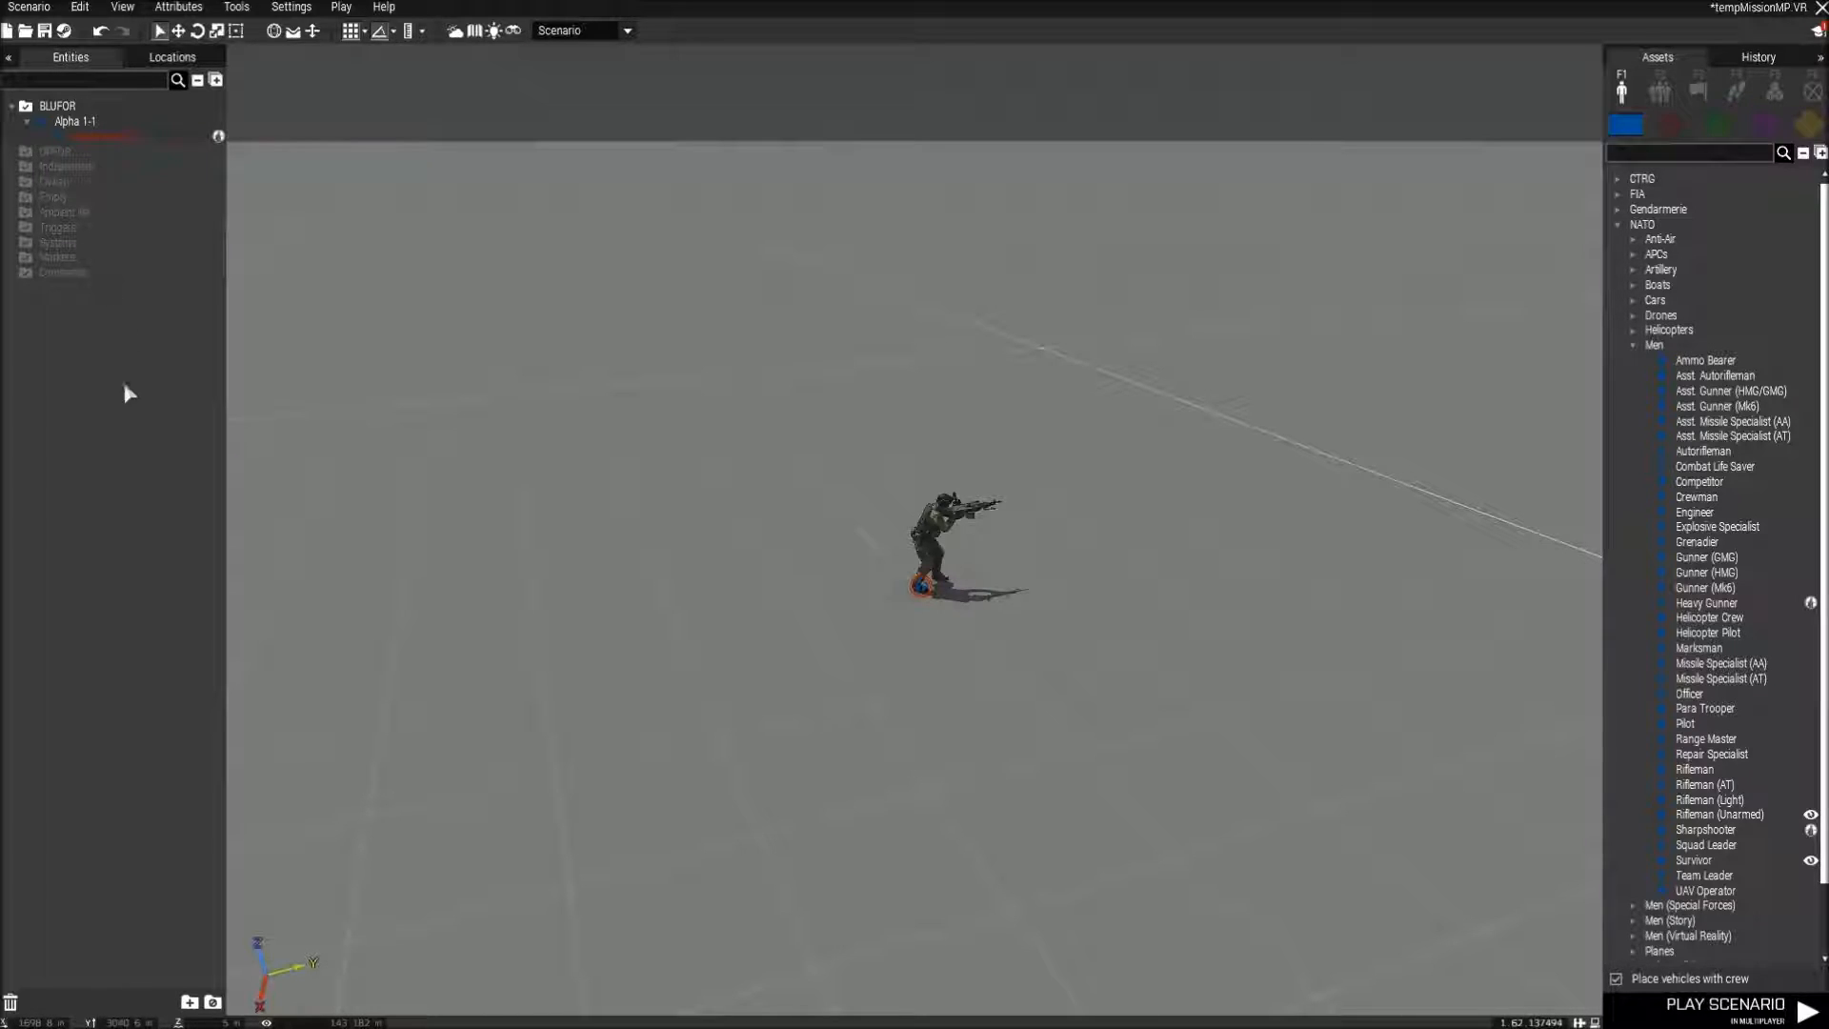
# View the Locations list, return to the Entities list and hide it.
pyautogui.click(172, 58)
pyautogui.click(80, 57)
pyautogui.press('e')
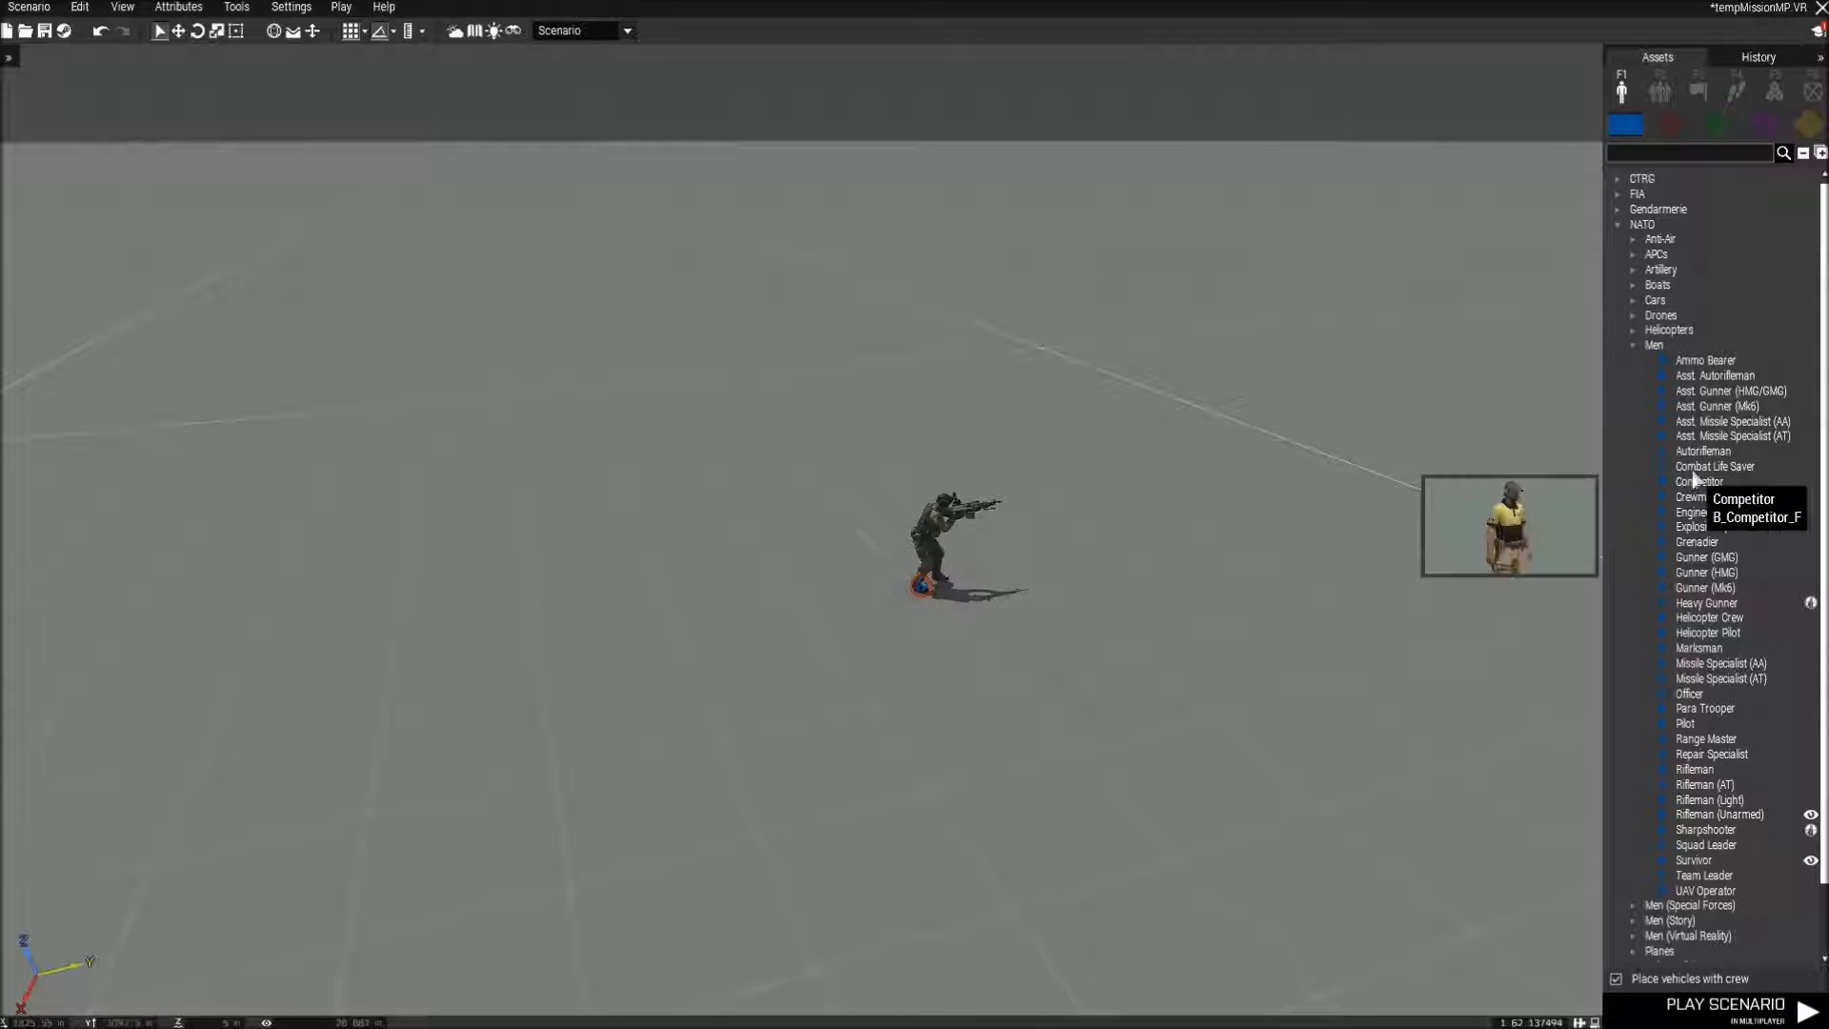
# Switch the asset browser to empty props and search it for "bar".
pyautogui.click(1800, 124)
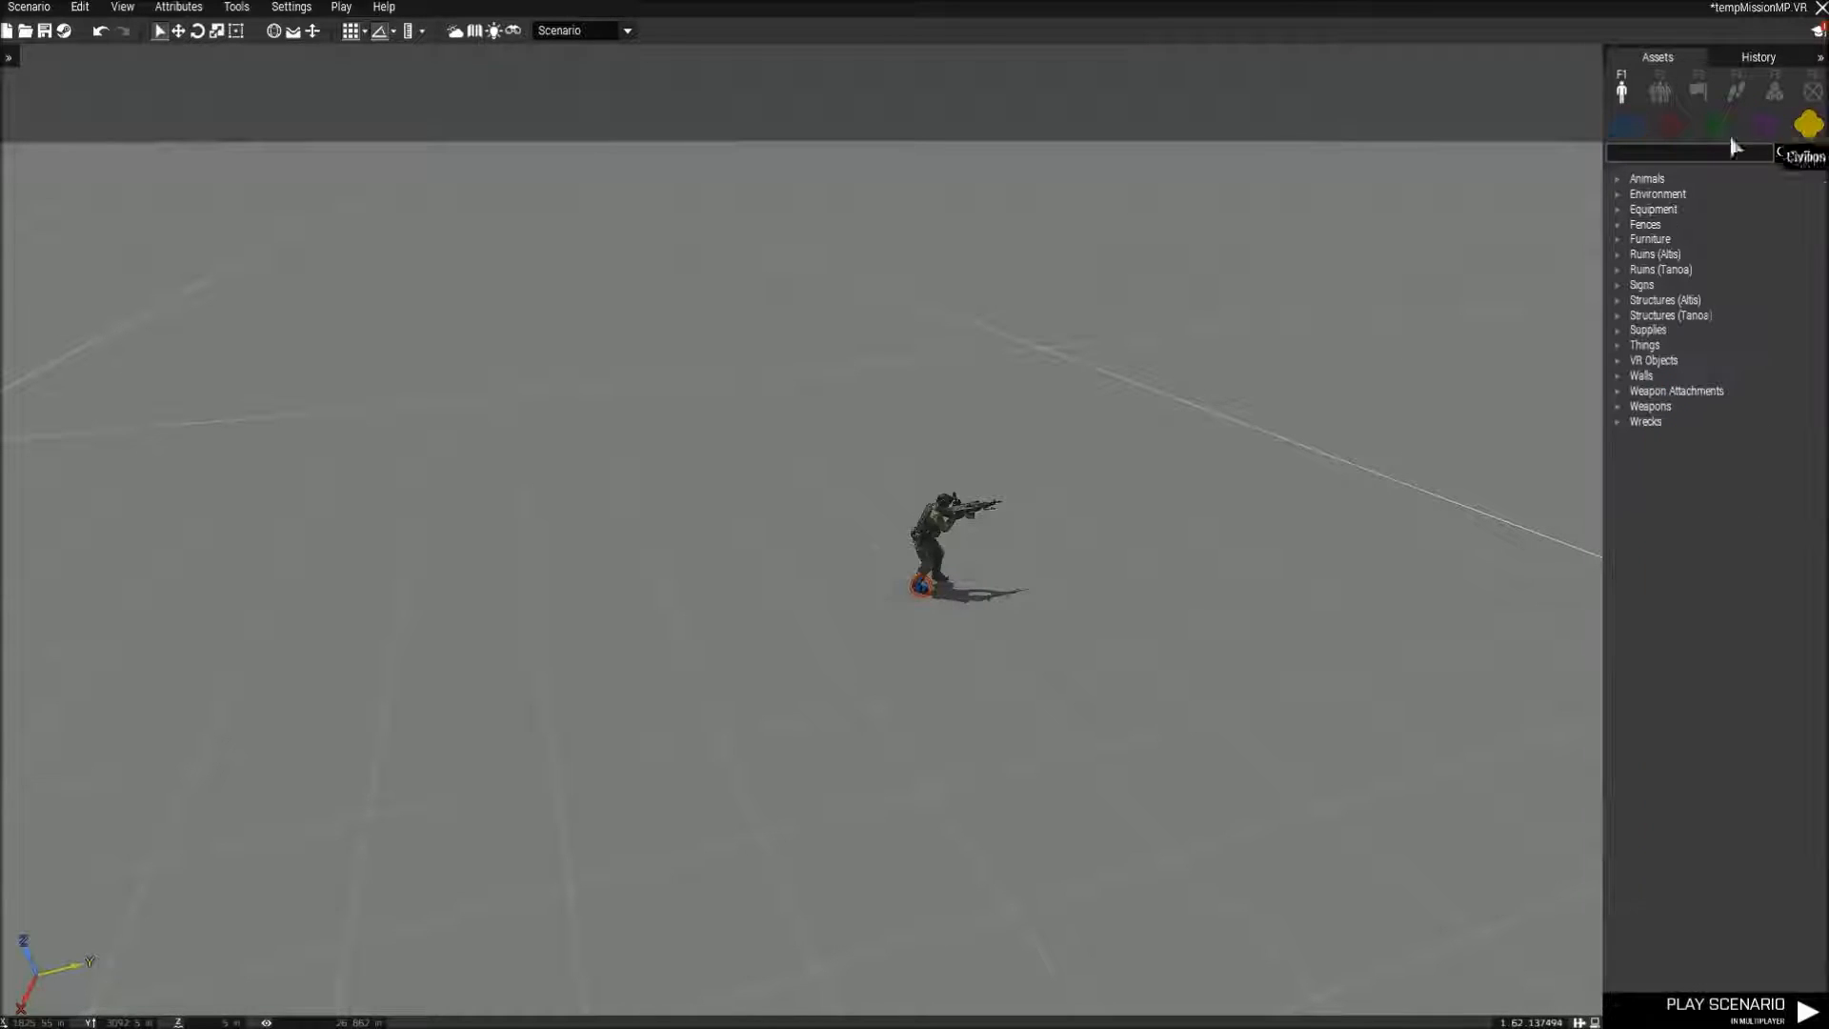
pyautogui.click(1687, 154)
pyautogui.write('bar')
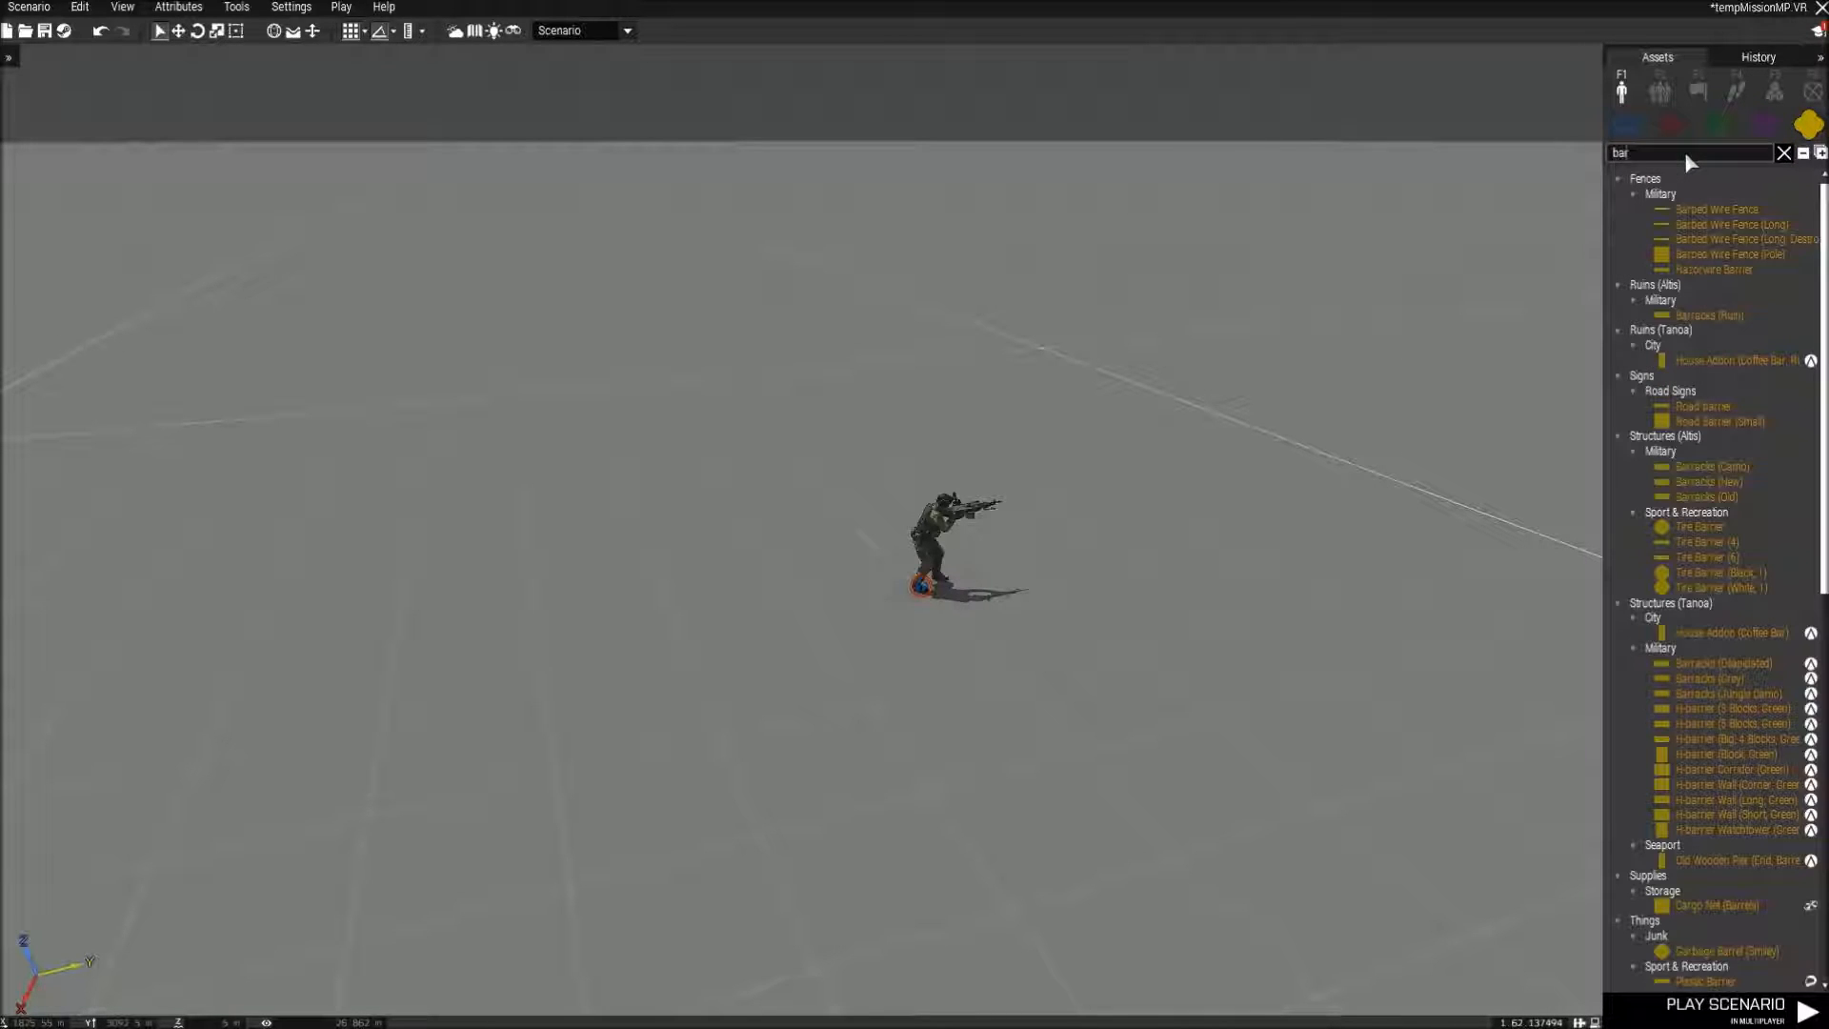